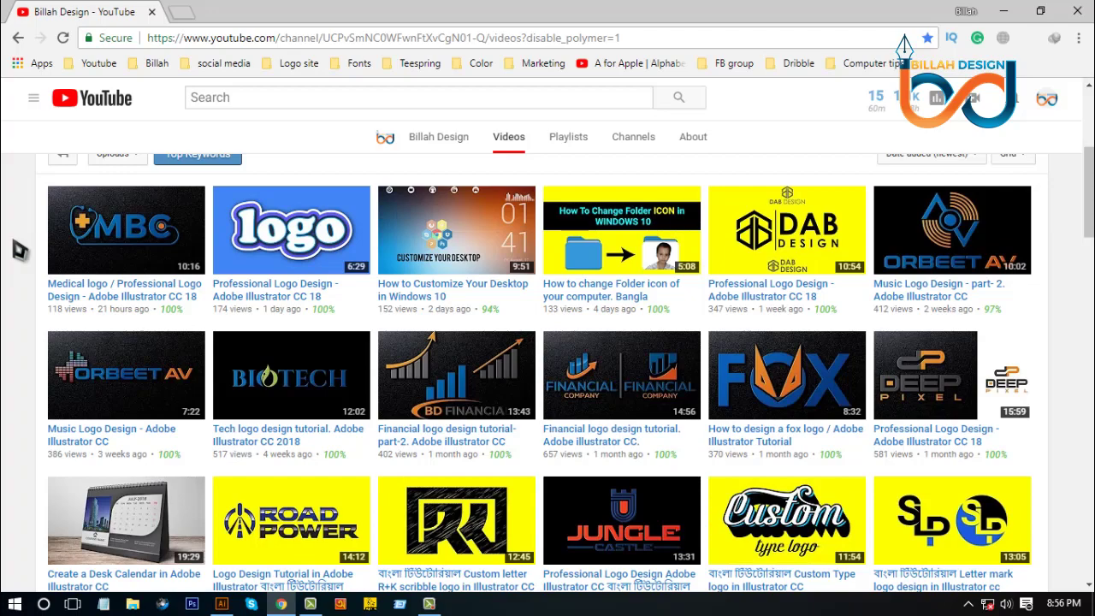
# Scroll the Billah Design channel's Videos list down to its oldest logo tutorial uploads
pyautogui.scroll(-15, 18, 250)
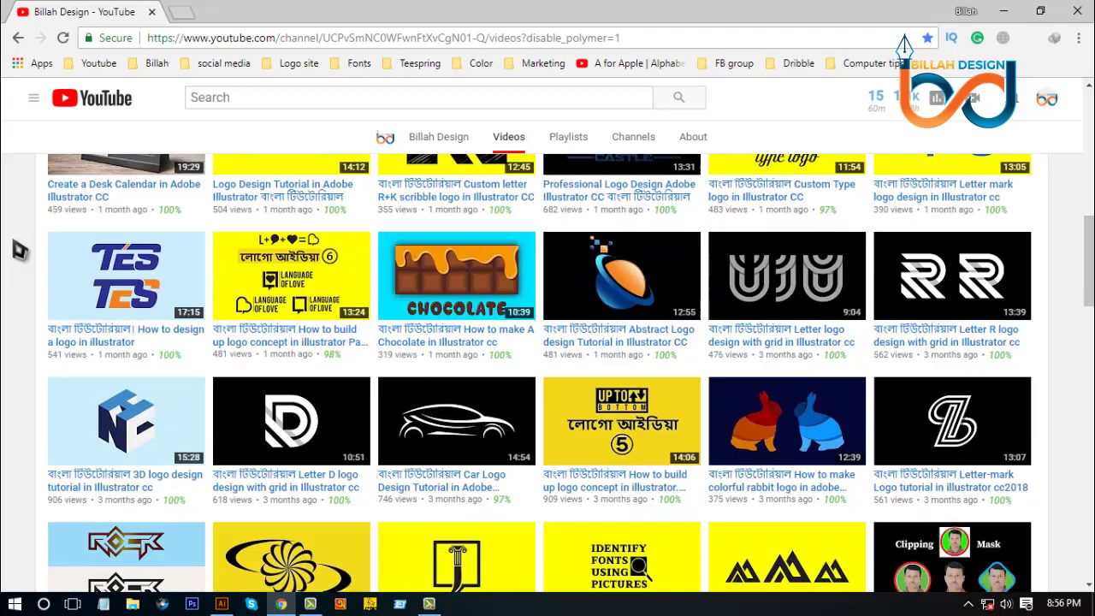
pyautogui.scroll(-7, 19, 250)
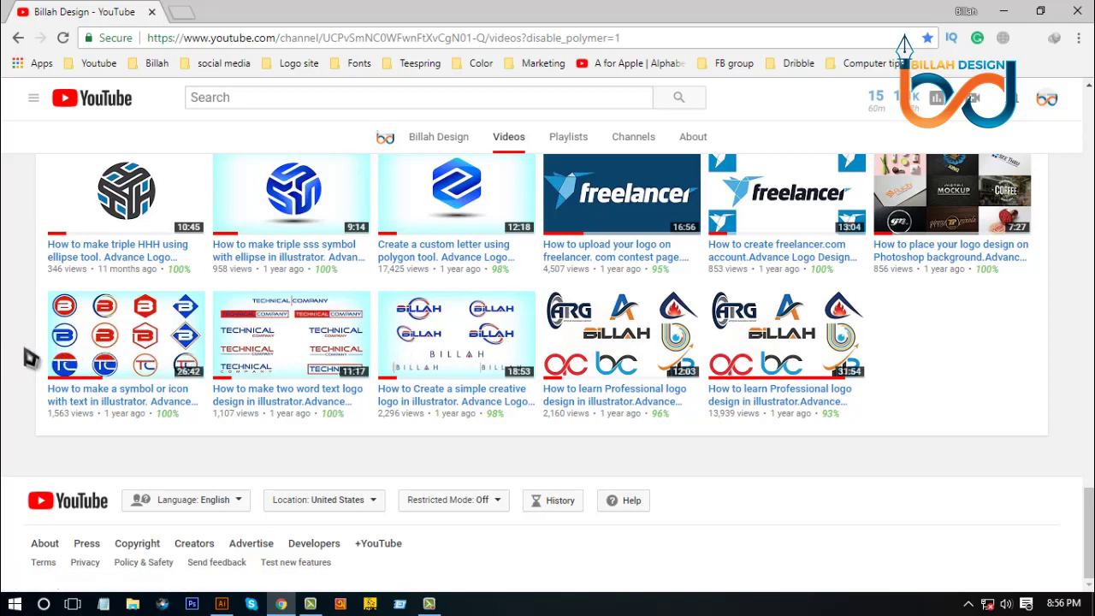
pyautogui.scroll(1, 32, 354)
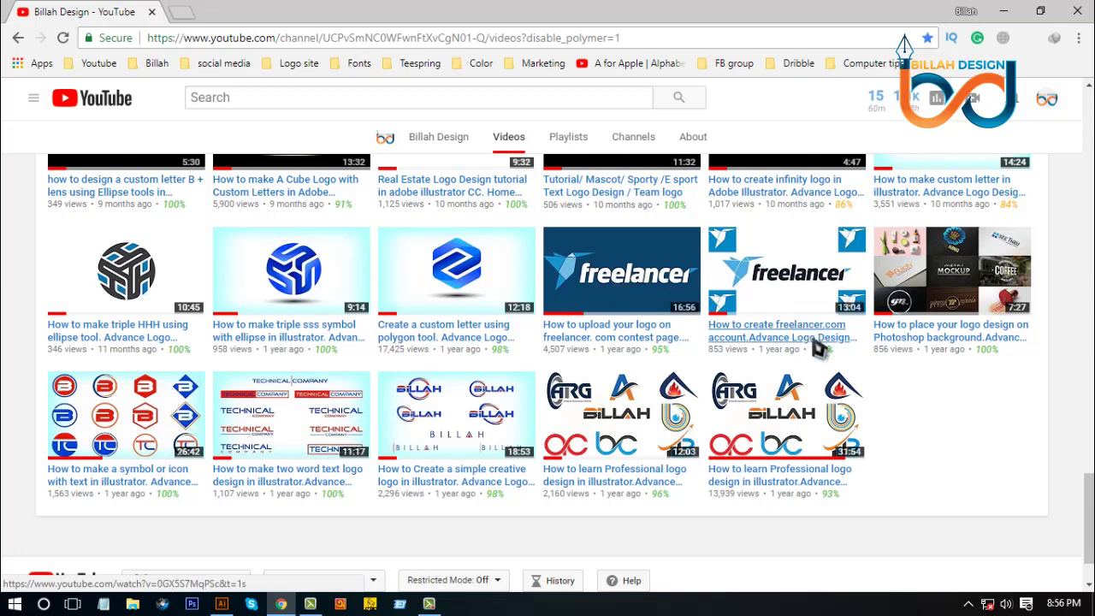
pyautogui.moveTo(820, 347)
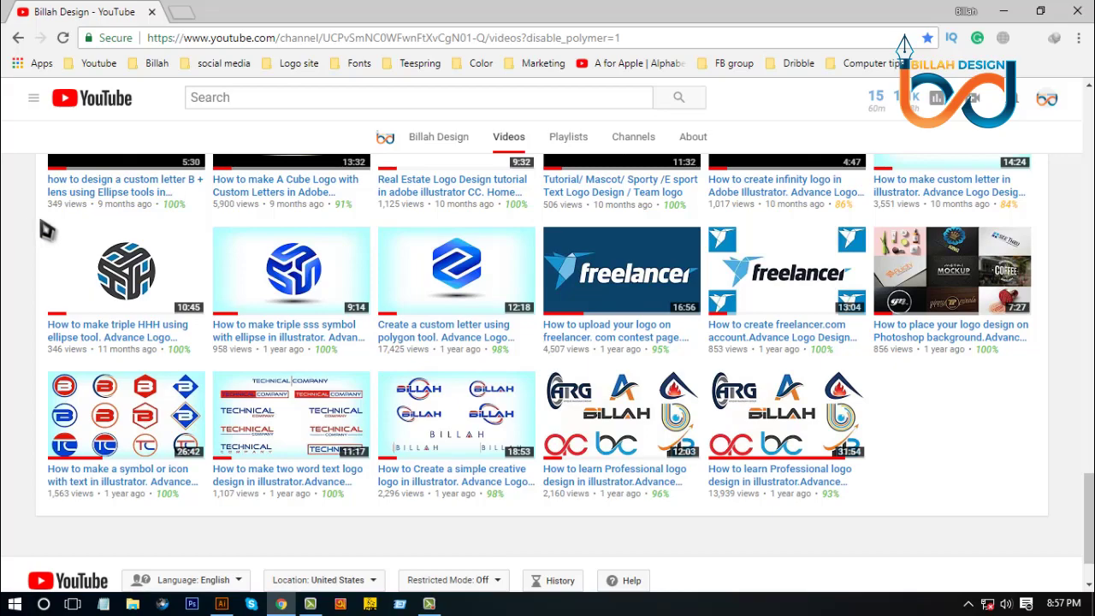
# Compare the TES artwork with the TES thumbnail on the YouTube channel page
pyautogui.click(222, 604)
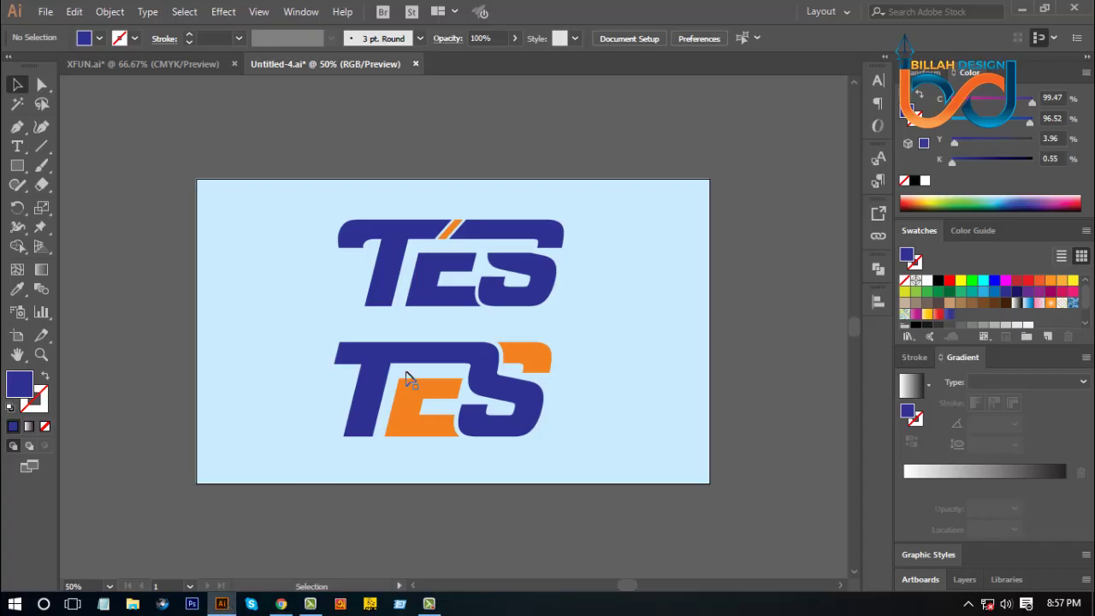
pyautogui.scroll(-2, 488, 271)
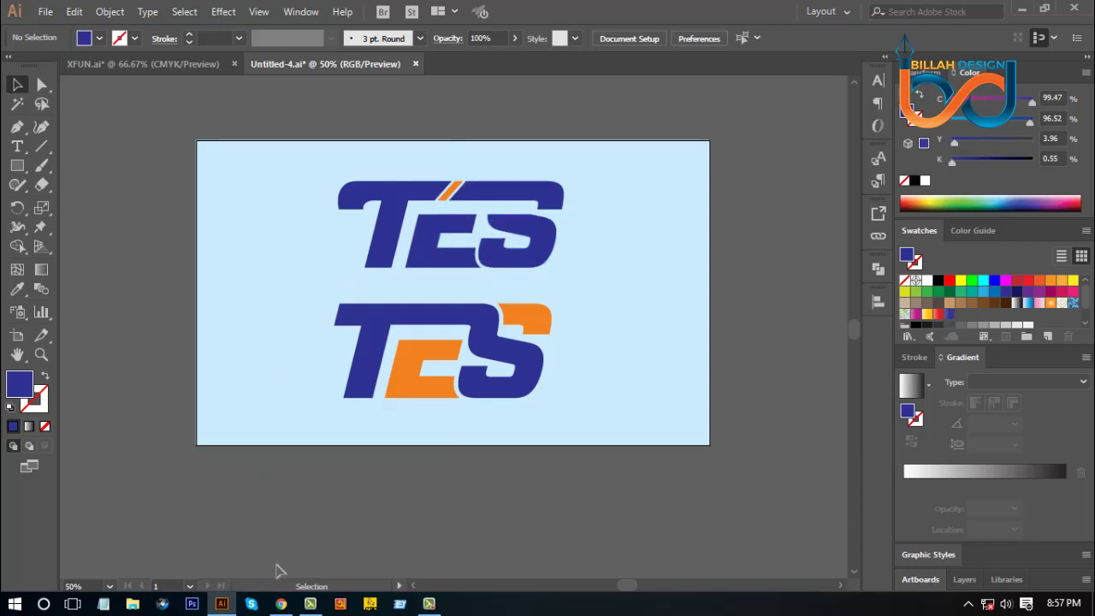
pyautogui.click(282, 603)
pyautogui.scroll(20, 205, 355)
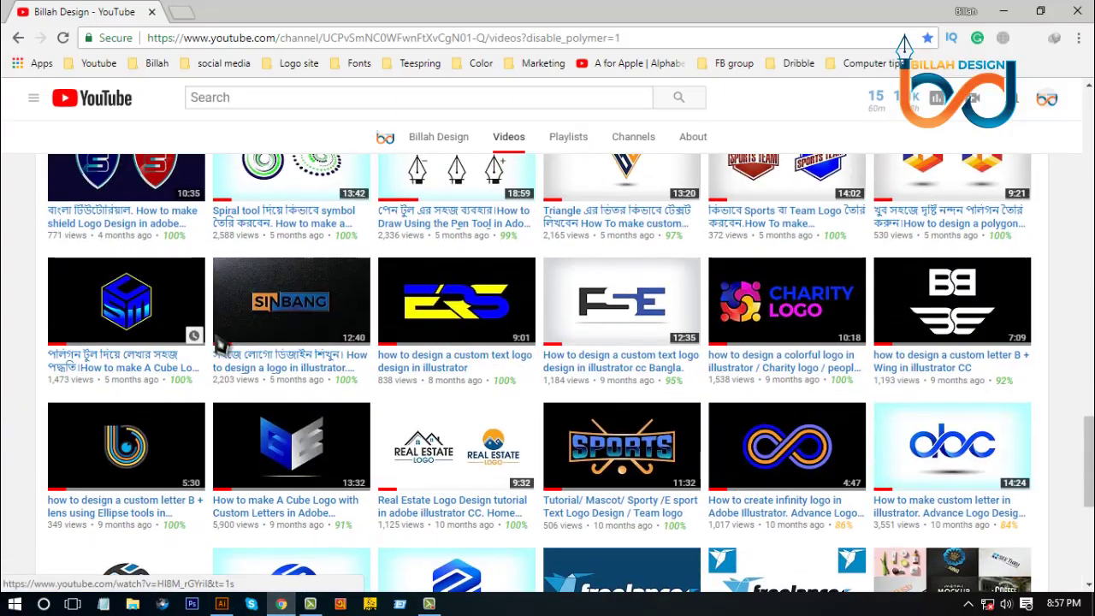
pyautogui.scroll(3, 242, 344)
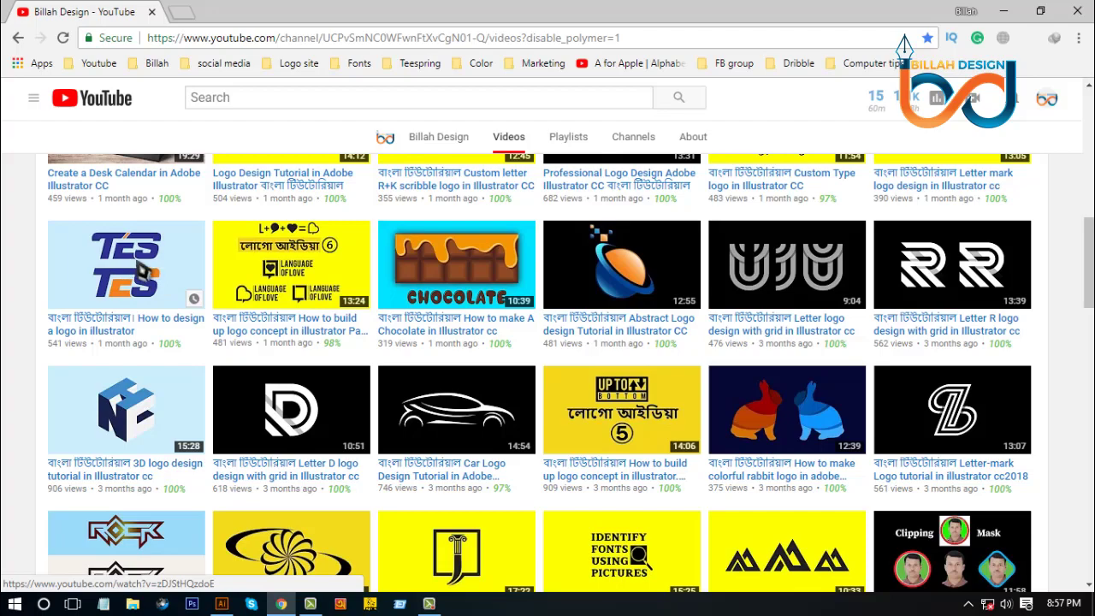
# Back in Illustrator, select the upper TES logo group
pyautogui.click(222, 604)
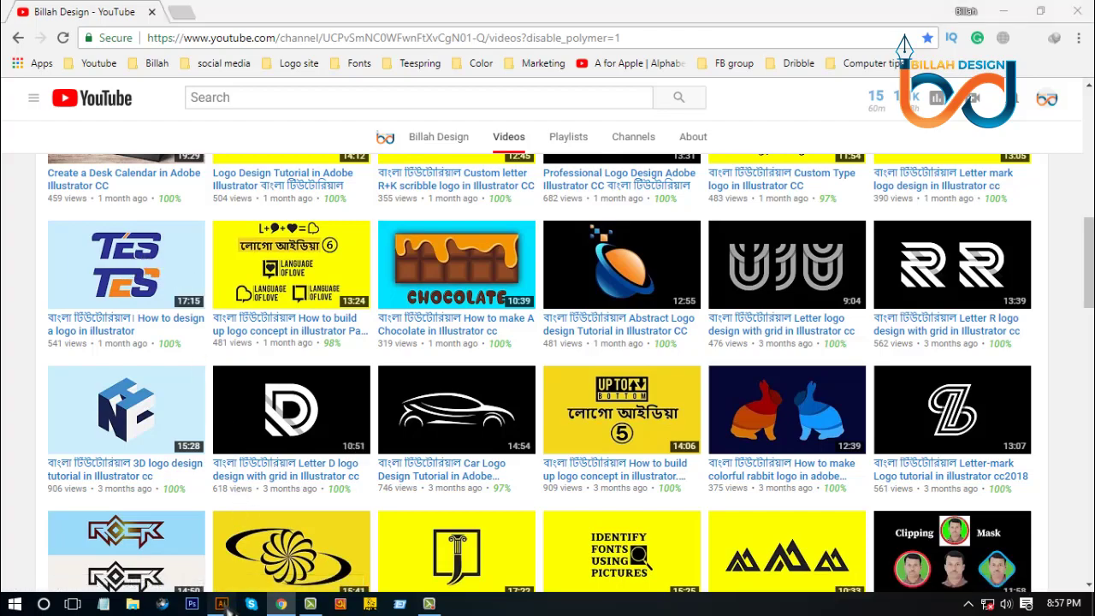
pyautogui.click(496, 260)
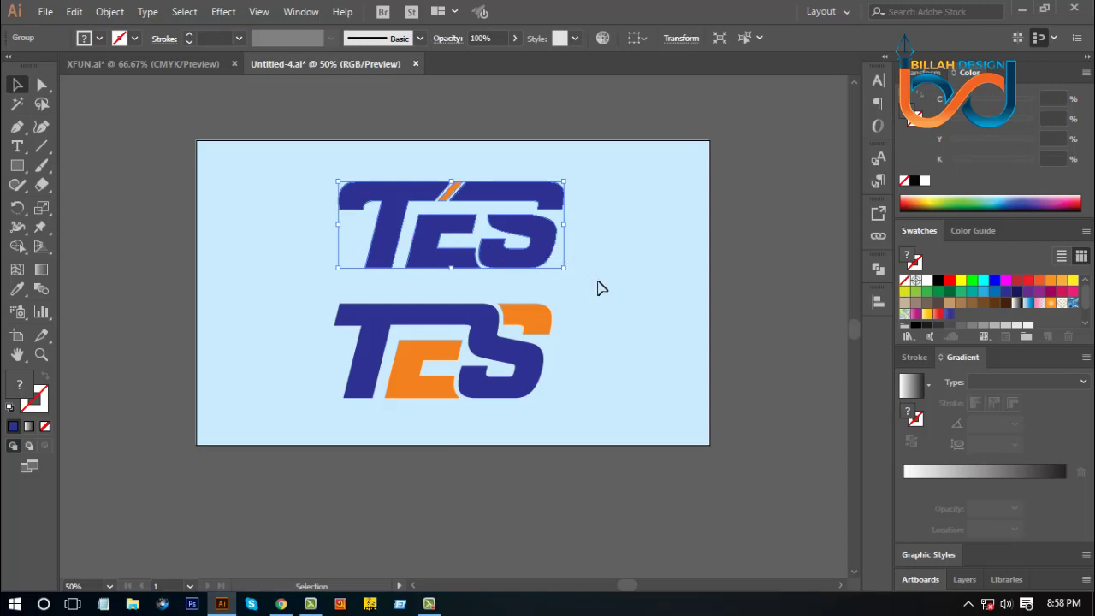
pyautogui.click(601, 288)
pyautogui.click(533, 245)
# Copy the upper TES logo and paste it onto the blank XFUN.ai artboard
pyautogui.press('a')
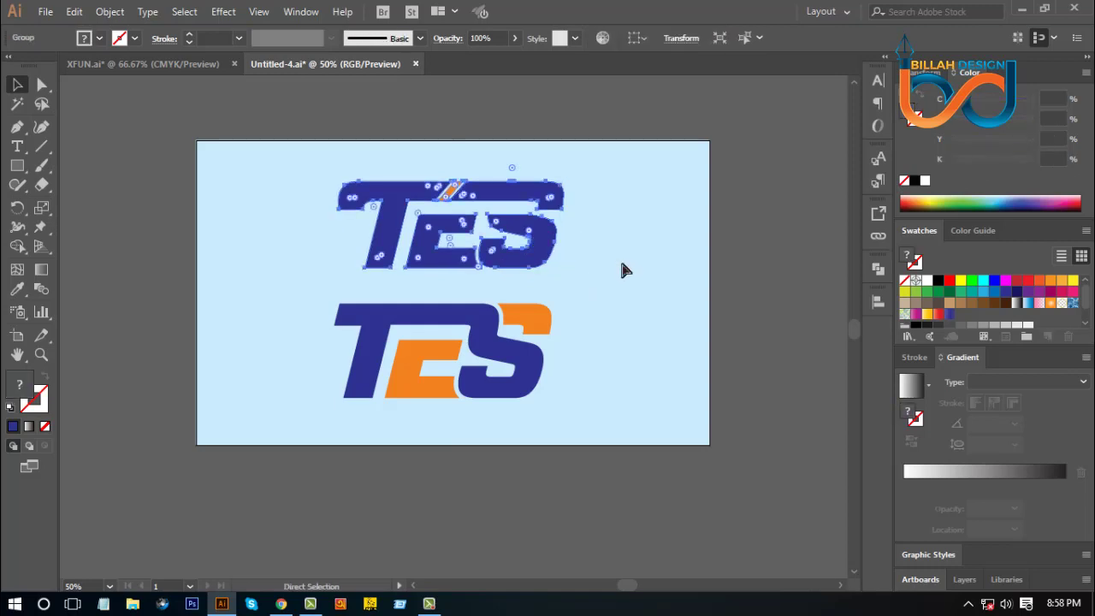
pyautogui.press('v')
pyautogui.click(167, 66)
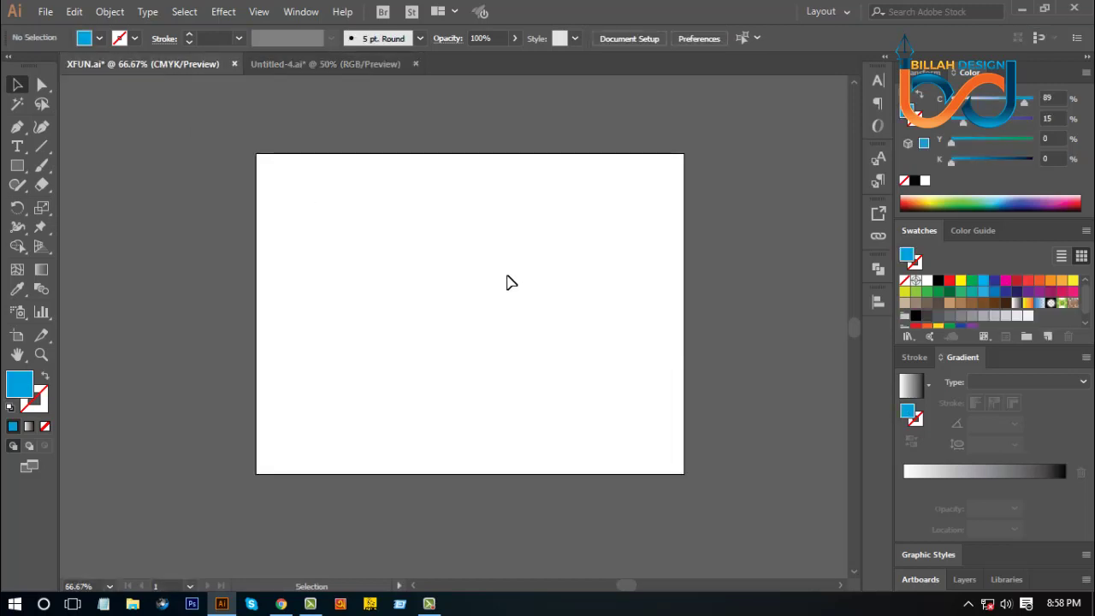
pyautogui.hotkey('ctrl', 'v')
pyautogui.click(620, 422)
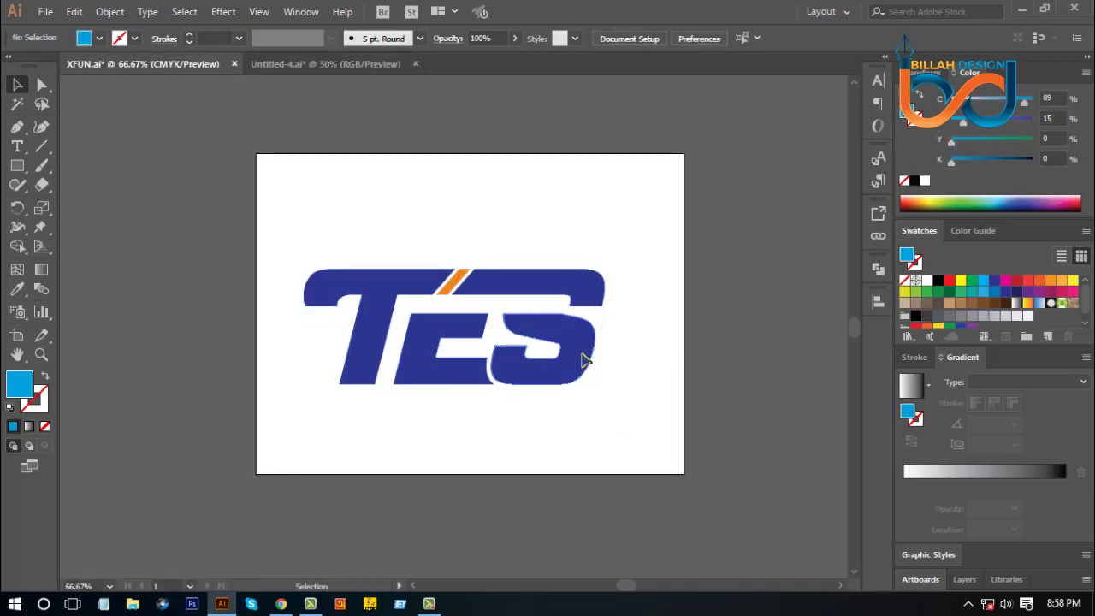
# Narrow the pasted TES logo horizontally and raise it about 94 pt
pyautogui.moveTo(582, 360); pyautogui.dragTo(579, 260)
pyautogui.click(646, 368)
pyautogui.hscroll(-1, 603, 355)
pyautogui.click(652, 372)
pyautogui.click(626, 365)
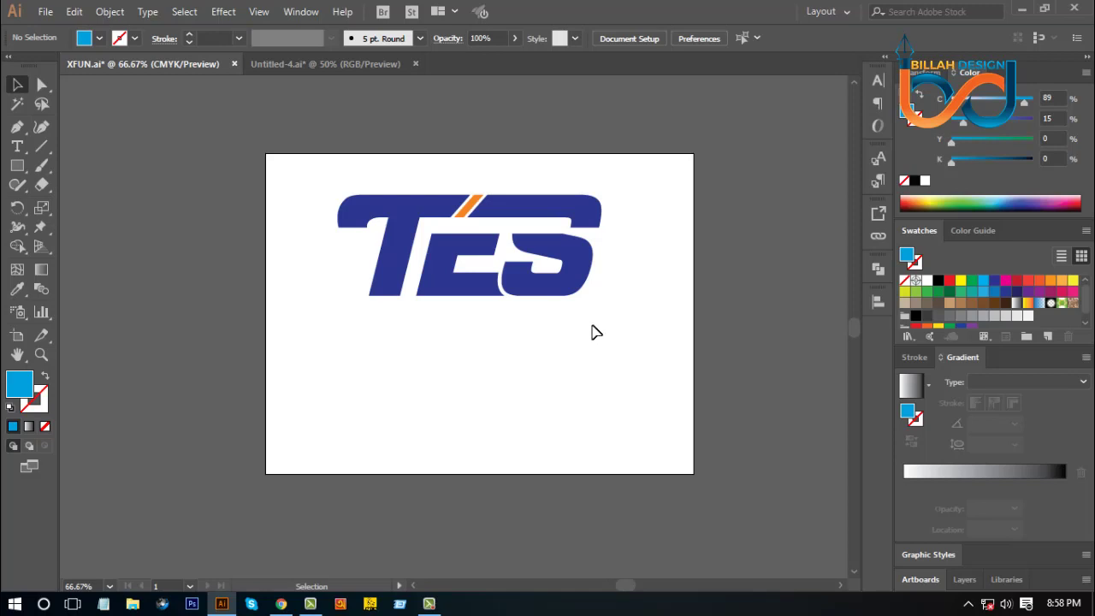
# Fine-tune the logo's position near the artboard top, then view at 100% with space below
pyautogui.moveTo(561, 241); pyautogui.dragTo(562, 257)
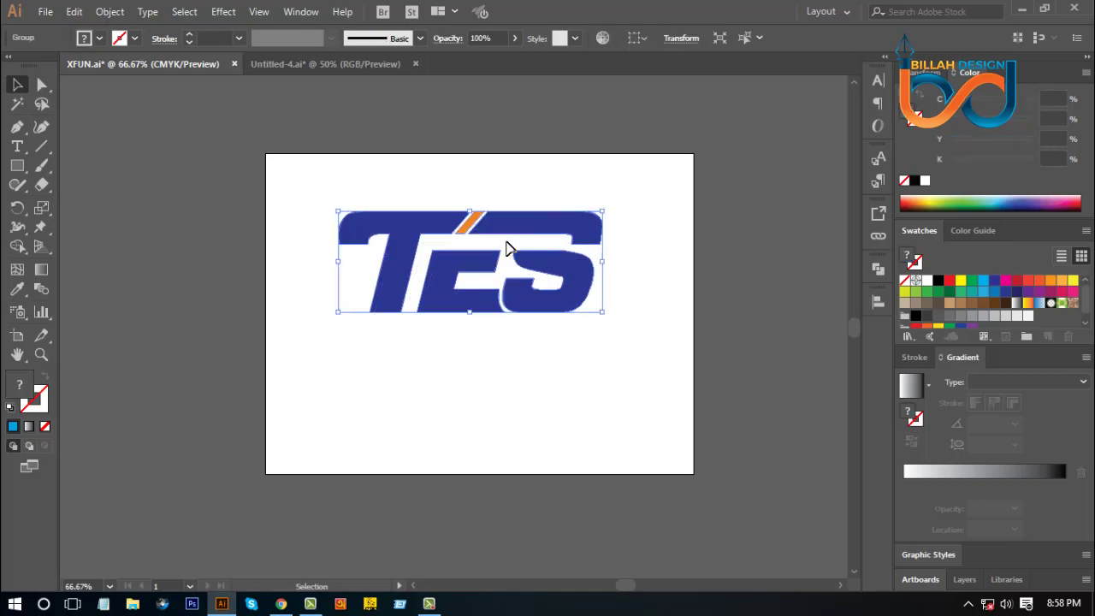
pyautogui.click(599, 357)
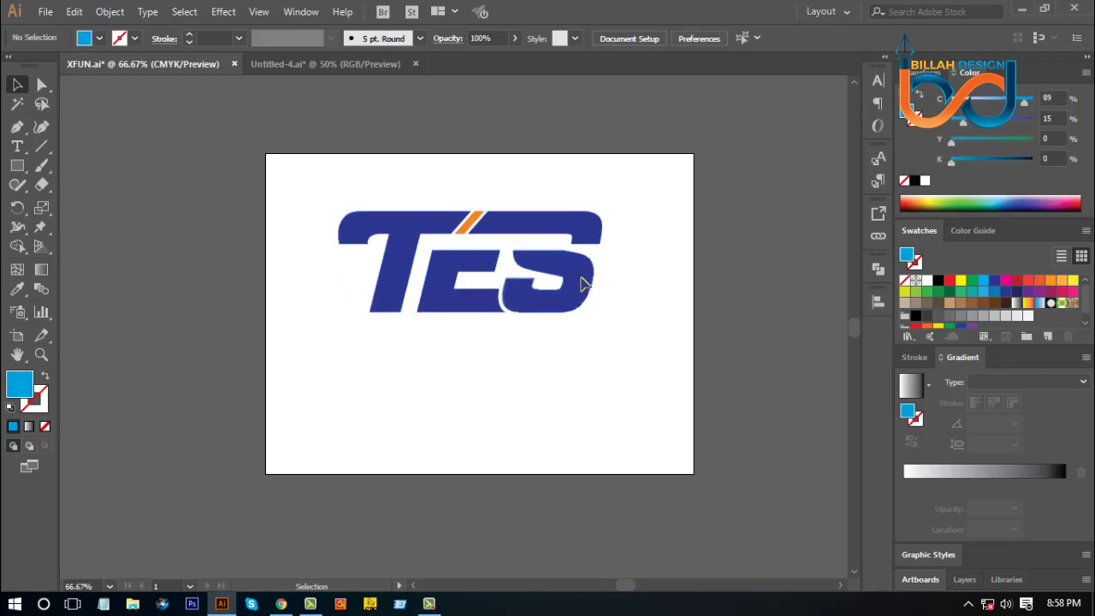
pyautogui.moveTo(586, 284); pyautogui.dragTo(587, 267)
pyautogui.click(650, 383)
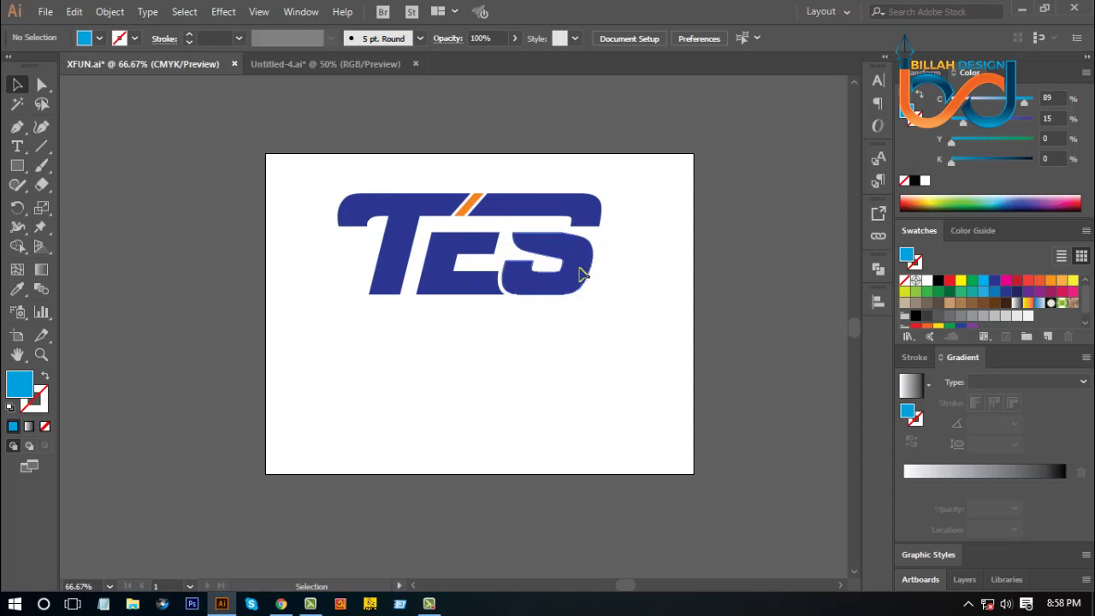
pyautogui.moveTo(582, 274); pyautogui.dragTo(587, 280)
pyautogui.click(625, 367)
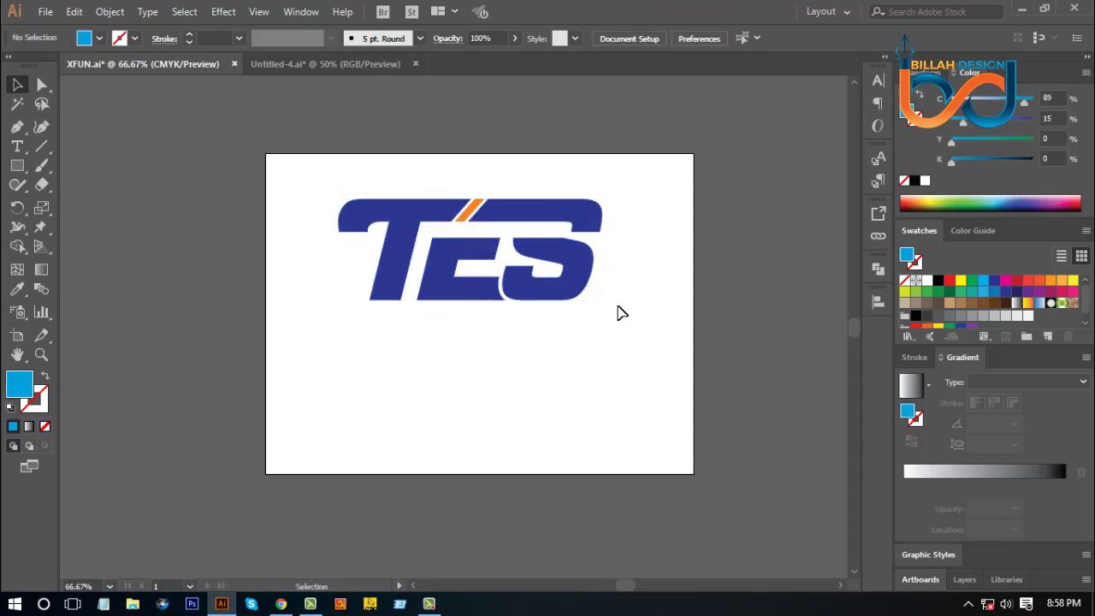
pyautogui.moveTo(586, 268); pyautogui.dragTo(586, 252)
pyautogui.click(634, 350)
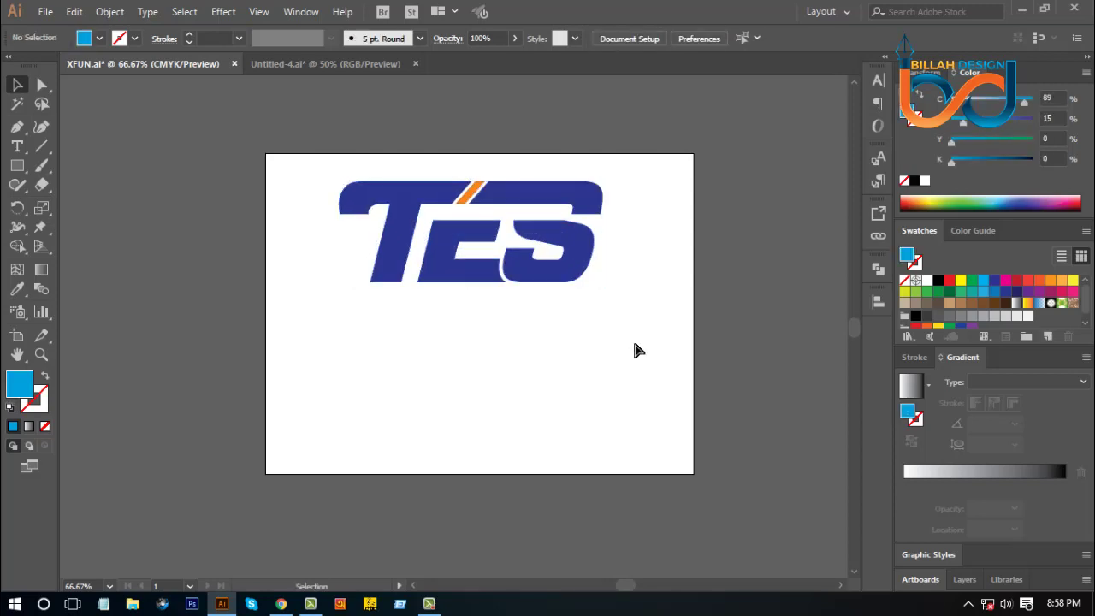
pyautogui.hotkey('ctrl', '1')
pyautogui.moveTo(686, 308); pyautogui.dragTo(621, 247)
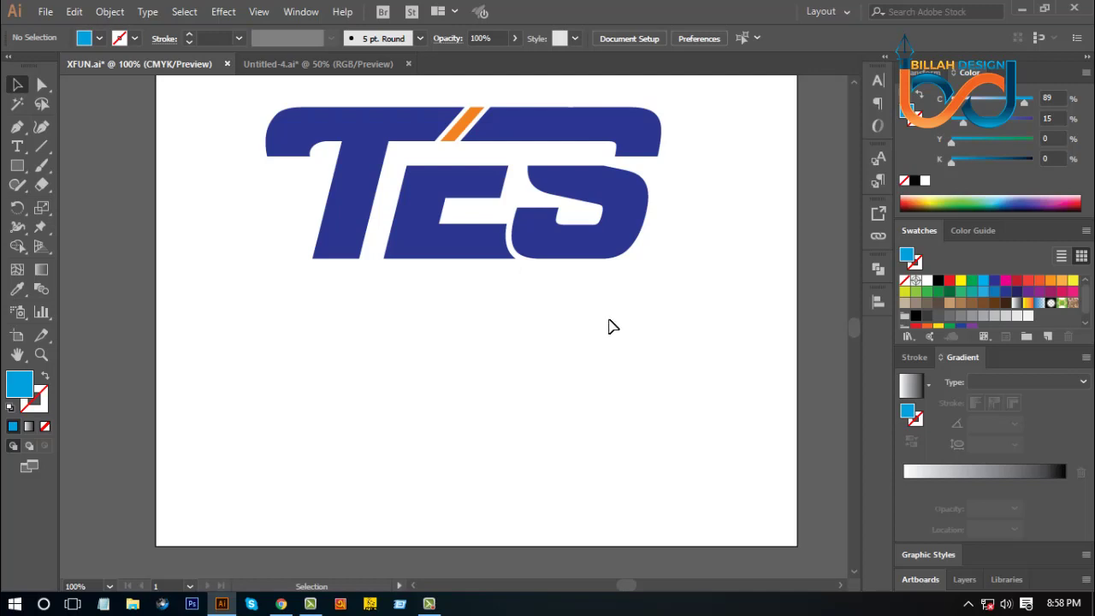
pyautogui.moveTo(644, 343); pyautogui.dragTo(633, 308)
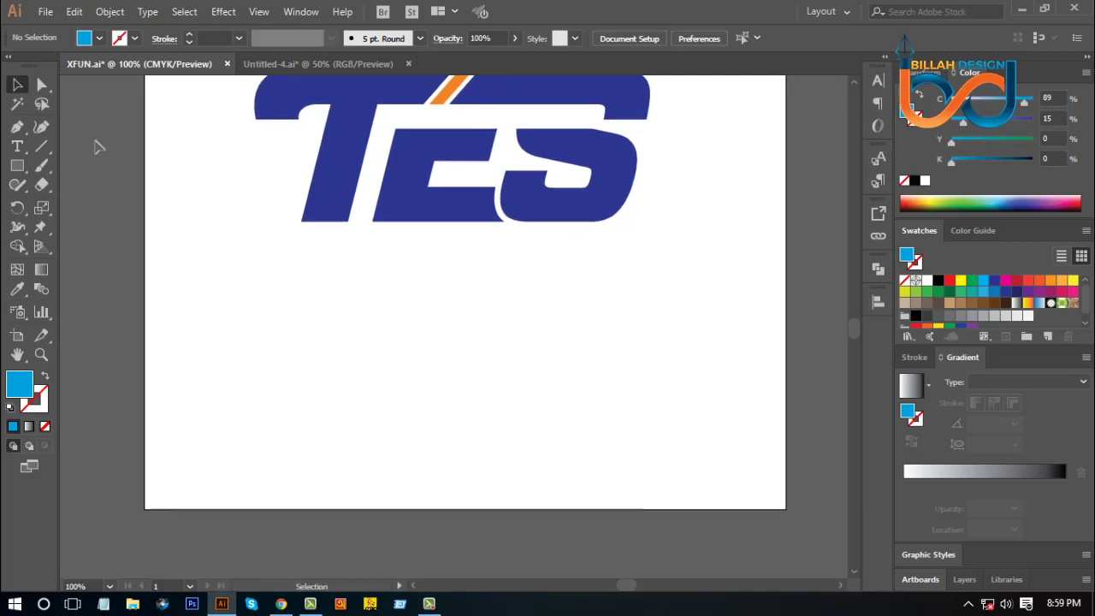
# Draw a blue circle with the Ellipse tool below the TES logo
pyautogui.click(20, 169)
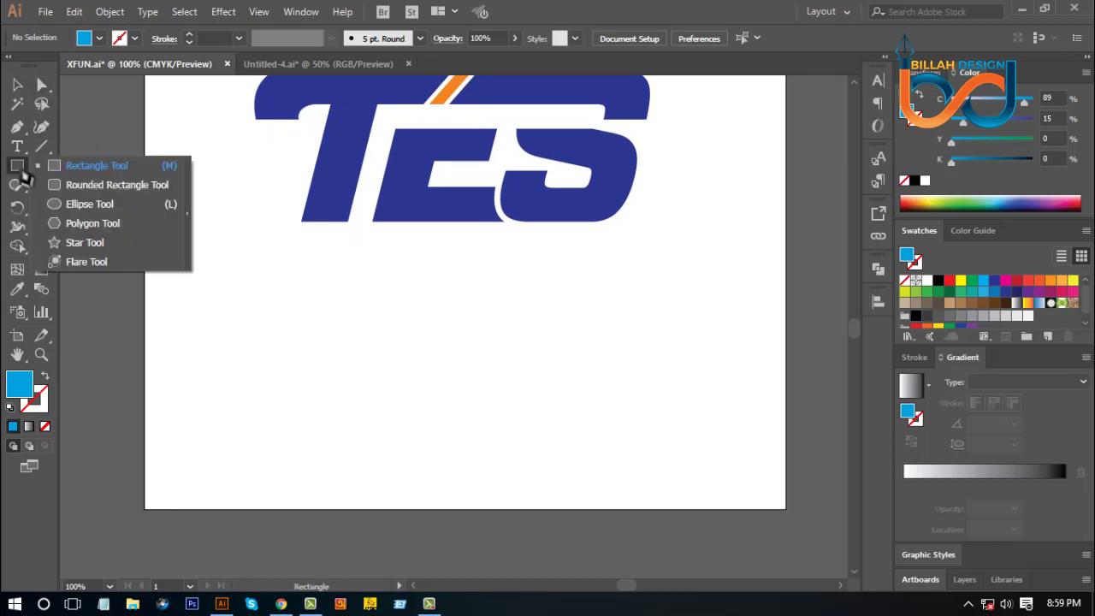
pyautogui.click(93, 203)
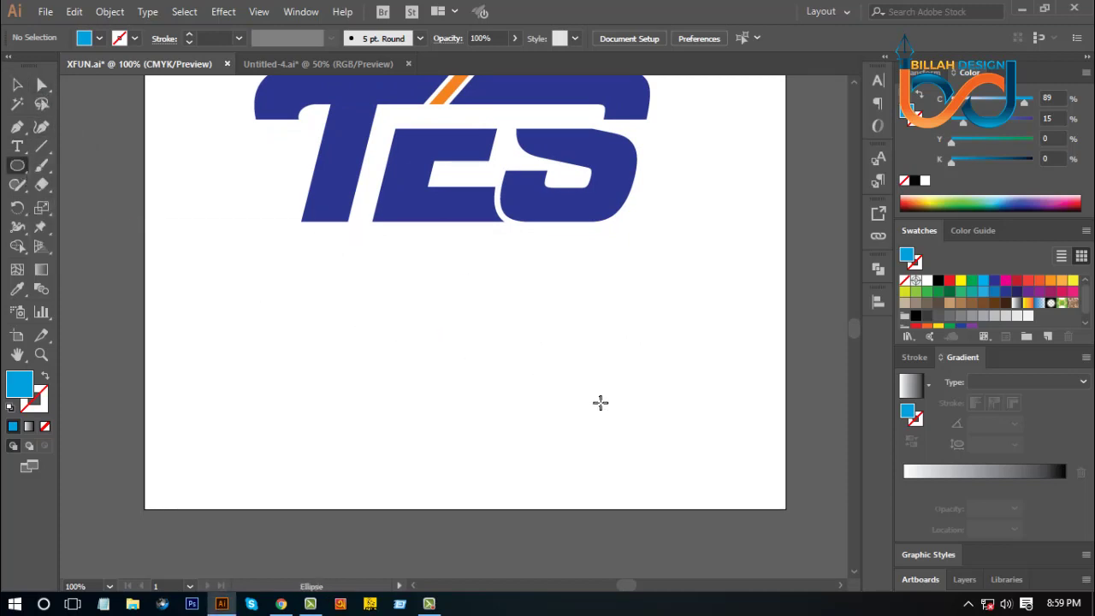
pyautogui.moveTo(554, 358); pyautogui.dragTo(587, 404)
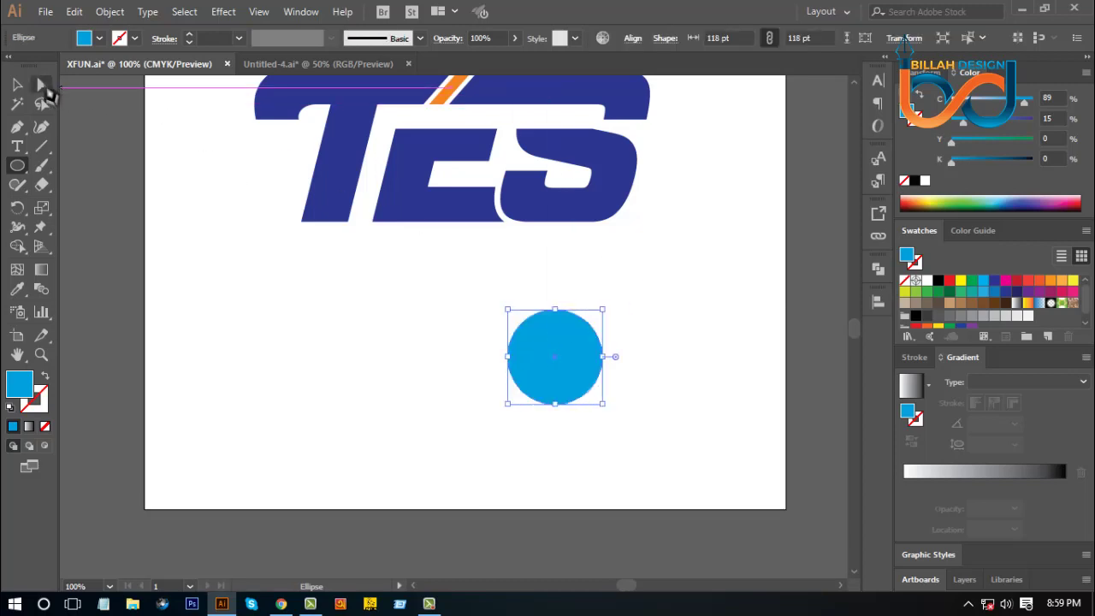
# Pull the circle's top anchor upward with Direct Selection to form an egg shape
pyautogui.click(40, 84)
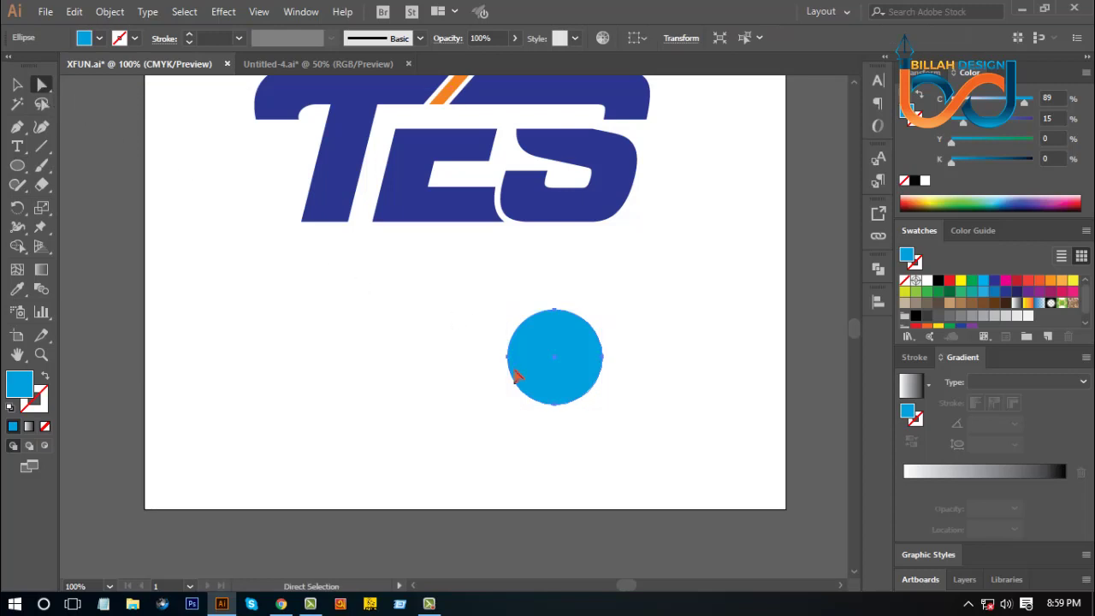
pyautogui.click(621, 402)
pyautogui.click(555, 312)
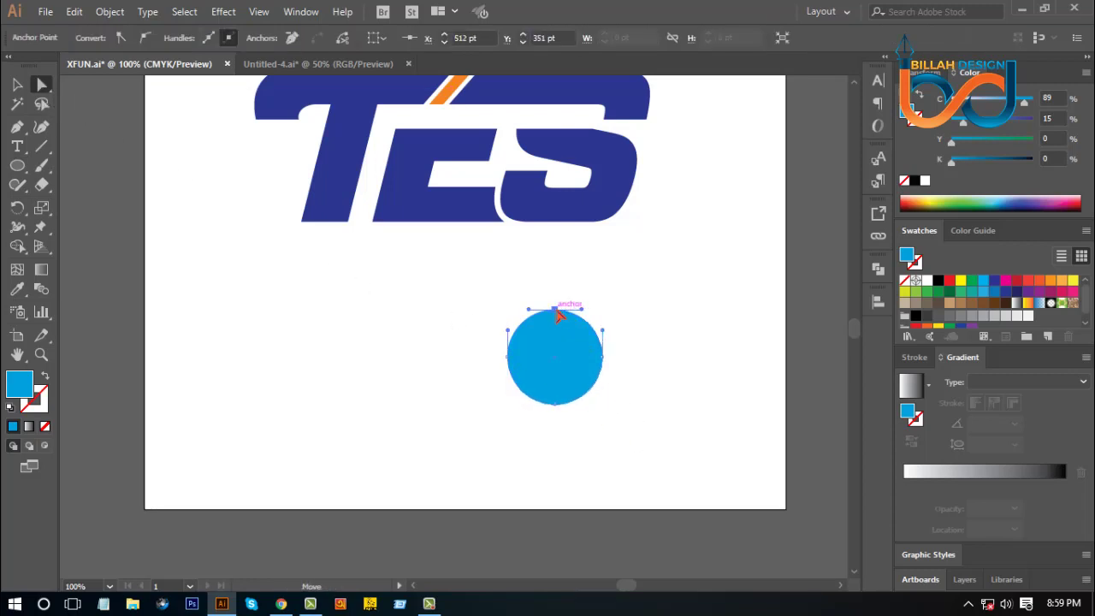
pyautogui.moveTo(556, 314); pyautogui.dragTo(555, 281)
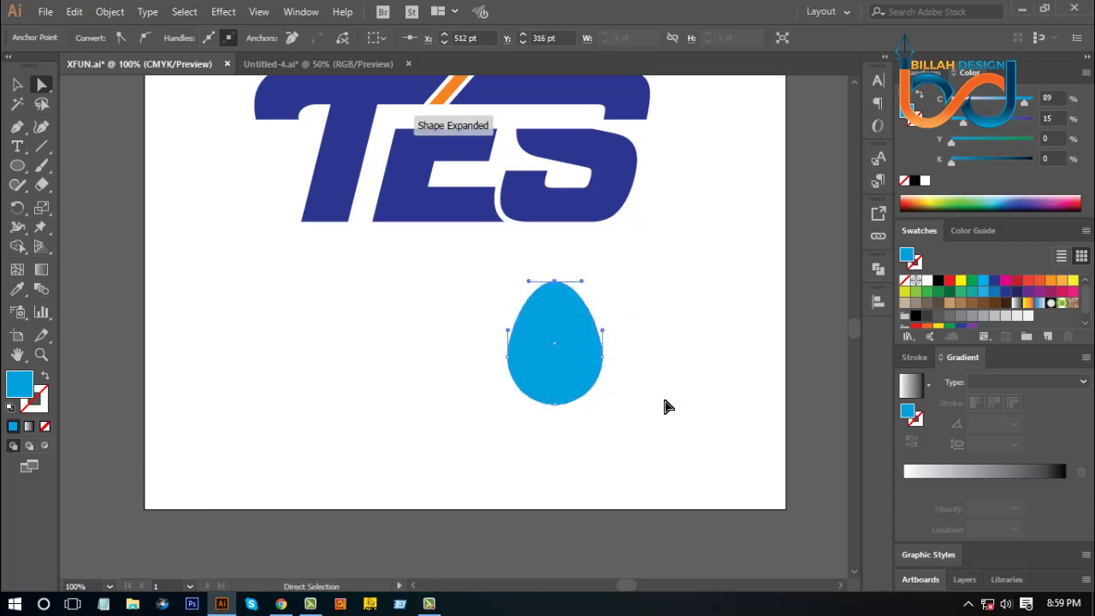
pyautogui.click(668, 406)
pyautogui.scroll(1, 680, 407)
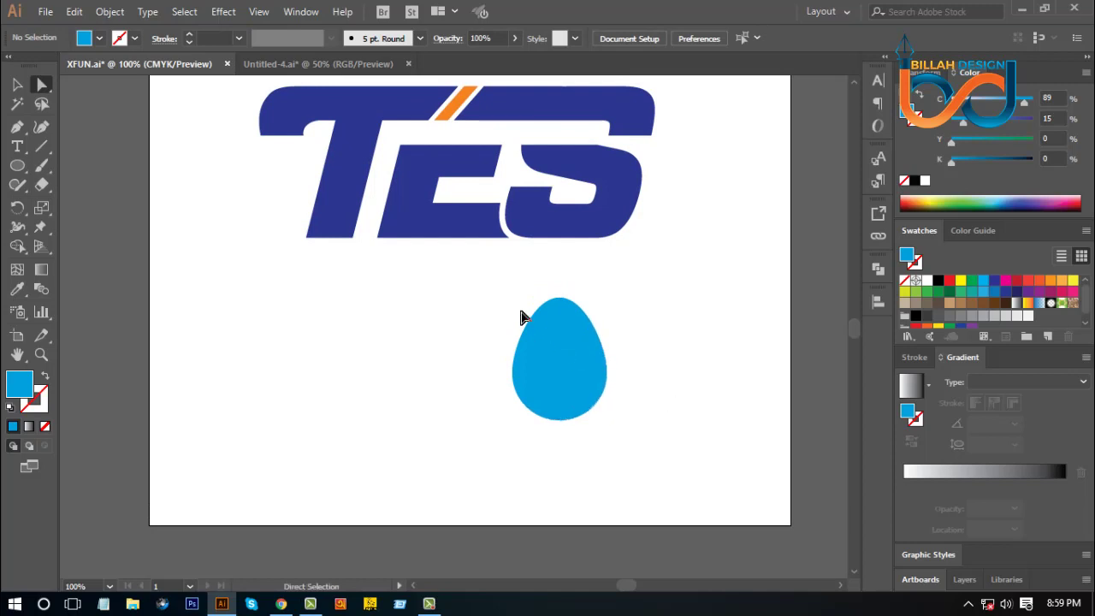
# Reshape the egg's upper curves and raise its top point into a symmetric teardrop tip
pyautogui.click(536, 323)
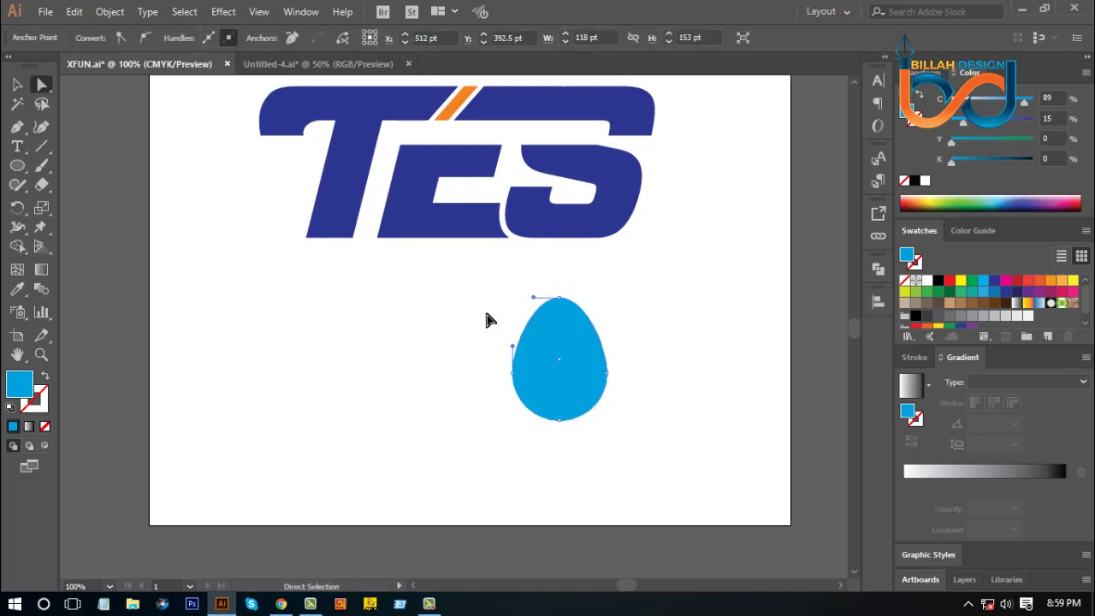
pyautogui.press('alt')
pyautogui.click(46, 87)
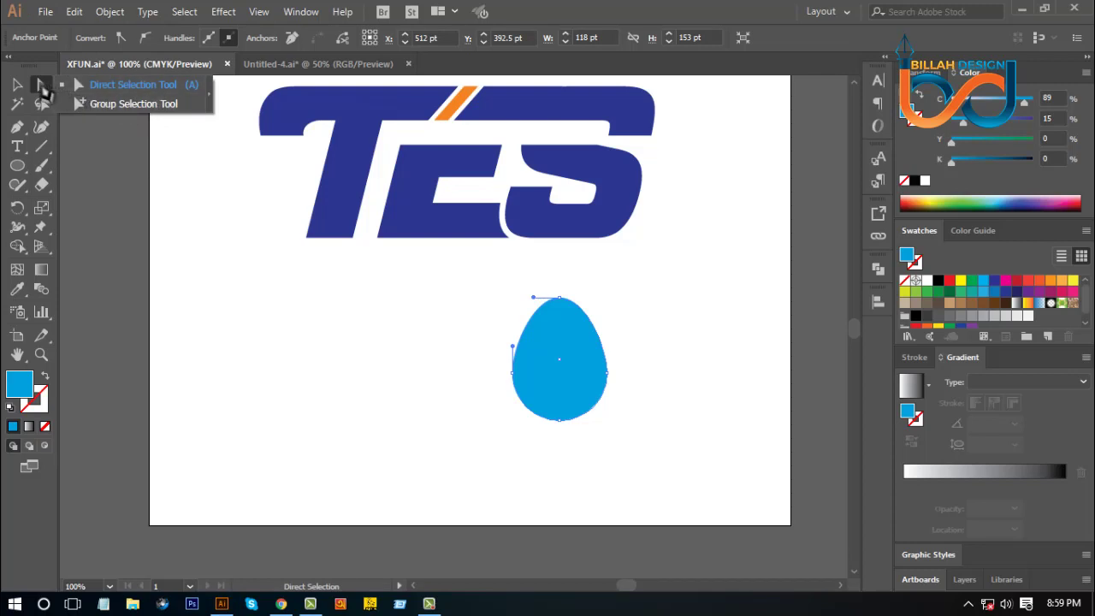
pyautogui.click(43, 85)
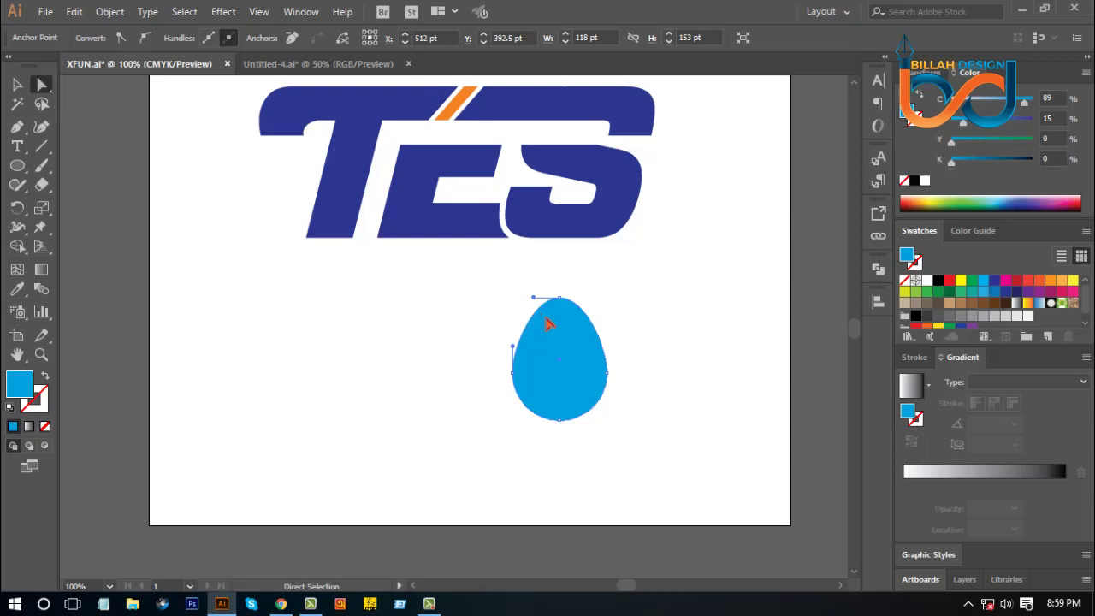
pyautogui.press('alt')
pyautogui.keyDown('alt'); pyautogui.click(534, 302); pyautogui.keyUp('alt')
pyautogui.moveTo(549, 339); pyautogui.dragTo(550, 338)
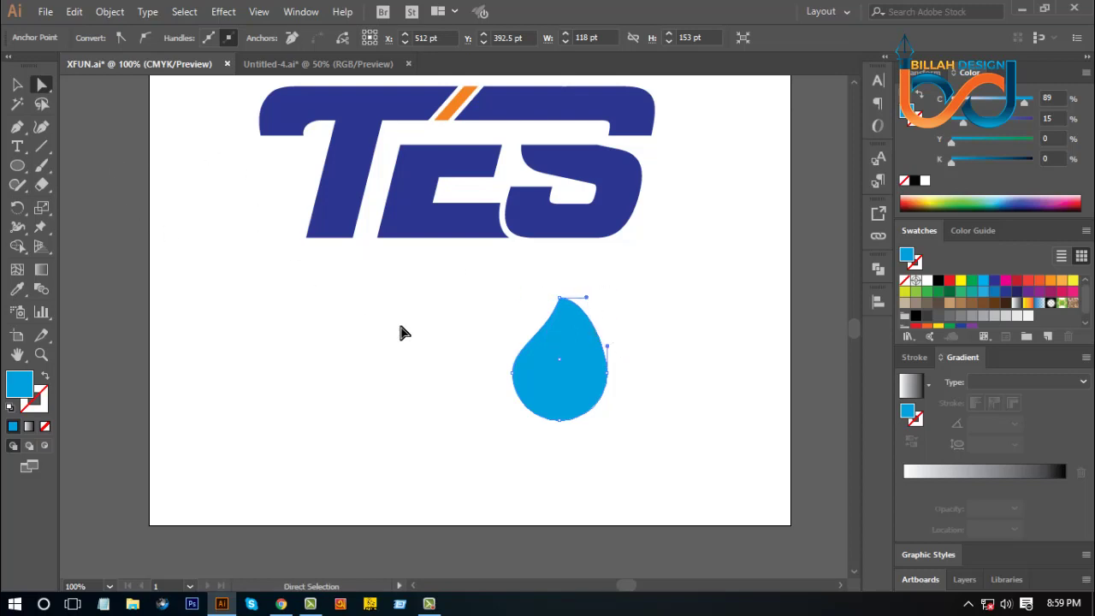
pyautogui.moveTo(588, 301); pyautogui.dragTo(600, 392)
pyautogui.click(638, 454)
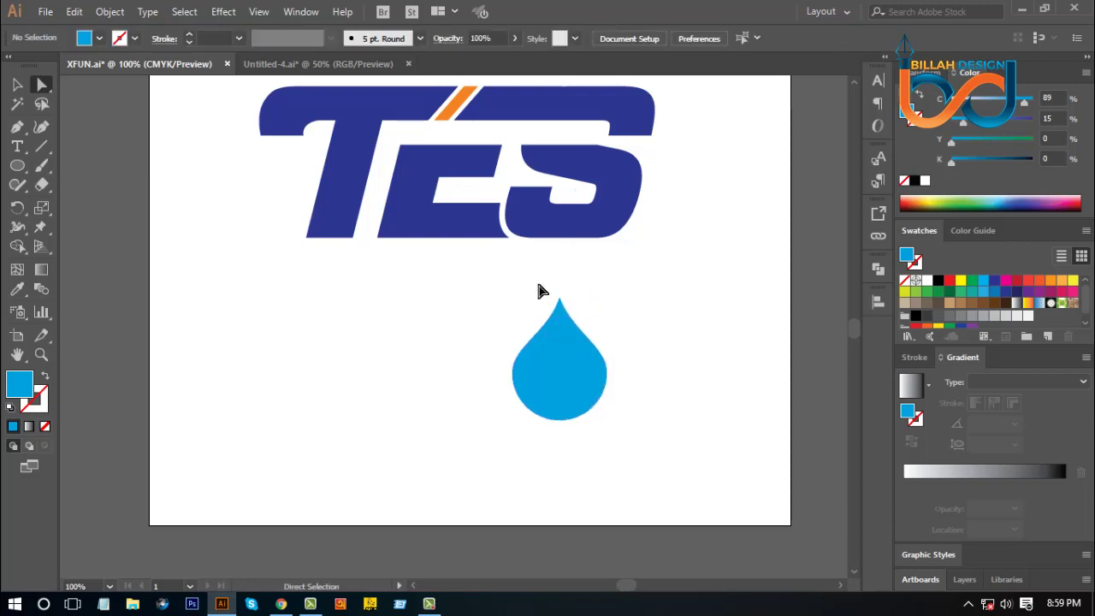
pyautogui.moveTo(543, 289)
pyautogui.mouseDown()
pyautogui.moveTo(579, 310)
pyautogui.moveTo(560, 286)
pyautogui.mouseUp()
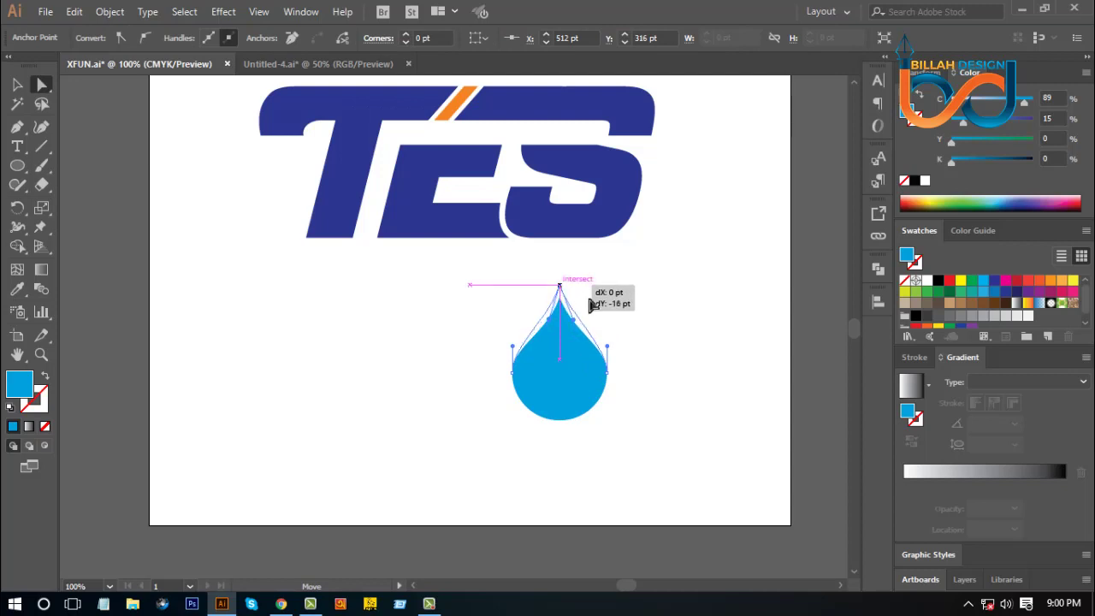
pyautogui.click(665, 383)
# Zoom in and adjust the curve handles on the drop's upper-left and left sides
pyautogui.hotkey('ctrl', '=')
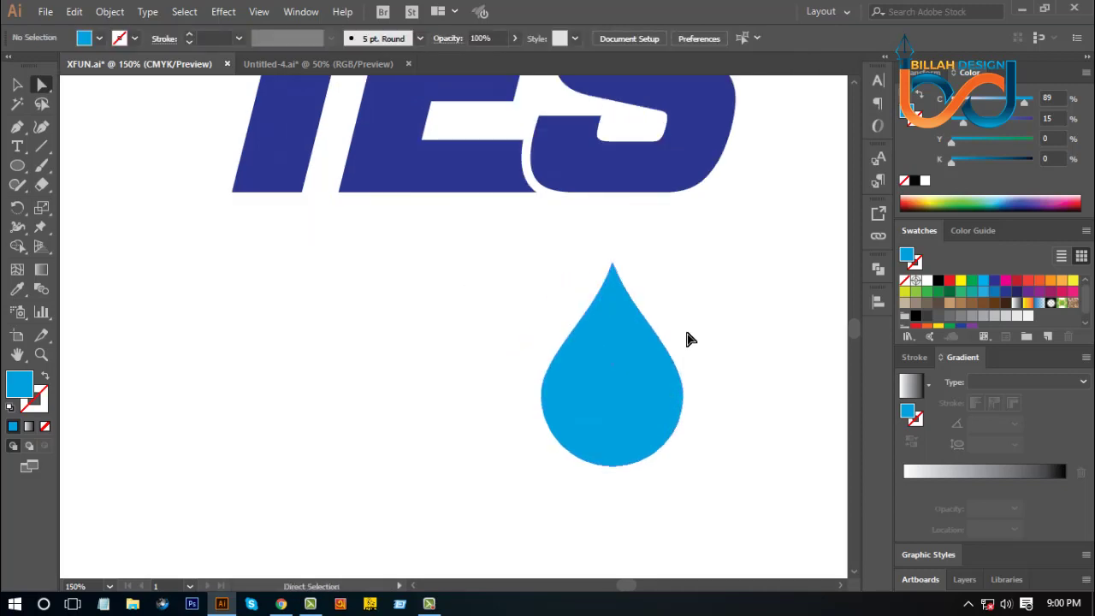
pyautogui.moveTo(690, 337); pyautogui.dragTo(655, 317)
pyautogui.click(521, 338)
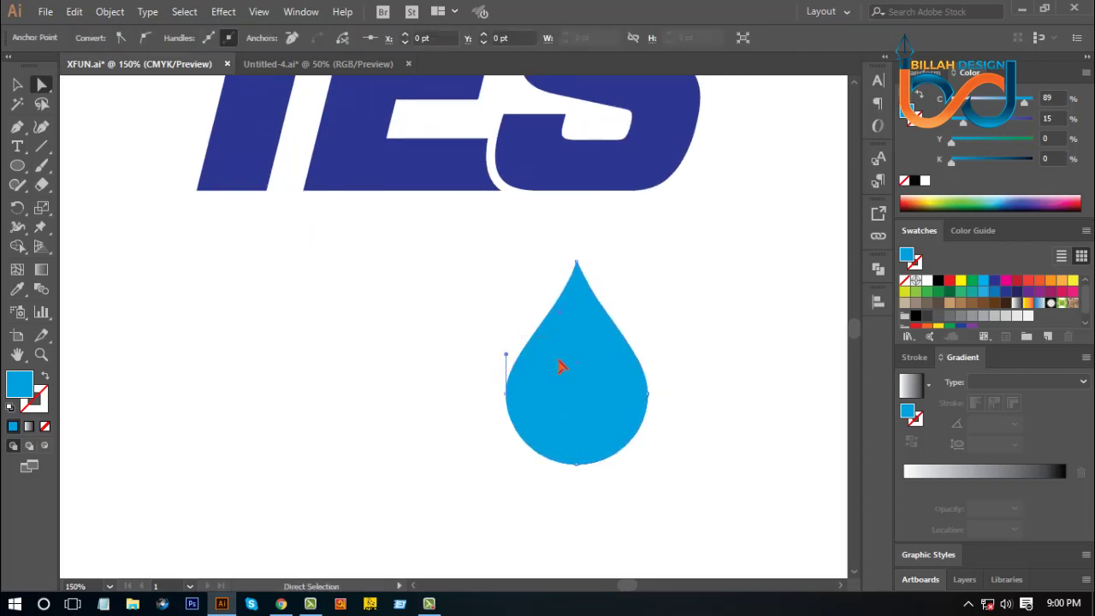
pyautogui.click(560, 316)
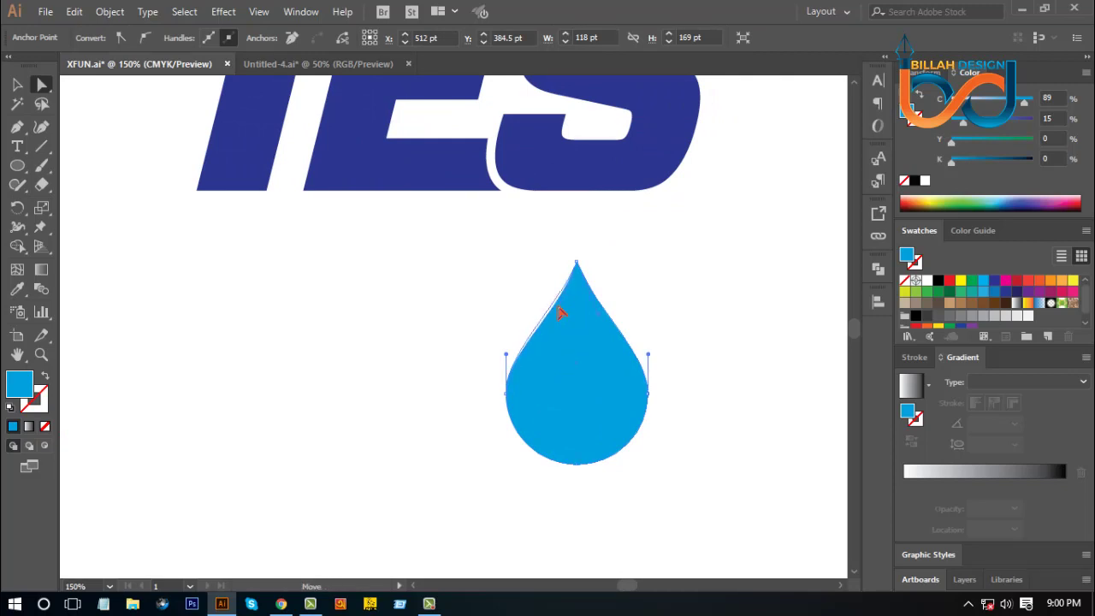
pyautogui.click(667, 481)
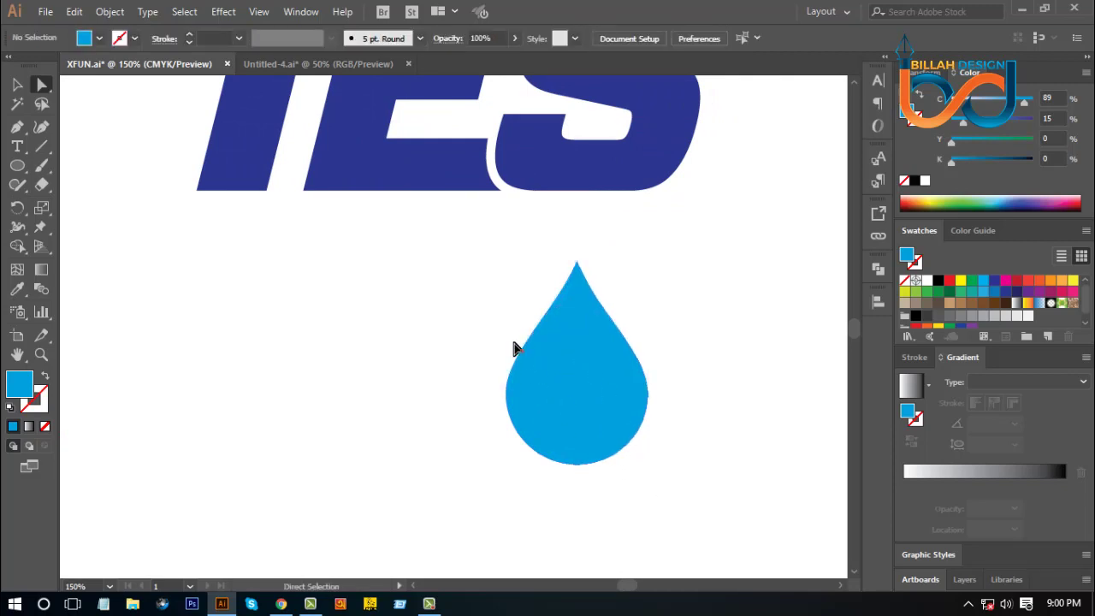
pyautogui.click(547, 373)
pyautogui.press('ctrl')
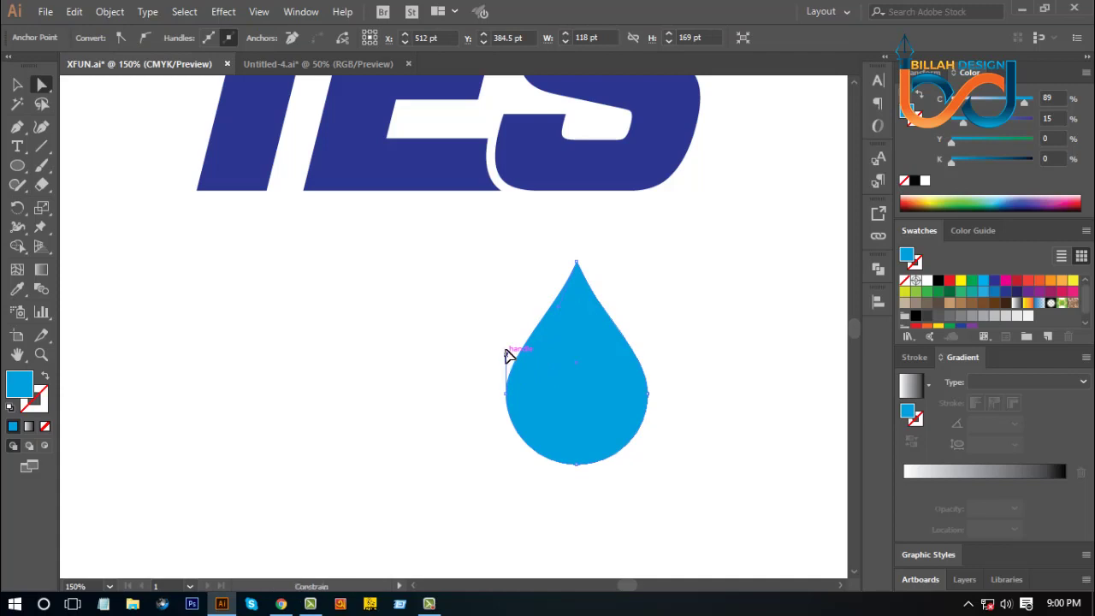
pyautogui.click(506, 357)
pyautogui.click(458, 472)
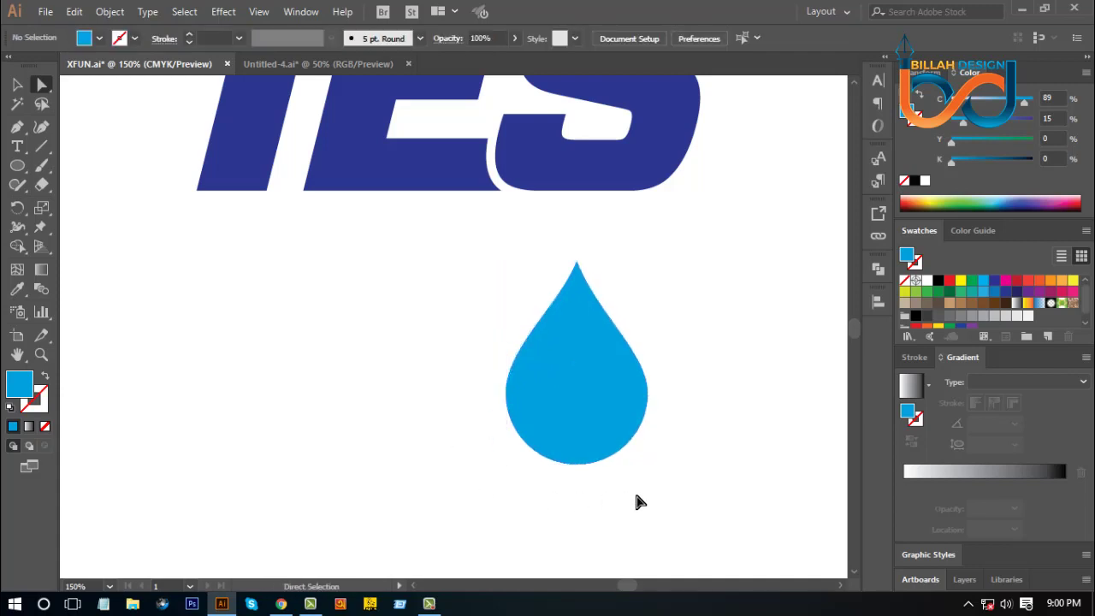
# Check and adjust the right point's curve handles to finish the drop
pyautogui.scroll(-1, 639, 488)
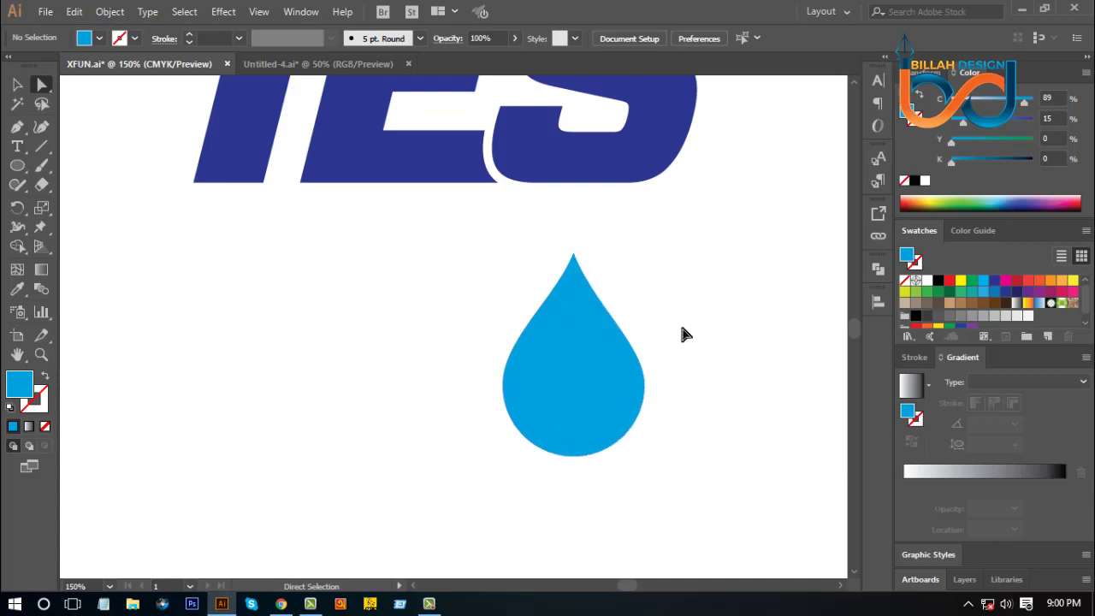
pyautogui.click(614, 328)
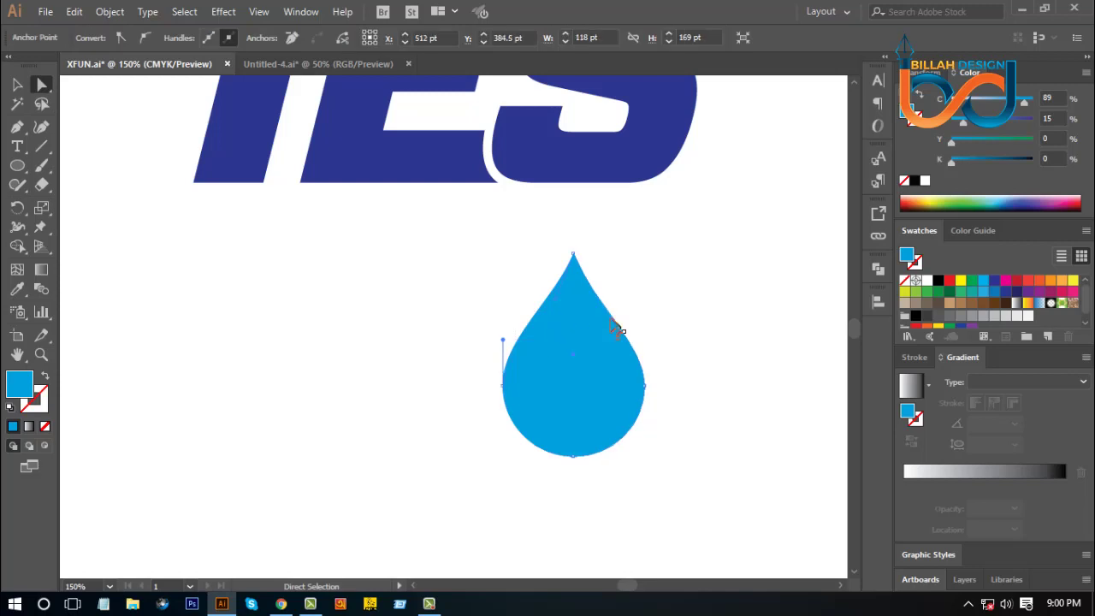
pyautogui.click(621, 334)
pyautogui.click(675, 438)
pyautogui.click(522, 335)
pyautogui.click(664, 460)
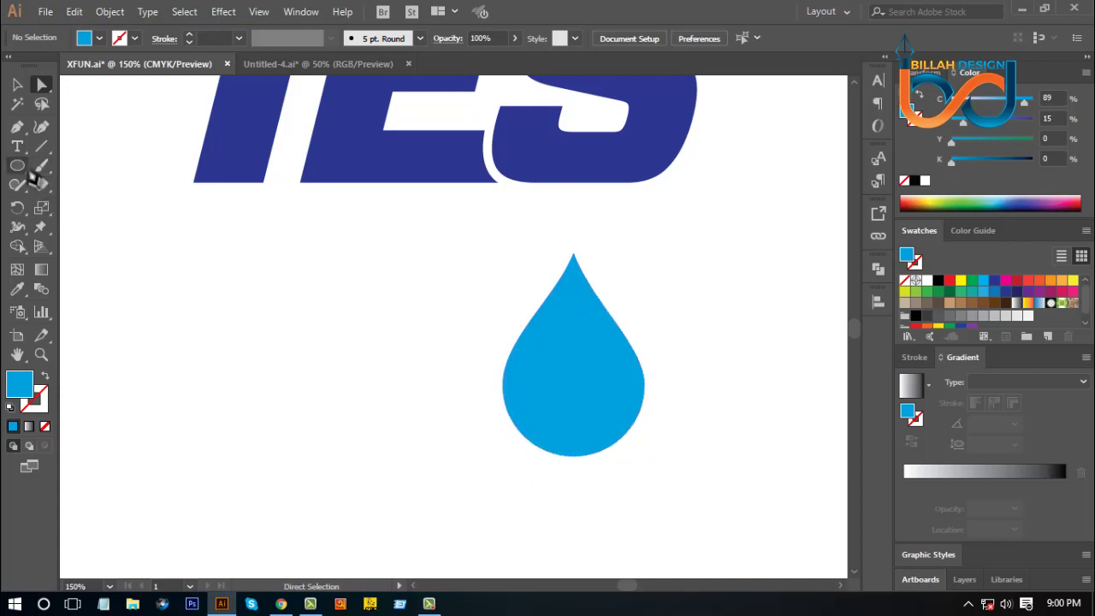
# Draw a rectangle covering the right half of the water drop
pyautogui.moveTo(17, 166); pyautogui.dragTo(73, 164)
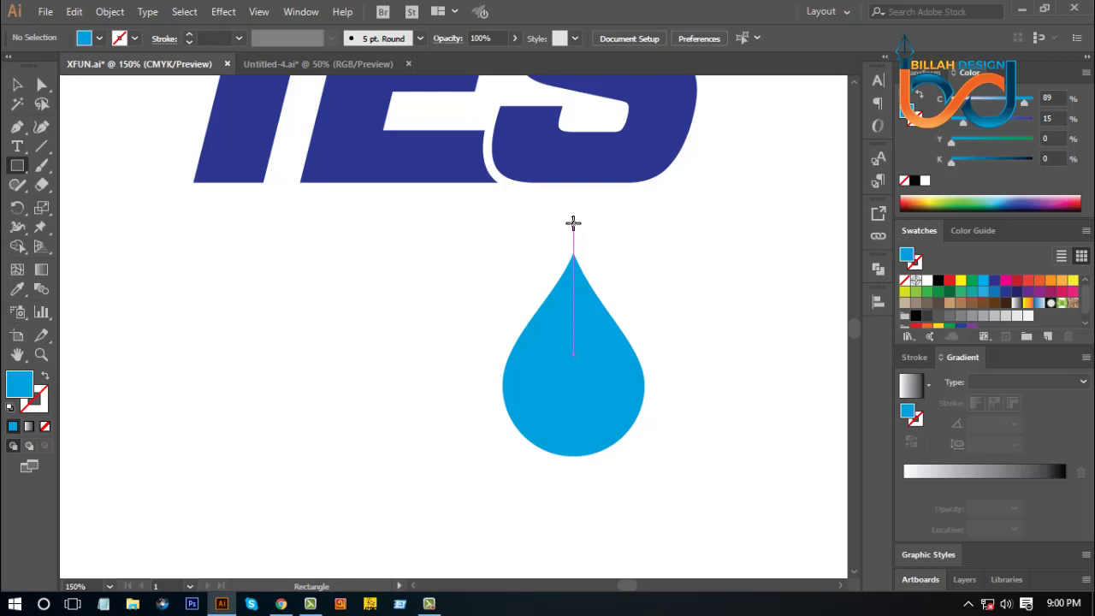
pyautogui.moveTo(574, 227); pyautogui.dragTo(681, 473)
pyautogui.click(17, 84)
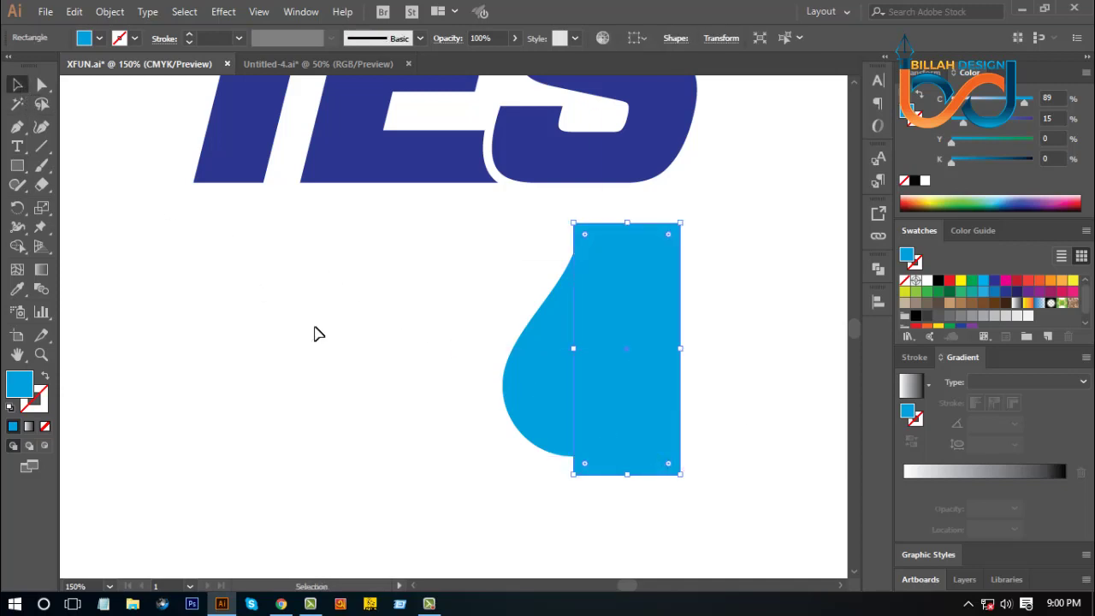
pyautogui.click(444, 315)
# Subtract the rectangle with Pathfinder Minus Front and move the remaining half drop left
pyautogui.moveTo(630, 376); pyautogui.dragTo(631, 376)
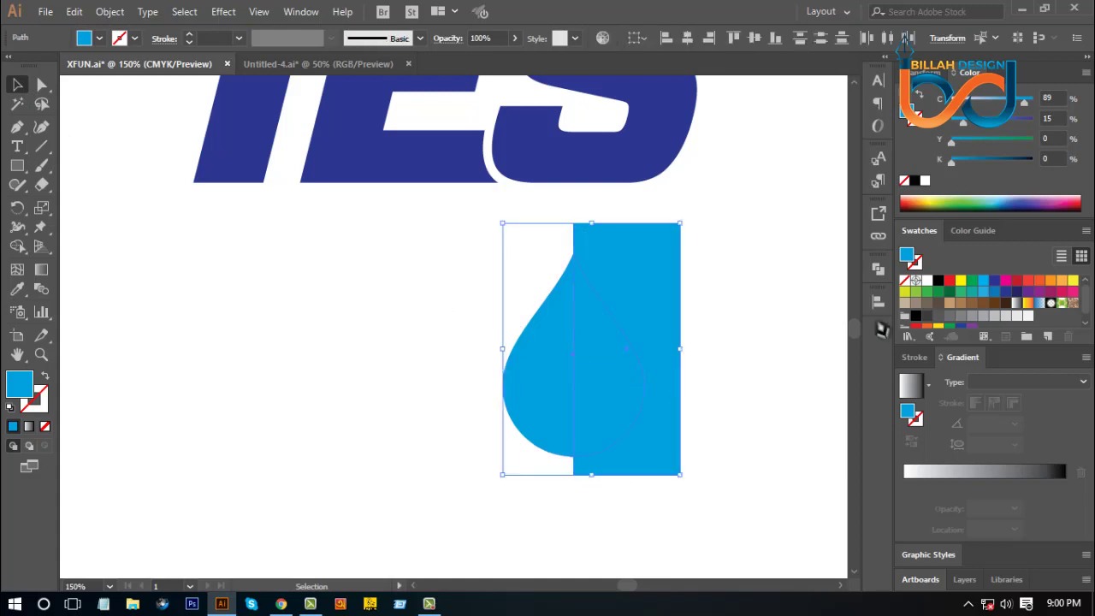
pyautogui.click(878, 269)
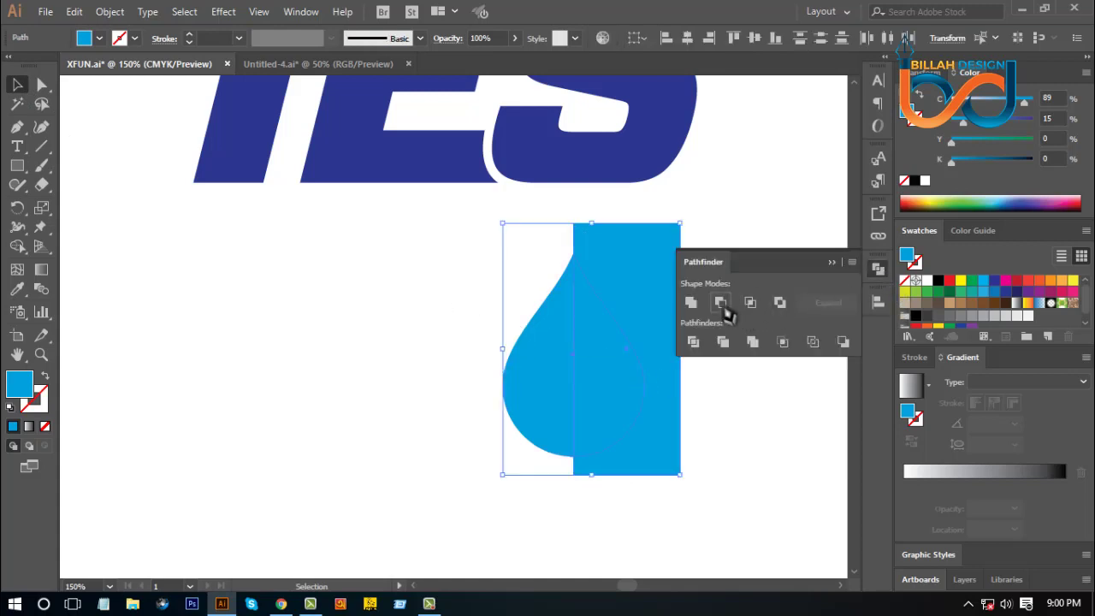
pyautogui.click(720, 302)
pyautogui.click(878, 270)
pyautogui.click(778, 327)
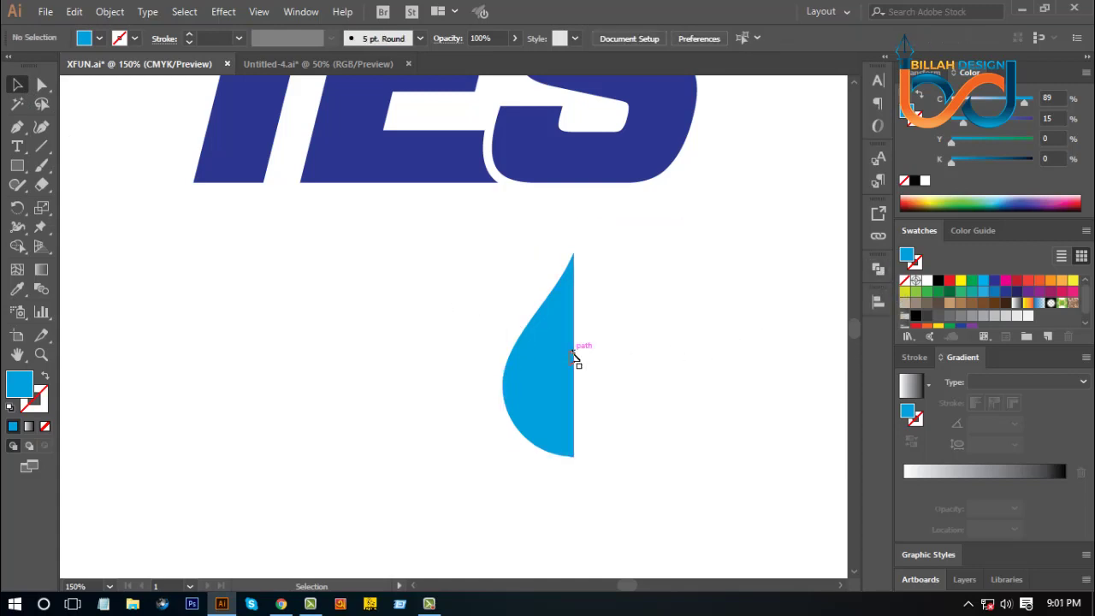
pyautogui.moveTo(574, 353); pyautogui.dragTo(509, 354)
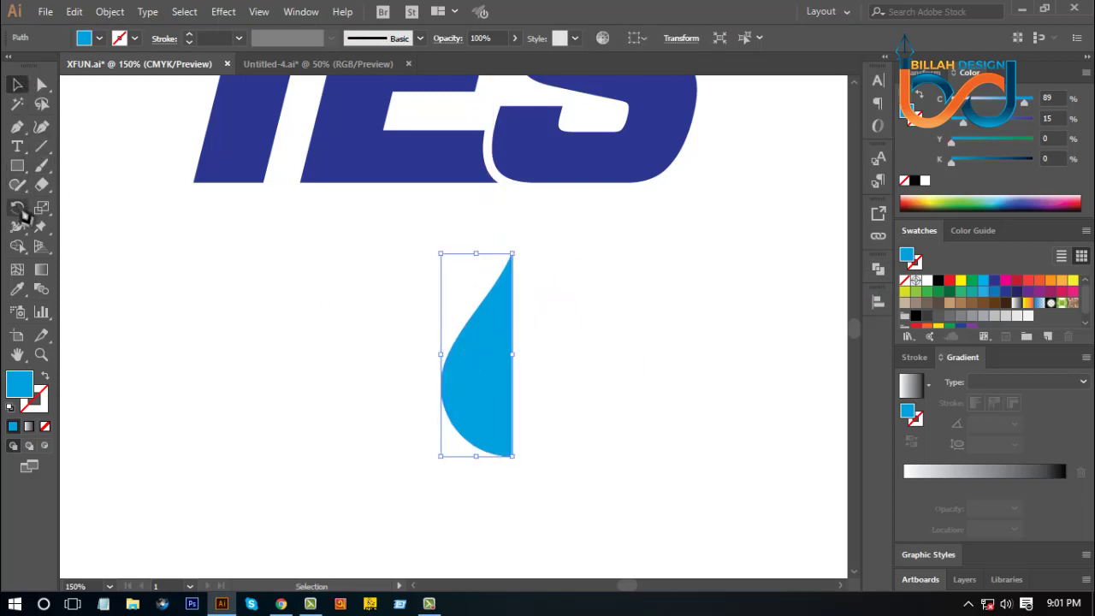
# Reflect a copy of the half drop across its straight vertical edge
pyautogui.moveTo(20, 210); pyautogui.dragTo(104, 237)
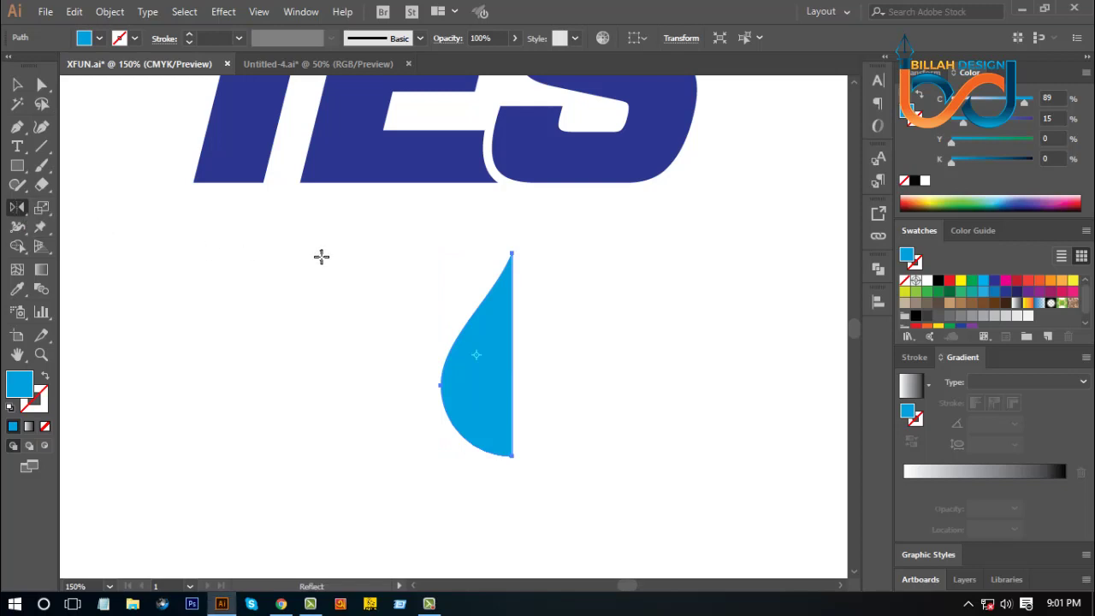
pyautogui.keyDown('alt'); pyautogui.click(511, 361); pyautogui.keyUp('alt')
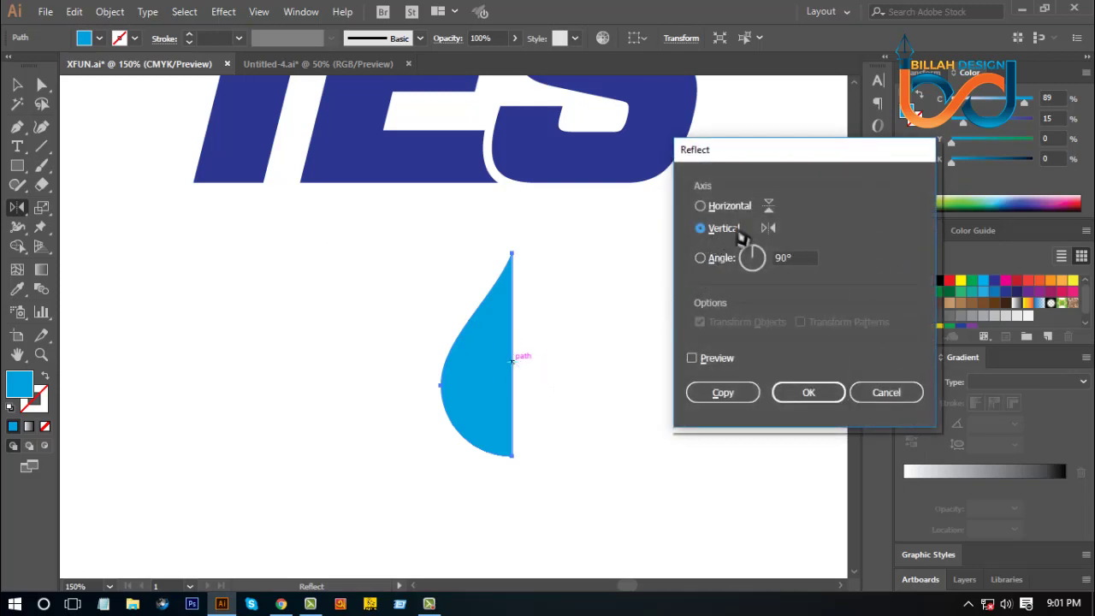
pyautogui.click(719, 394)
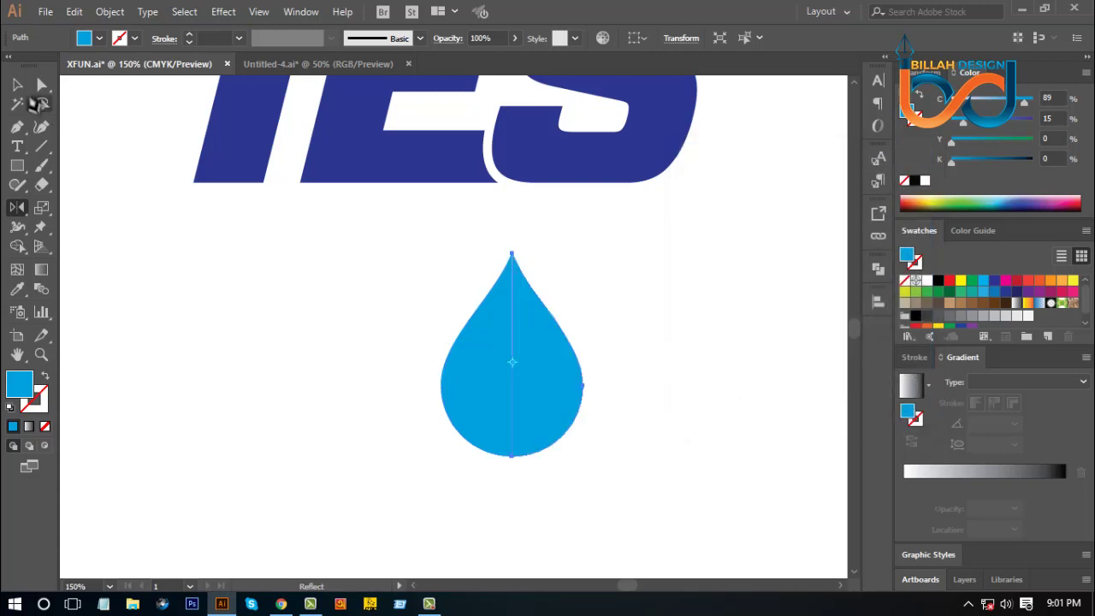
# Merge both drop halves into one shape with Pathfinder Unite
pyautogui.click(16, 84)
pyautogui.click(249, 375)
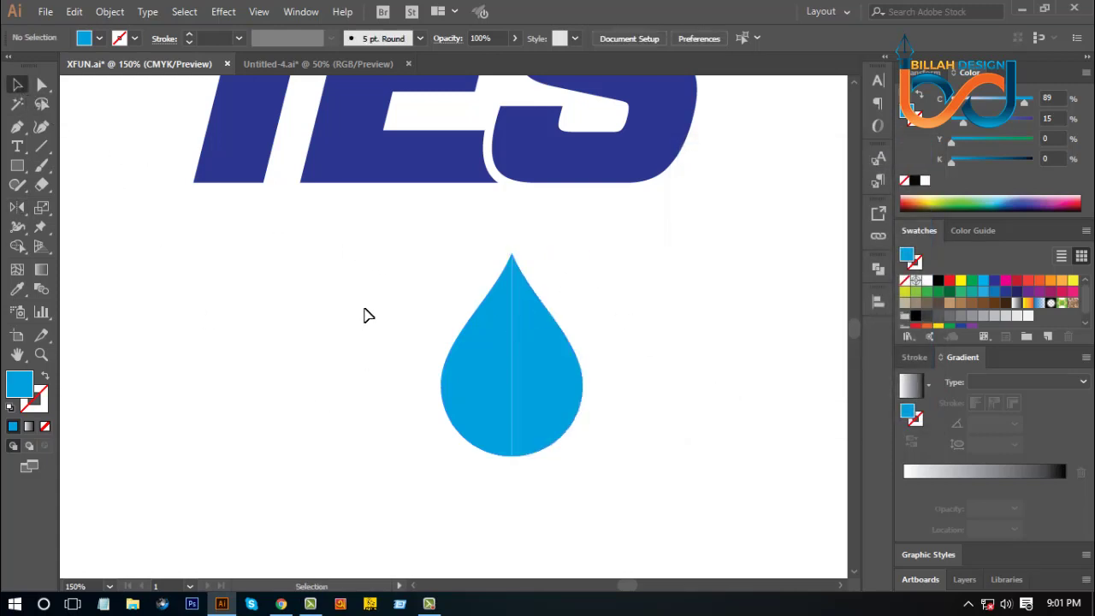
pyautogui.moveTo(364, 309); pyautogui.dragTo(580, 404)
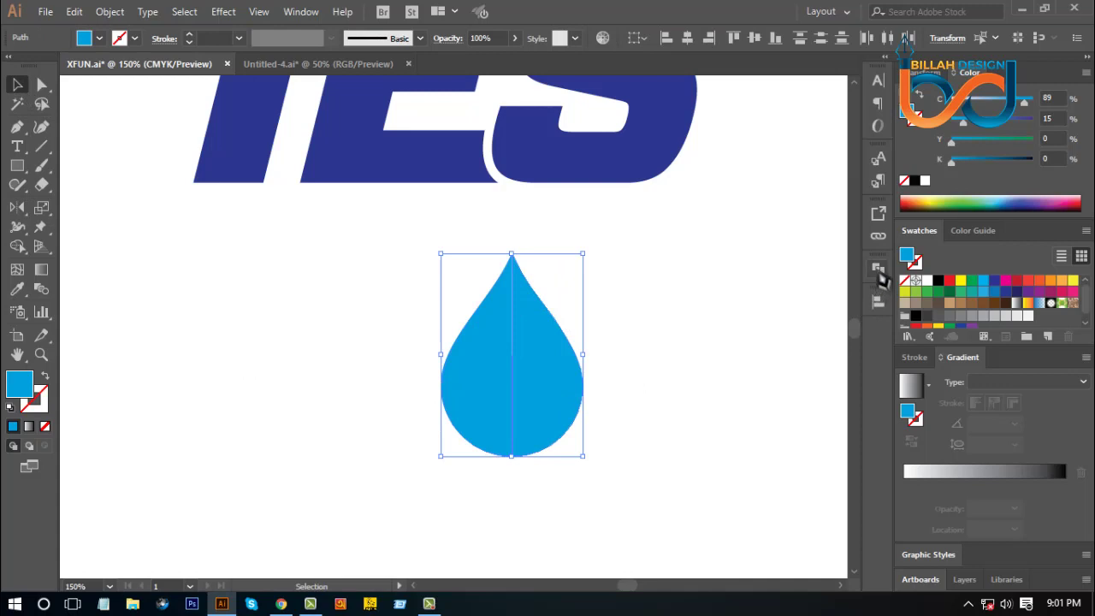
pyautogui.click(878, 269)
pyautogui.click(691, 303)
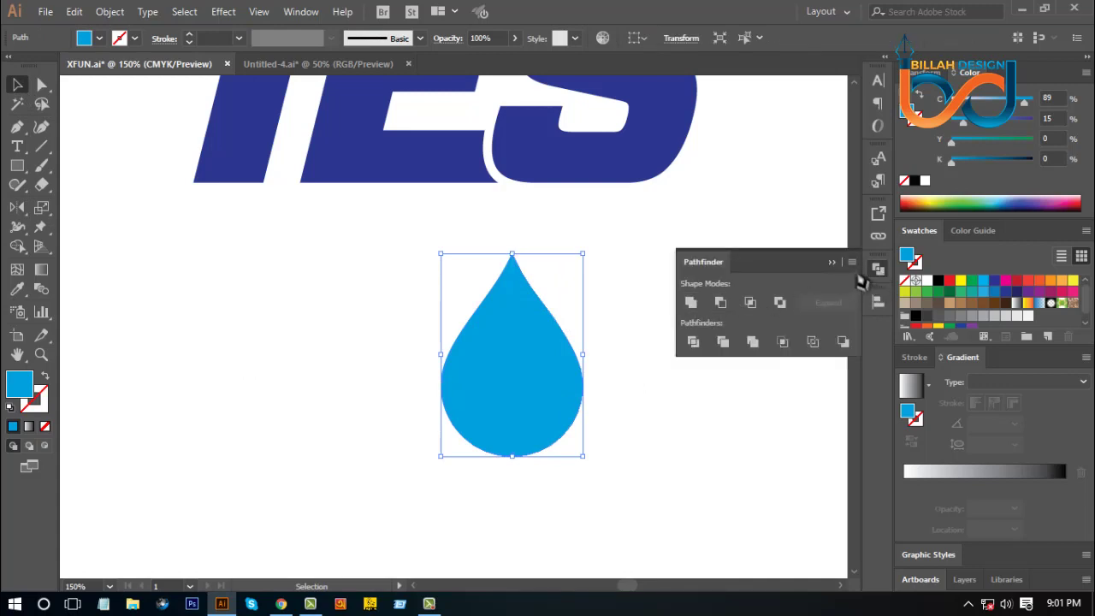
pyautogui.click(877, 270)
pyautogui.click(736, 340)
# Scale the drop slightly smaller by dragging its top handle down
pyautogui.click(533, 355)
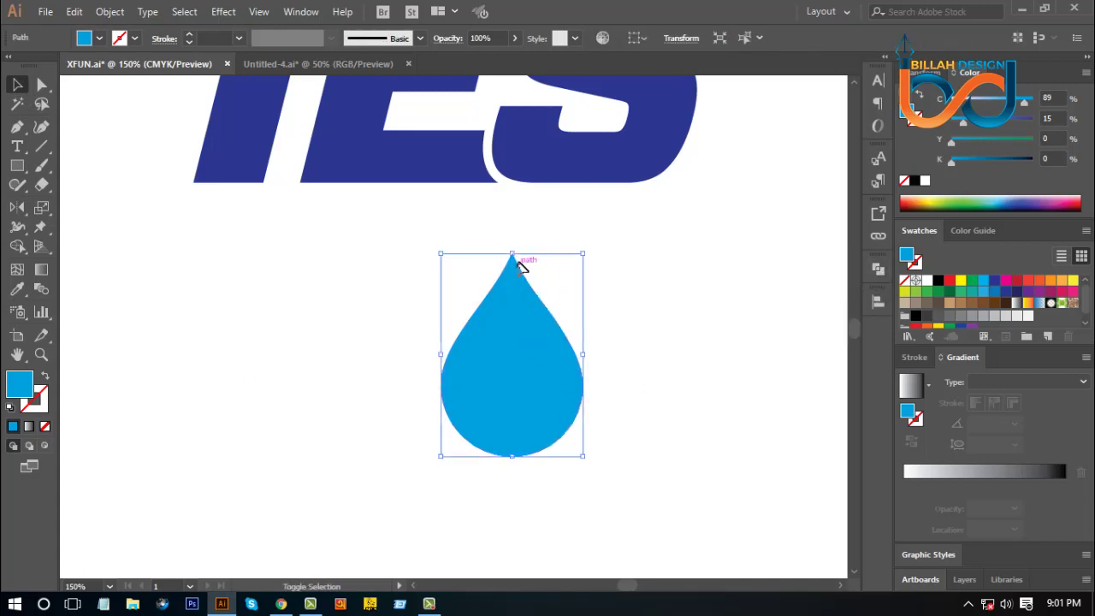
pyautogui.moveTo(511, 253); pyautogui.dragTo(511, 272)
pyautogui.click(663, 463)
pyautogui.scroll(-2, 659, 463)
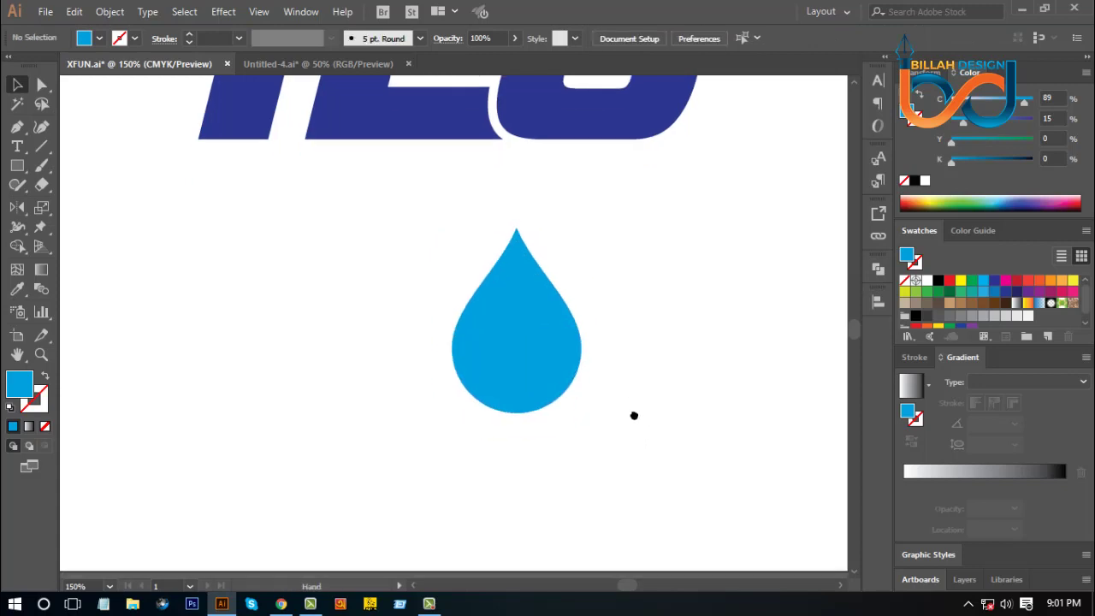
pyautogui.click(556, 397)
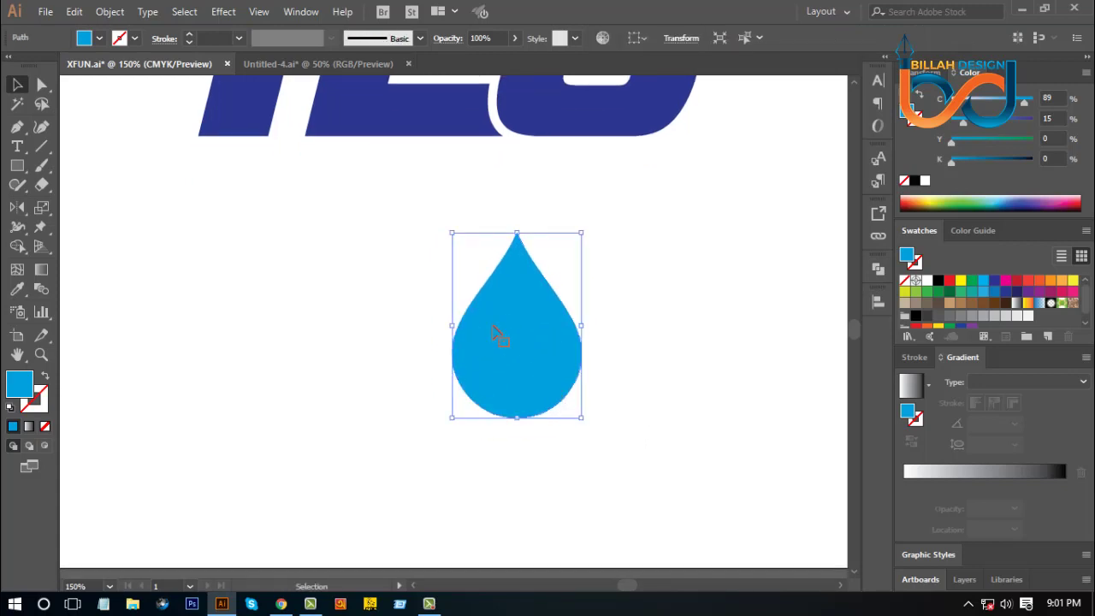
# Create a -7 pt Offset Path inside the drop and fill it white
pyautogui.click(110, 12)
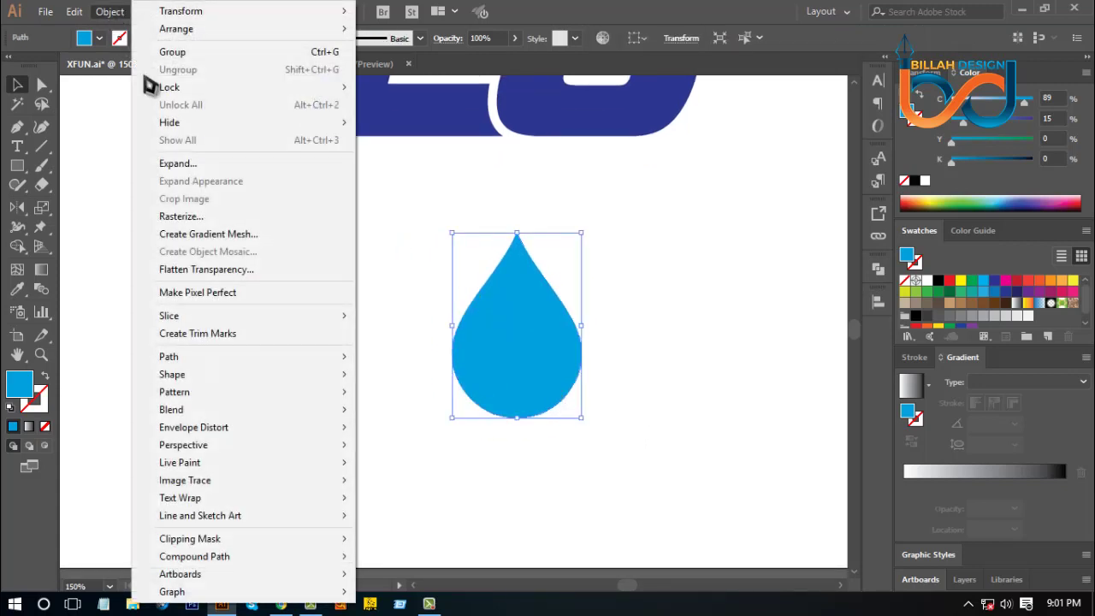
pyautogui.moveTo(208, 357)
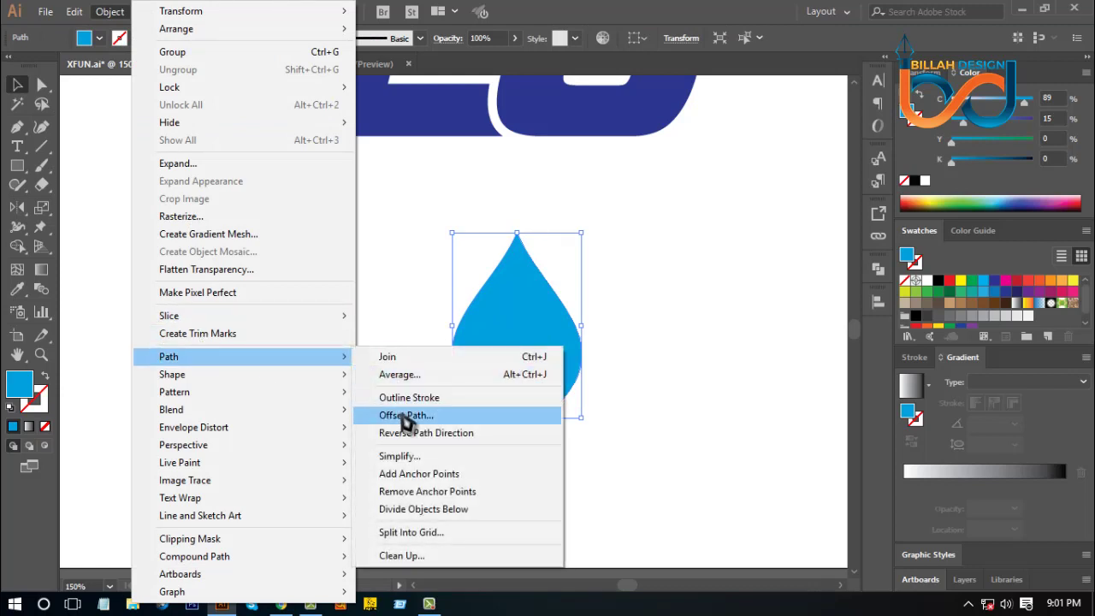
pyautogui.click(403, 415)
pyautogui.moveTo(826, 208); pyautogui.dragTo(786, 197)
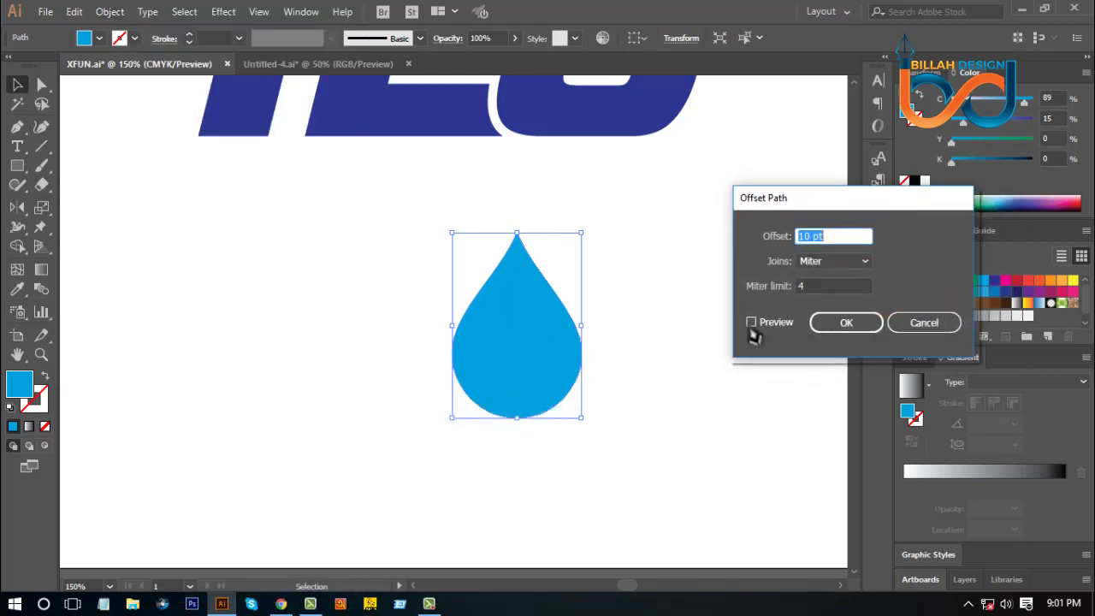
pyautogui.click(785, 318)
pyautogui.click(785, 318)
pyautogui.scroll(-12, 841, 237)
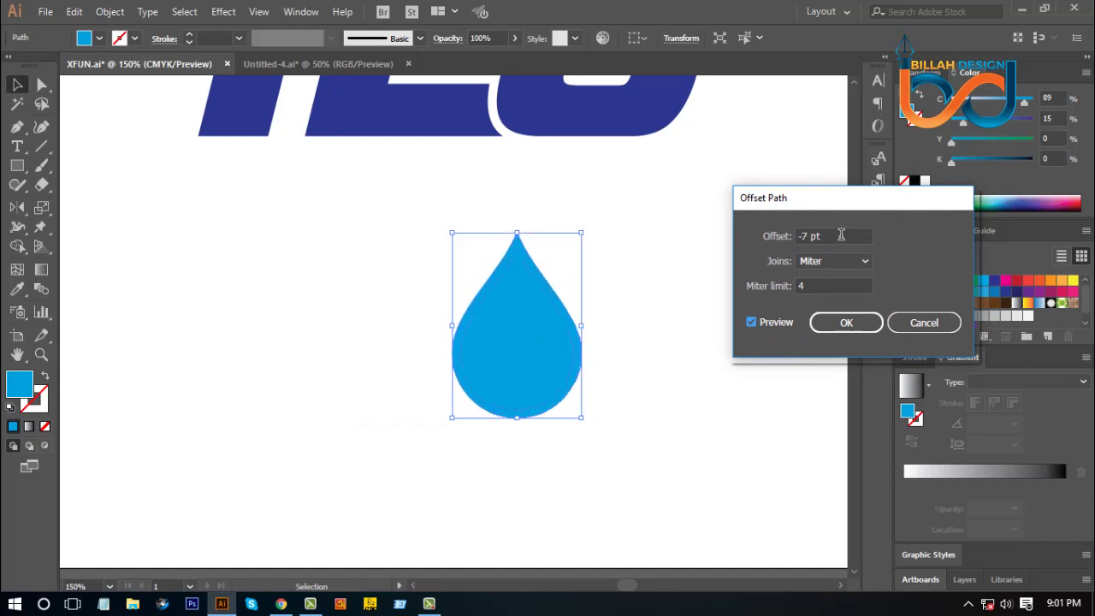
pyautogui.click(846, 323)
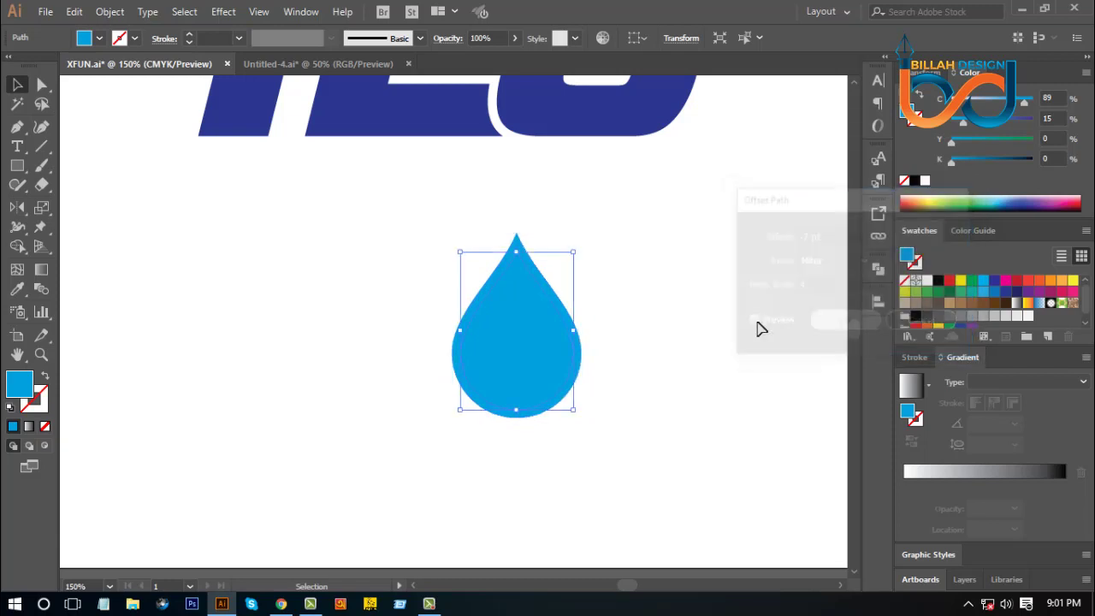
pyautogui.click(939, 281)
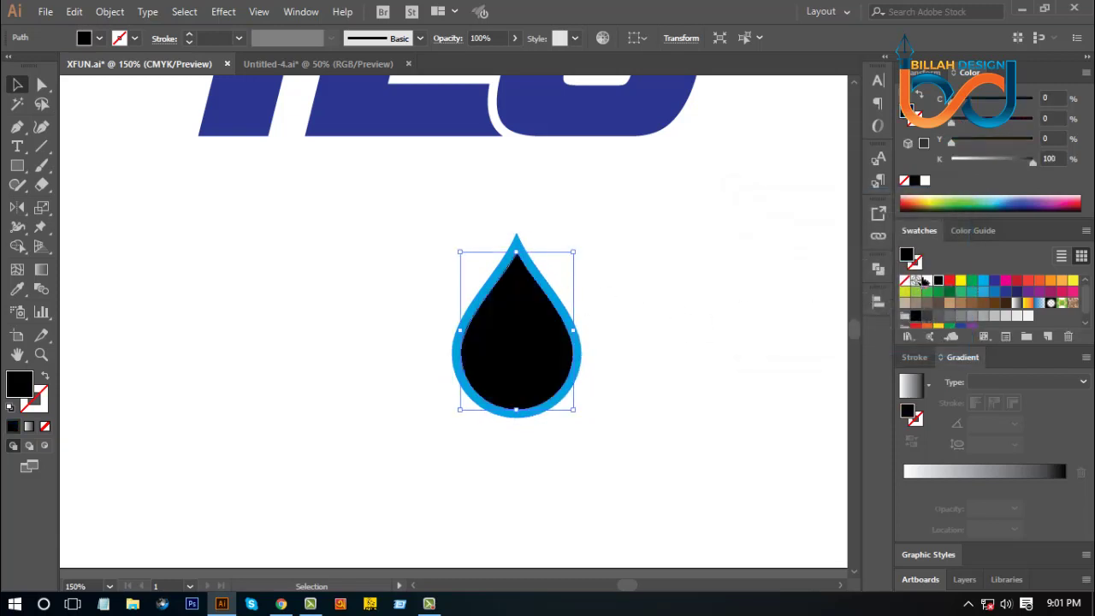
pyautogui.click(927, 280)
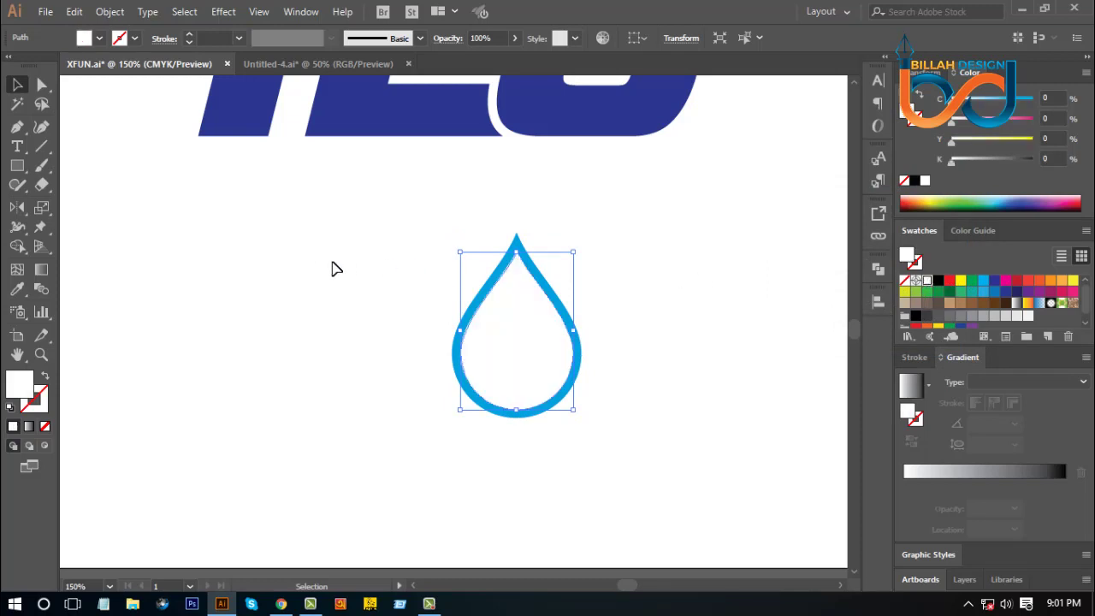
# Offset the white drop by -5 pt, fill the new inner drop cyan, and raise its tip
pyautogui.click(119, 14)
pyautogui.moveTo(207, 359)
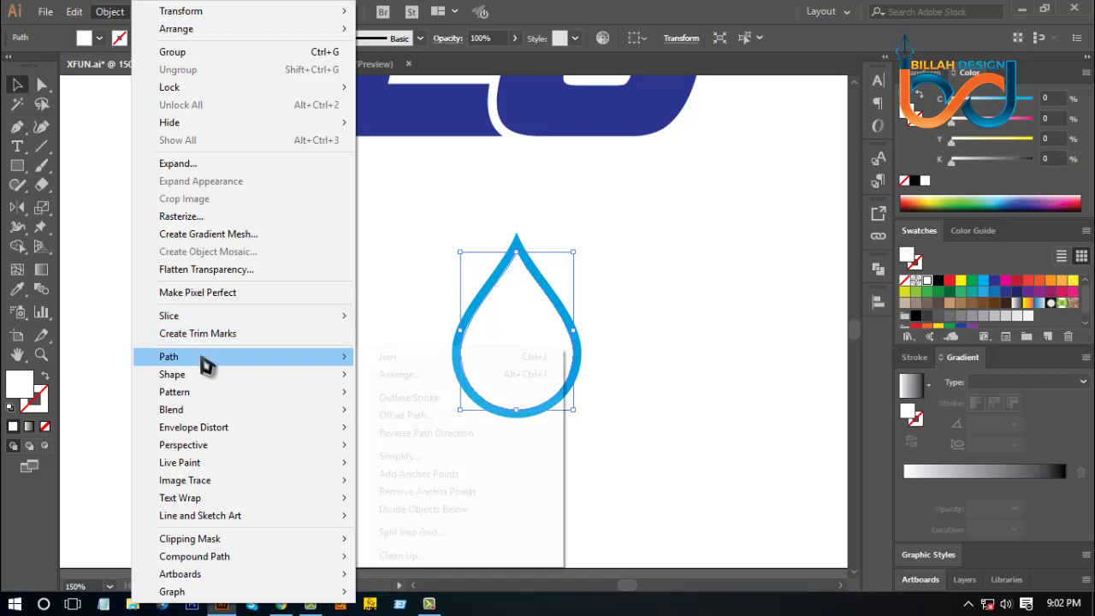
pyautogui.click(393, 415)
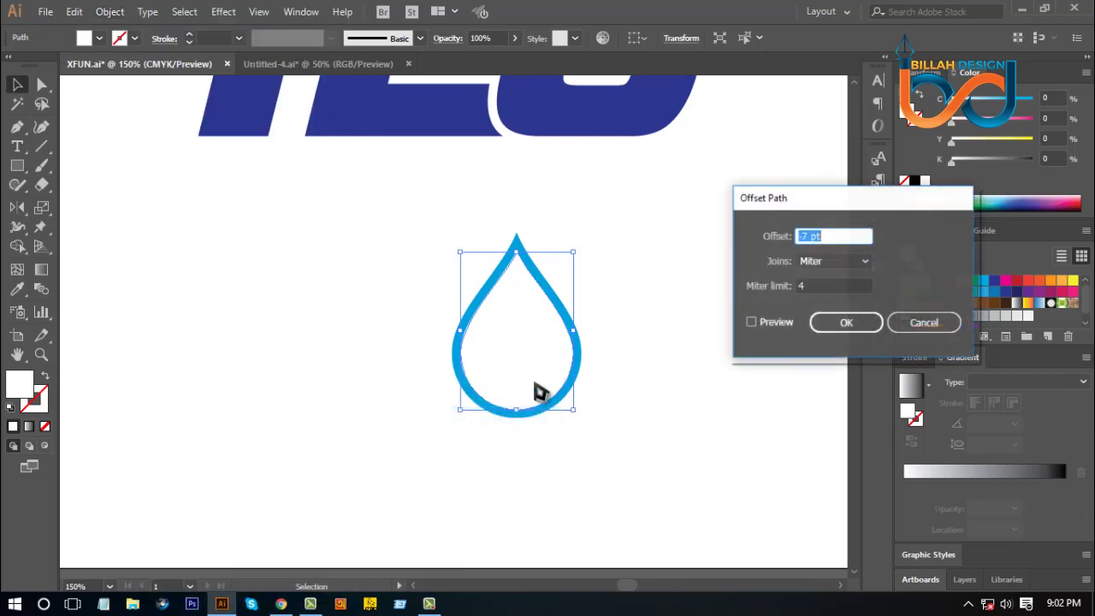
pyautogui.click(752, 322)
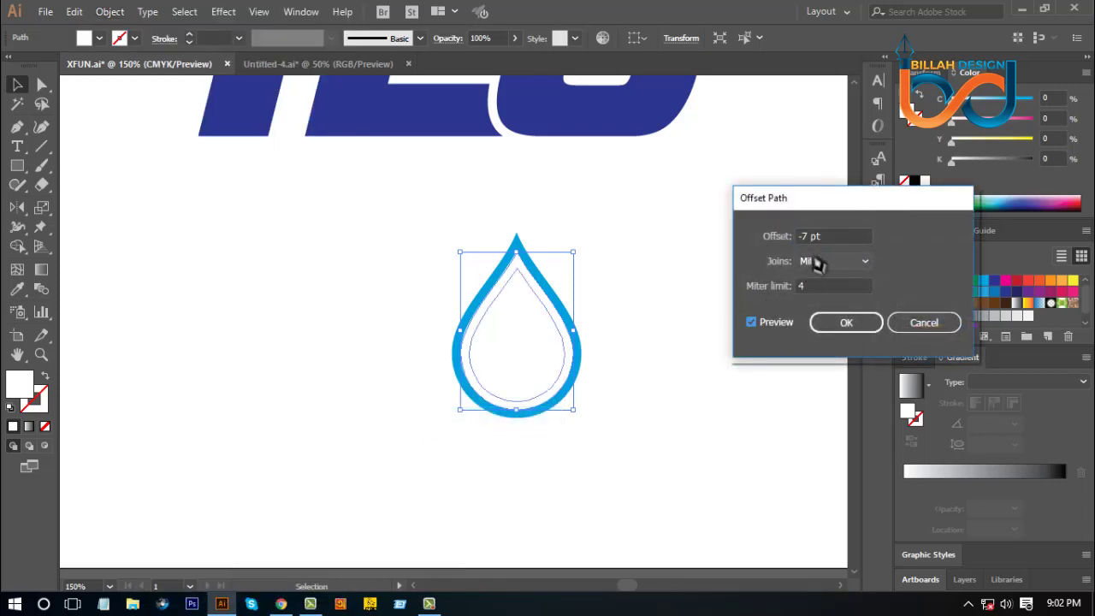
pyautogui.scroll(1, 819, 236)
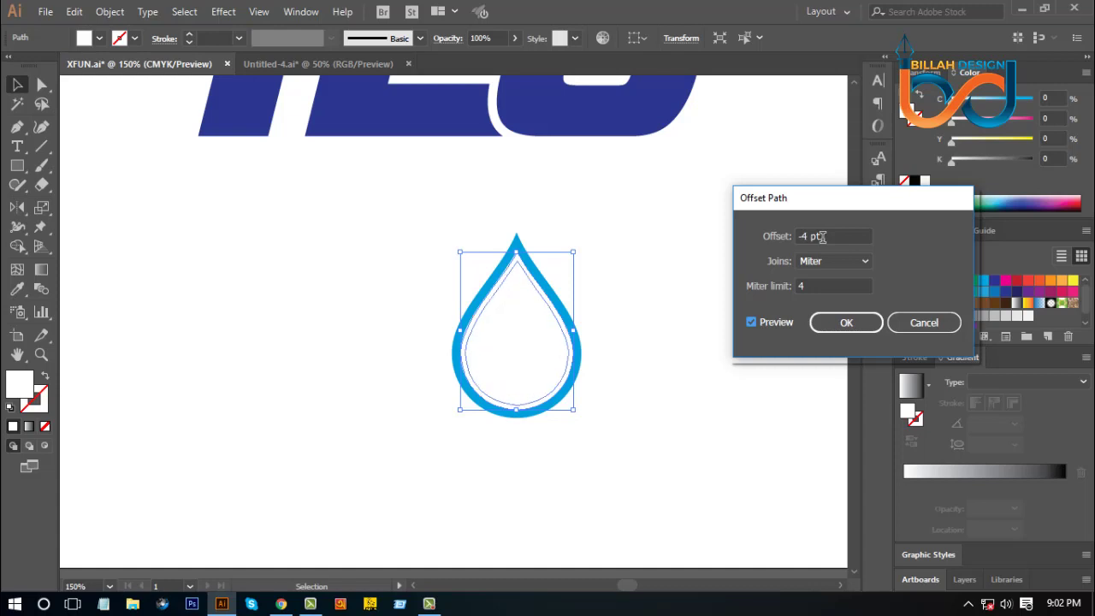
pyautogui.scroll(1, 819, 237)
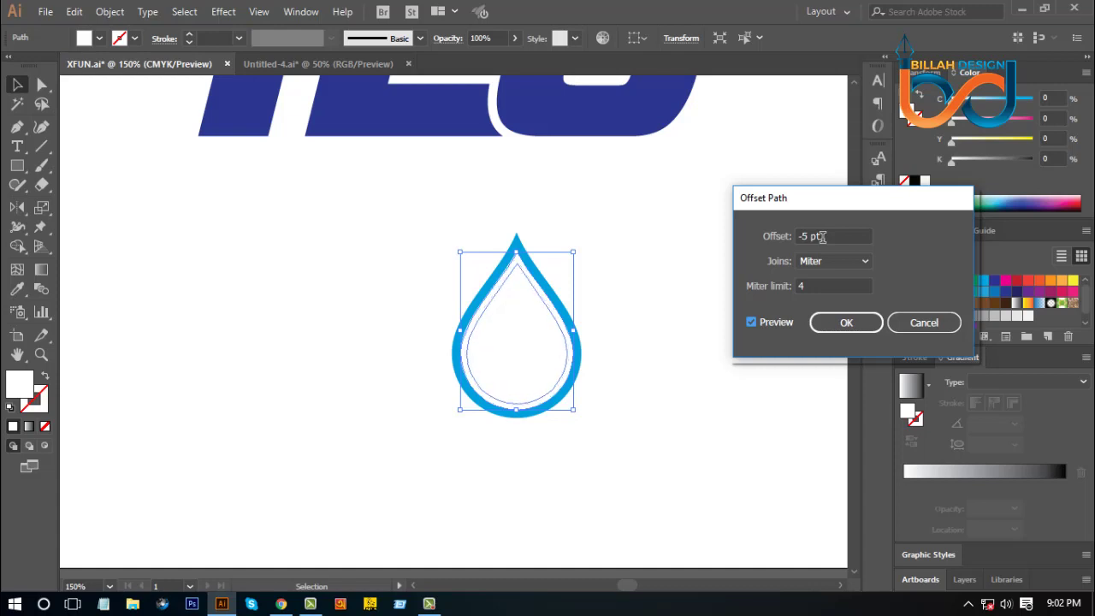
pyautogui.click(851, 328)
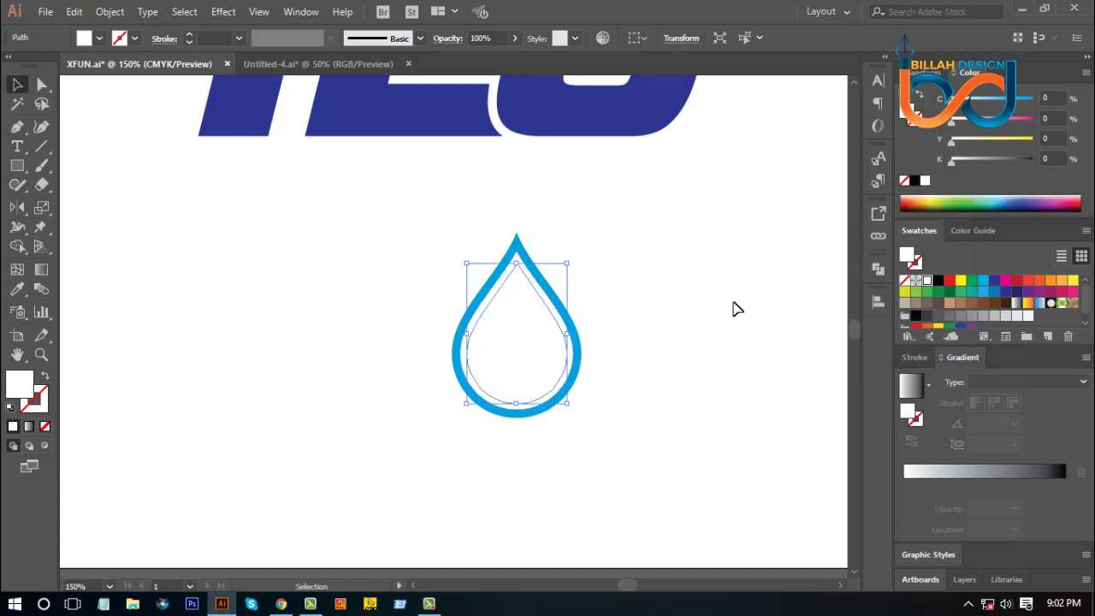
pyautogui.click(982, 281)
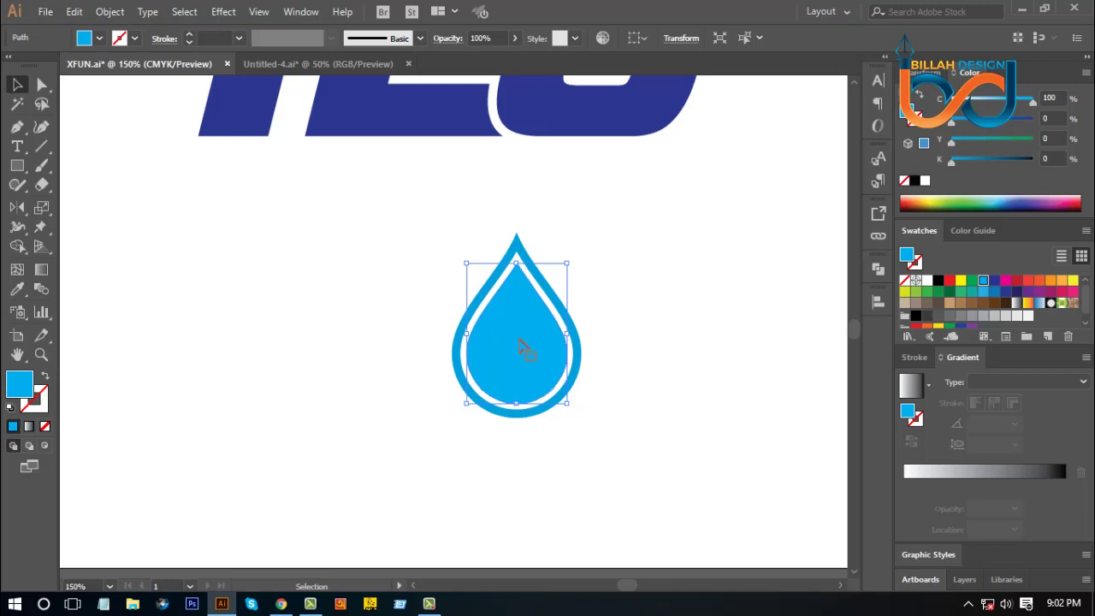
pyautogui.click(519, 263)
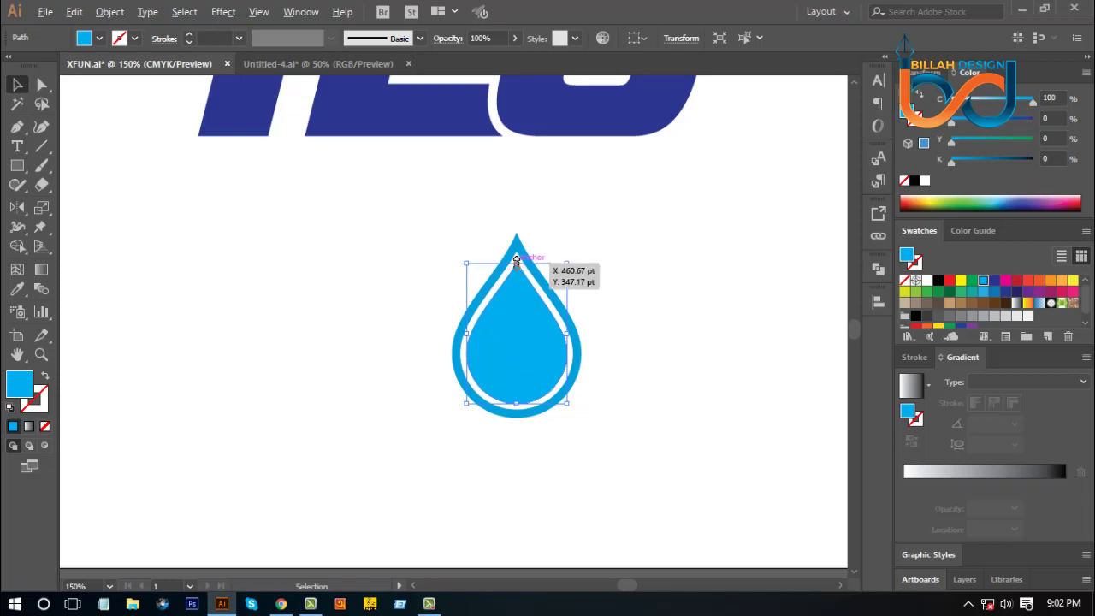
pyautogui.moveTo(515, 260); pyautogui.dragTo(516, 249)
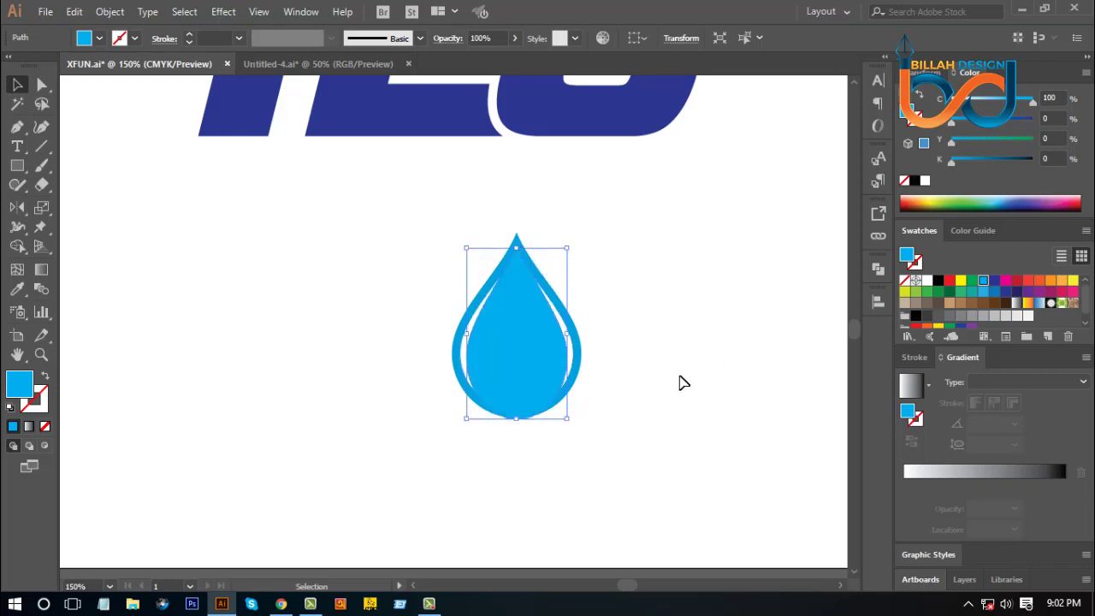
# Combine the inner and outer drops with Pathfinder, trimming the white gap to side slivers
pyautogui.hotkey('ctrl', '=')
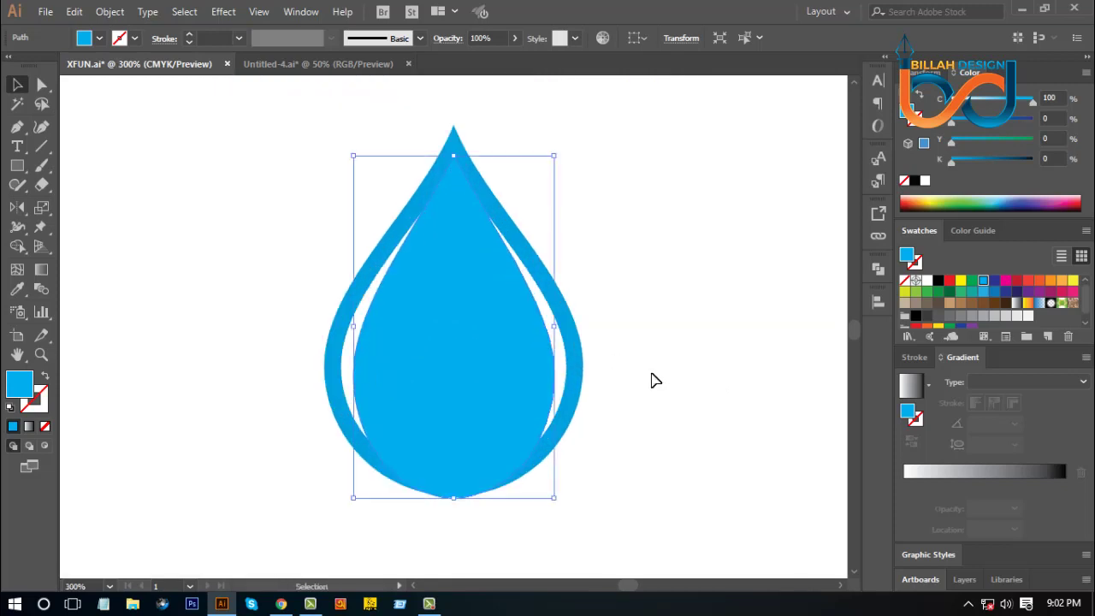
pyautogui.moveTo(447, 303); pyautogui.dragTo(491, 303)
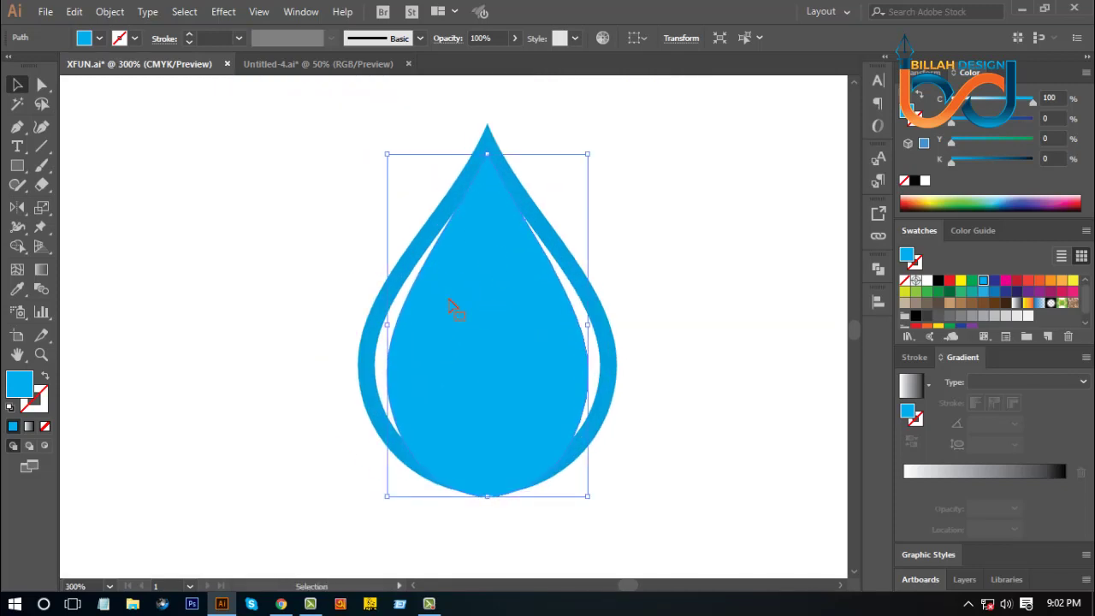
pyautogui.keyDown('shift'); pyautogui.click(404, 300); pyautogui.keyUp('shift')
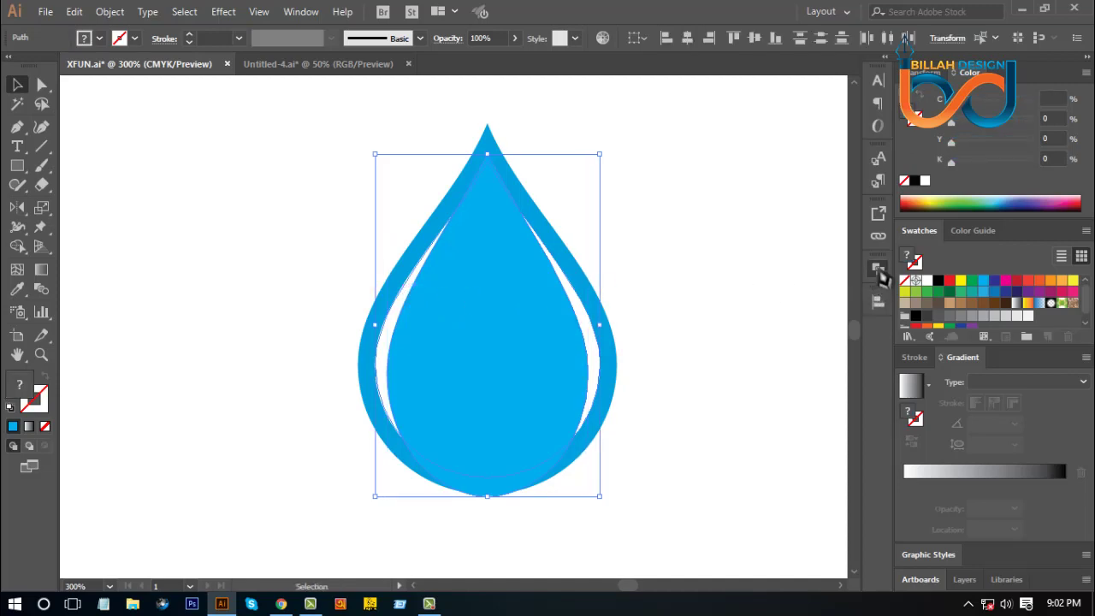
pyautogui.click(878, 269)
pyautogui.click(723, 305)
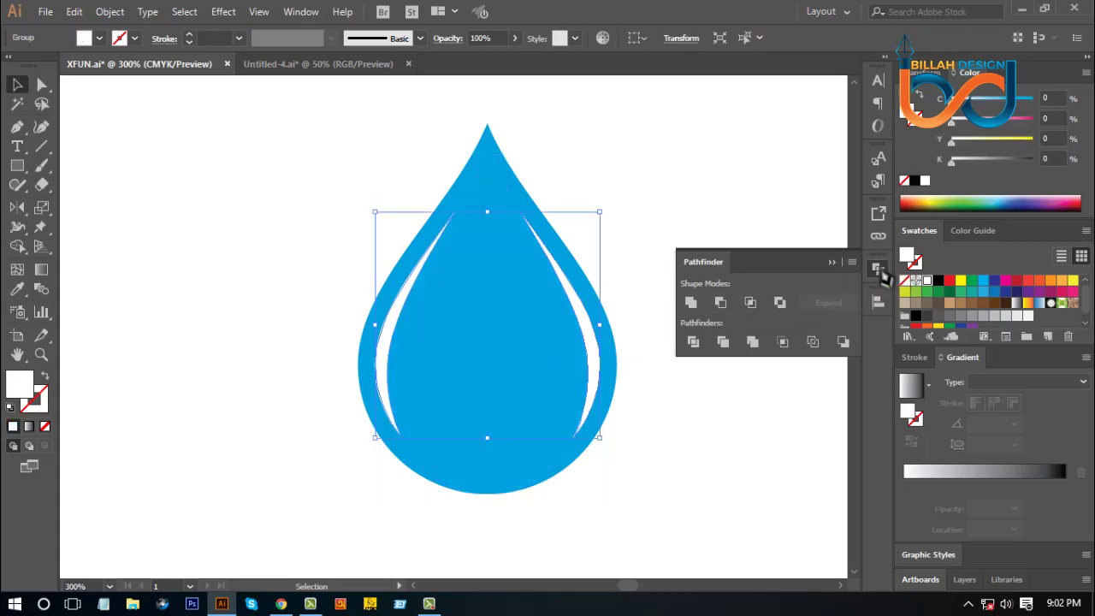
pyautogui.click(701, 319)
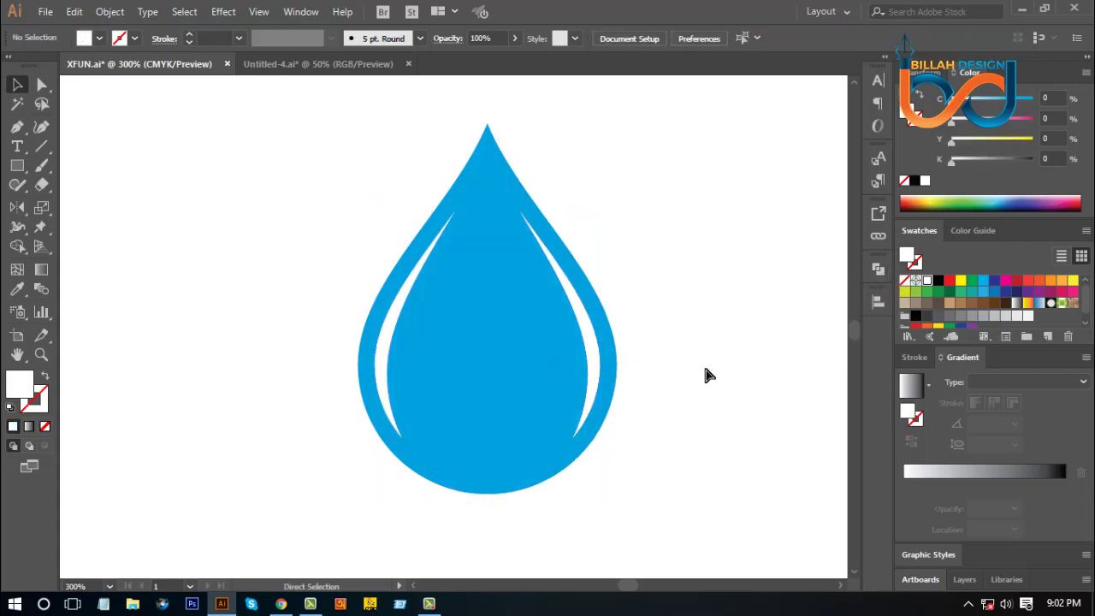
# Select all the drop's parts and group them with Ctrl+G
pyautogui.hotkey('ctrl', '0')
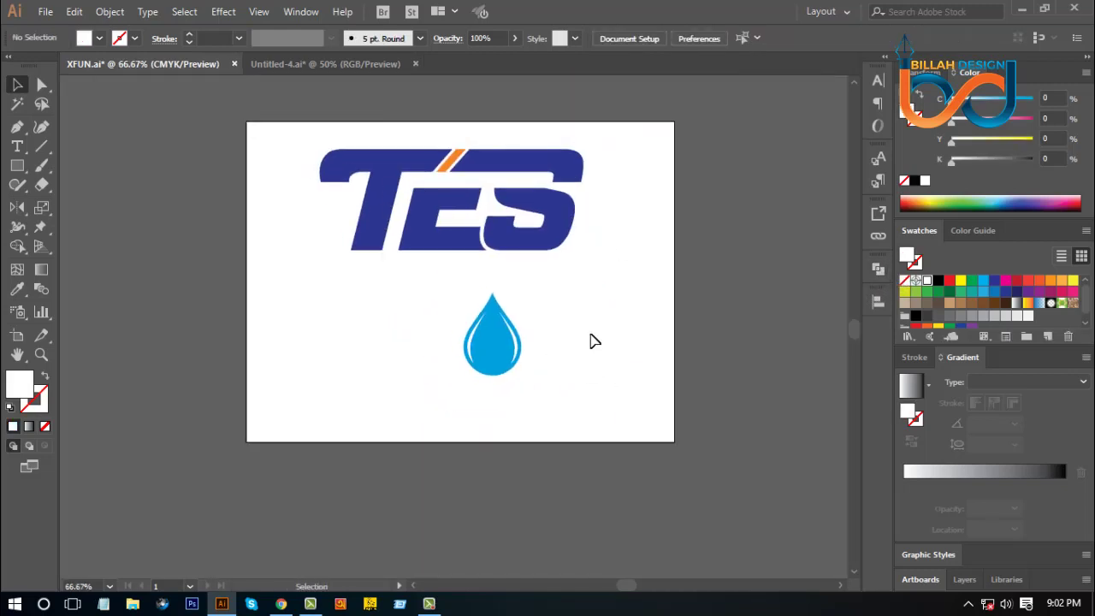
pyautogui.moveTo(611, 319); pyautogui.dragTo(432, 386)
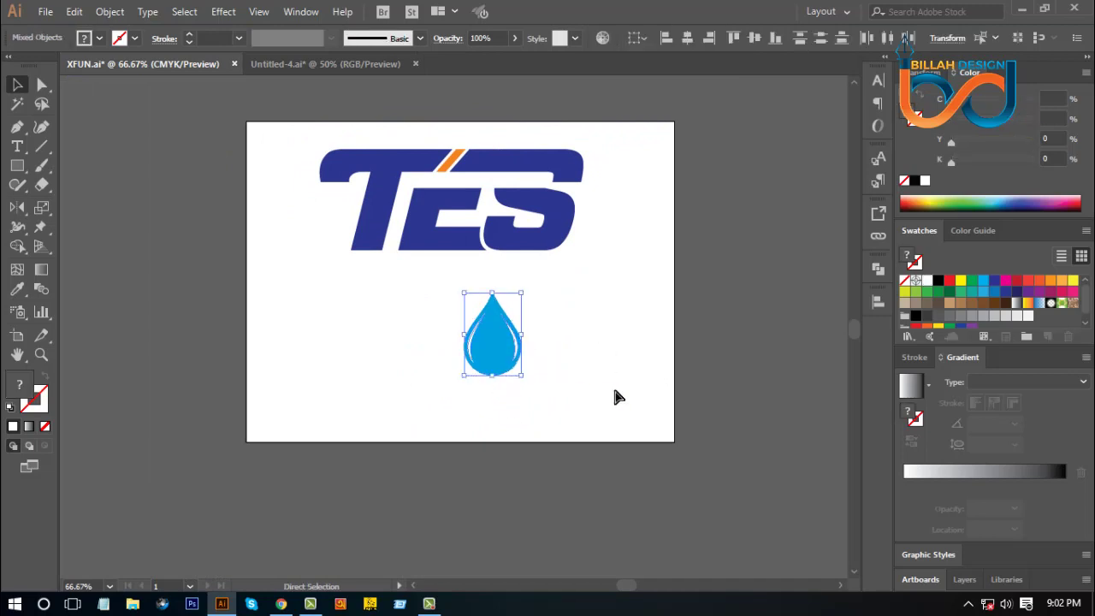
pyautogui.hotkey('ctrl', 'g')
# Lower the TES logo on the artboard and place the water drop right beneath the S
pyautogui.click(622, 398)
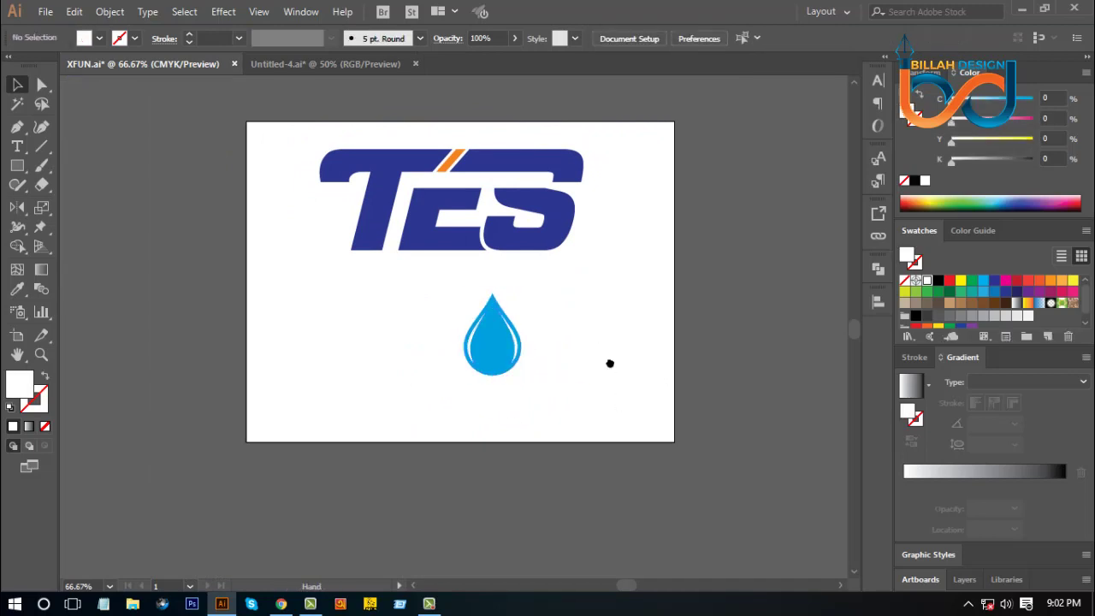
pyautogui.hotkey('ctrl', '0')
pyautogui.moveTo(517, 392); pyautogui.dragTo(373, 421)
pyautogui.click(515, 405)
pyautogui.click(506, 277)
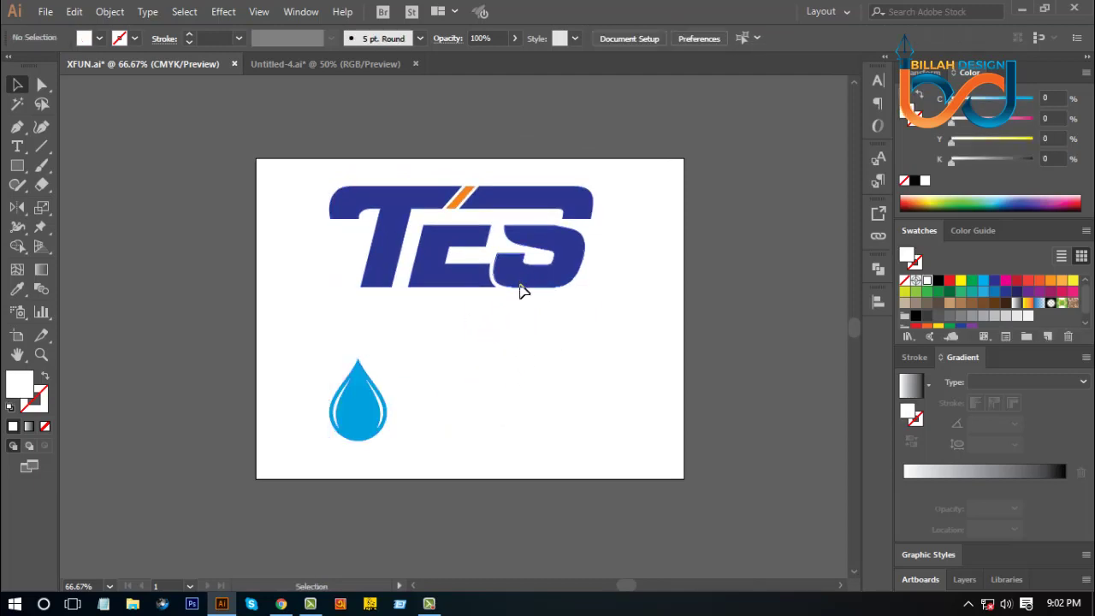
pyautogui.moveTo(520, 289); pyautogui.dragTo(524, 327)
pyautogui.click(579, 405)
pyautogui.moveTo(363, 403); pyautogui.dragTo(658, 283)
pyautogui.click(593, 428)
# Scale the water drop down proportionally and nudge it against the S's lower right curve
pyautogui.hotkey('ctrl', '+')
pyautogui.hscroll(1, 670, 391)
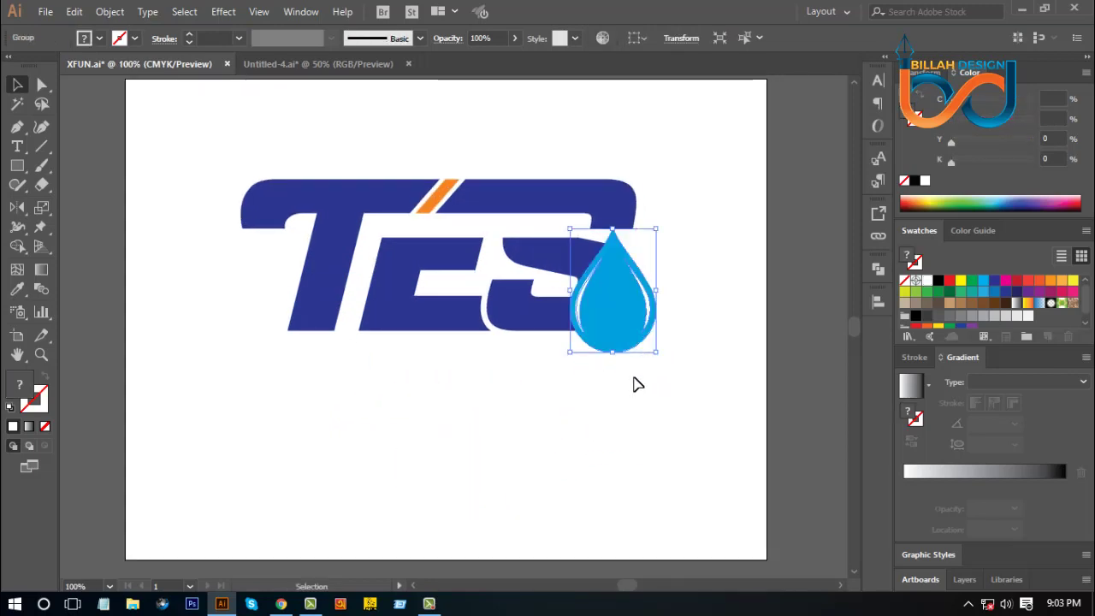
pyautogui.moveTo(612, 353); pyautogui.dragTo(633, 293)
pyautogui.click(699, 374)
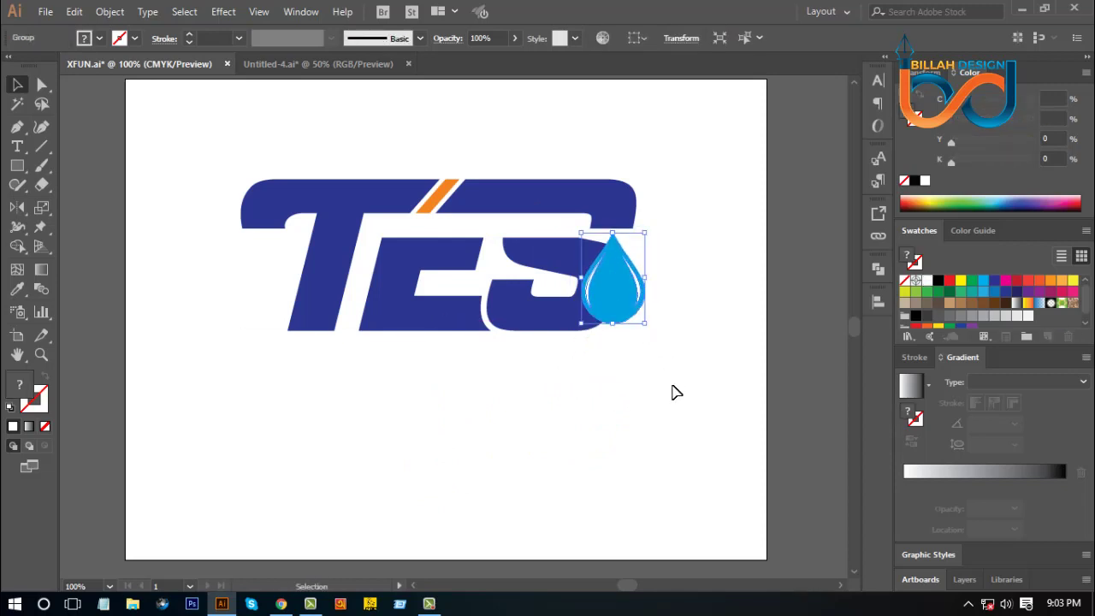
pyautogui.click(671, 391)
pyautogui.hotkey('ctrl', '+')
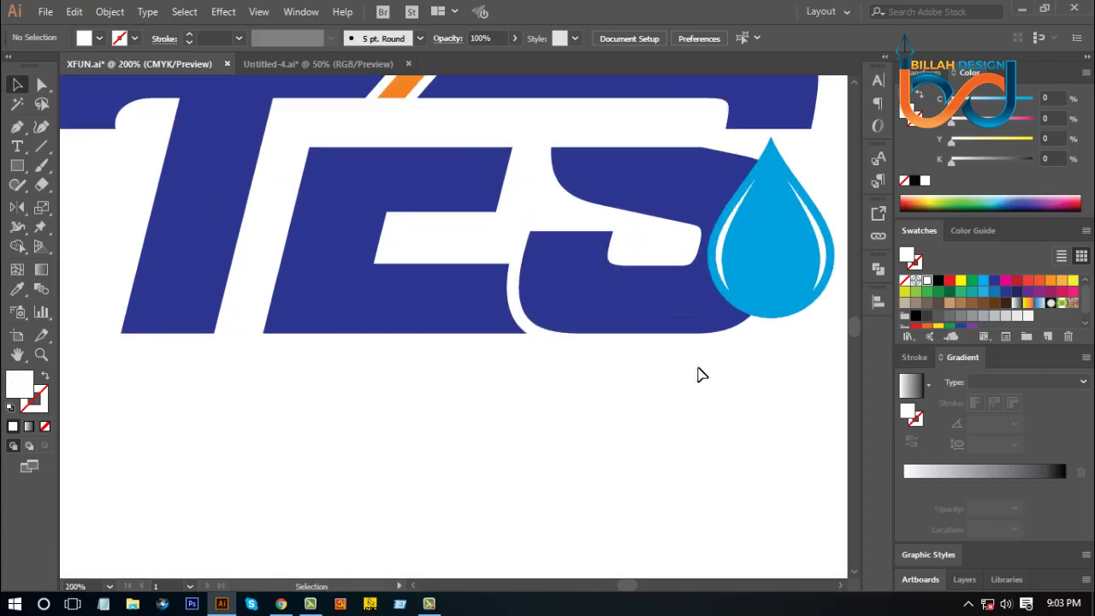
pyautogui.scroll(3, 690, 342)
pyautogui.hscroll(3, 690, 342)
pyautogui.moveTo(625, 377); pyautogui.dragTo(624, 399)
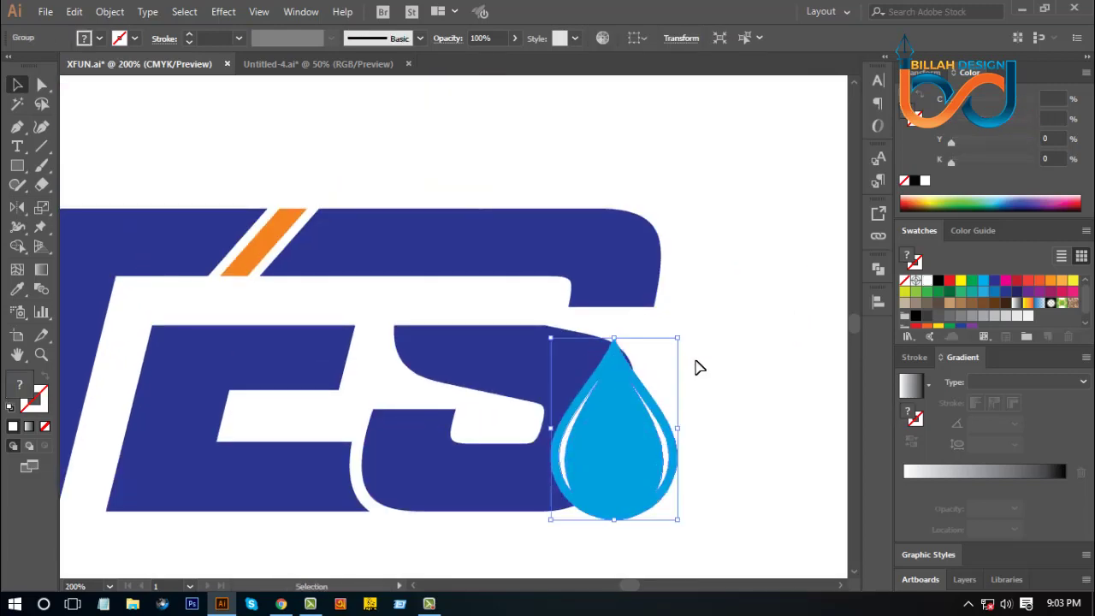
pyautogui.click(694, 367)
pyautogui.click(19, 169)
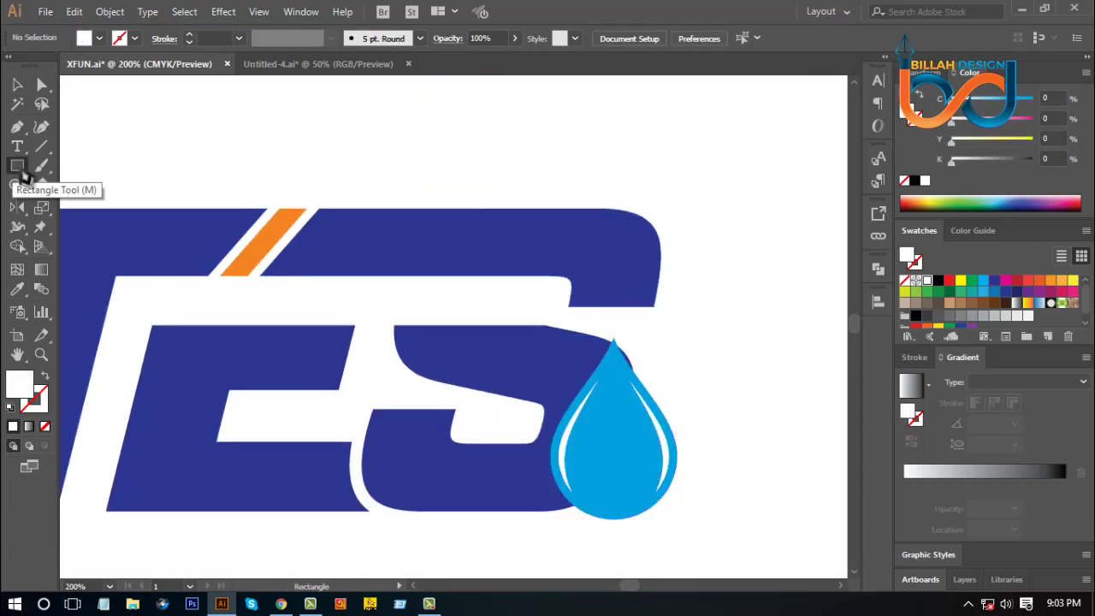
# Draw a thin bar under the top end of the S and fill it with the logo's navy
pyautogui.hotkey('ctrl', '+')
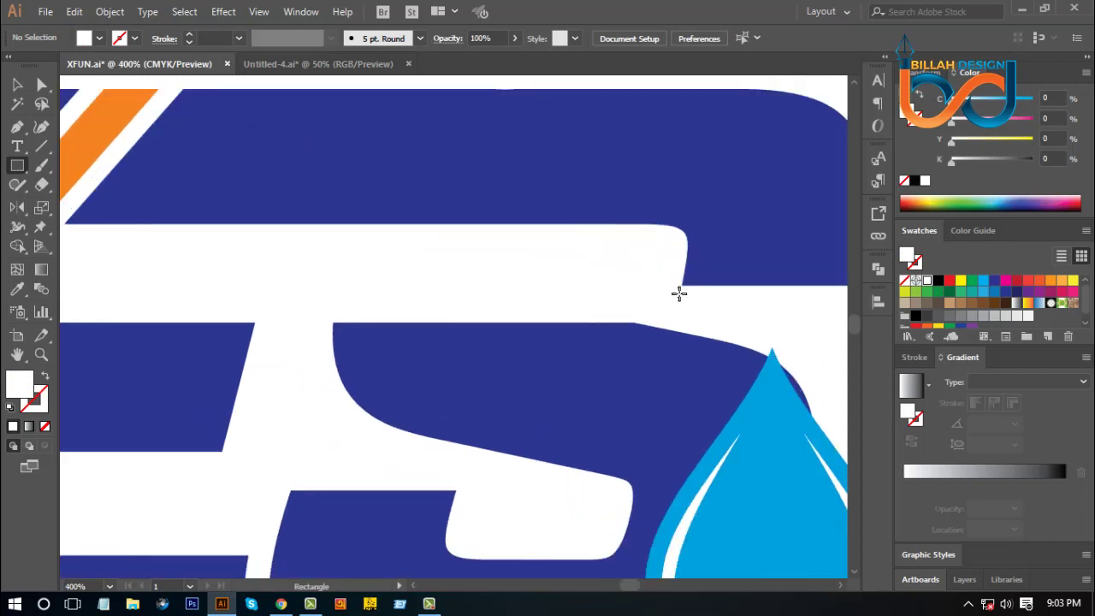
pyautogui.moveTo(724, 296); pyautogui.dragTo(599, 294)
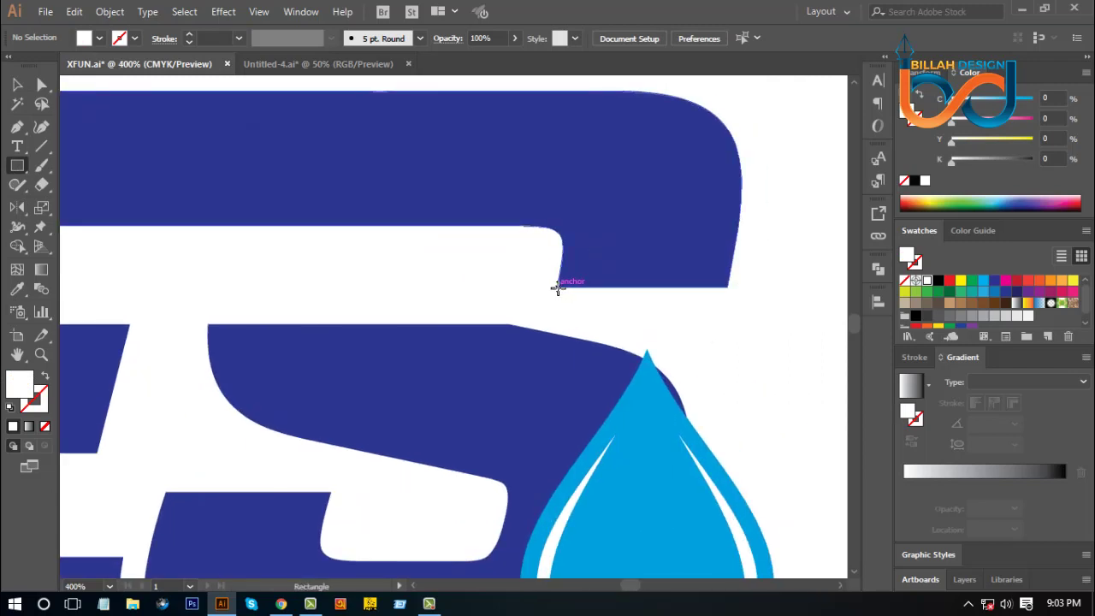
pyautogui.moveTo(557, 287); pyautogui.dragTo(728, 258)
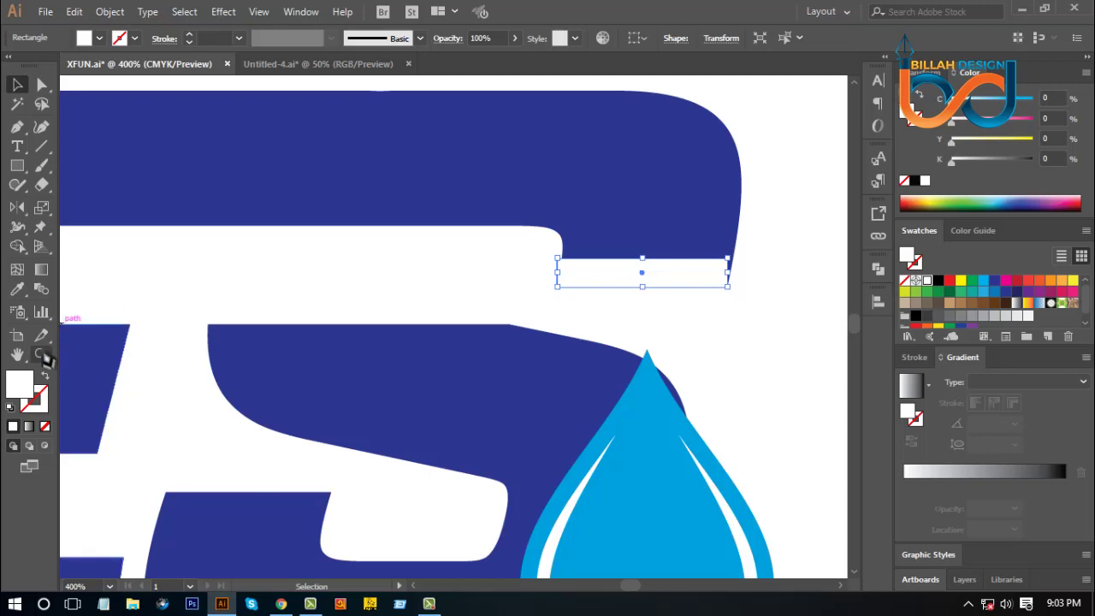
pyautogui.click(17, 289)
pyautogui.click(283, 168)
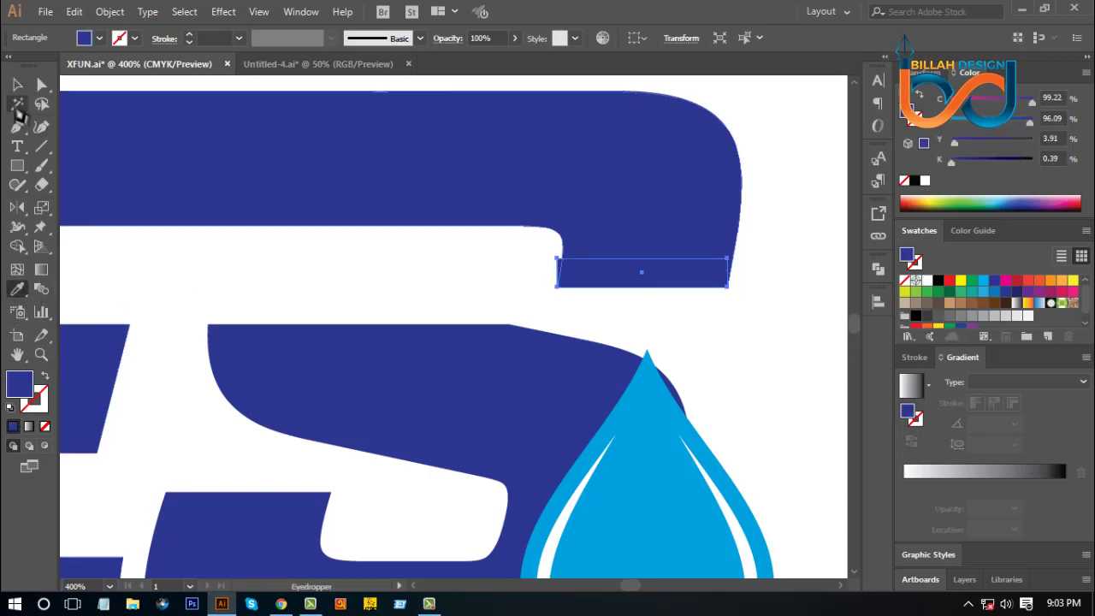
# Widen the navy bar and round its ends with the corner widgets
pyautogui.click(17, 84)
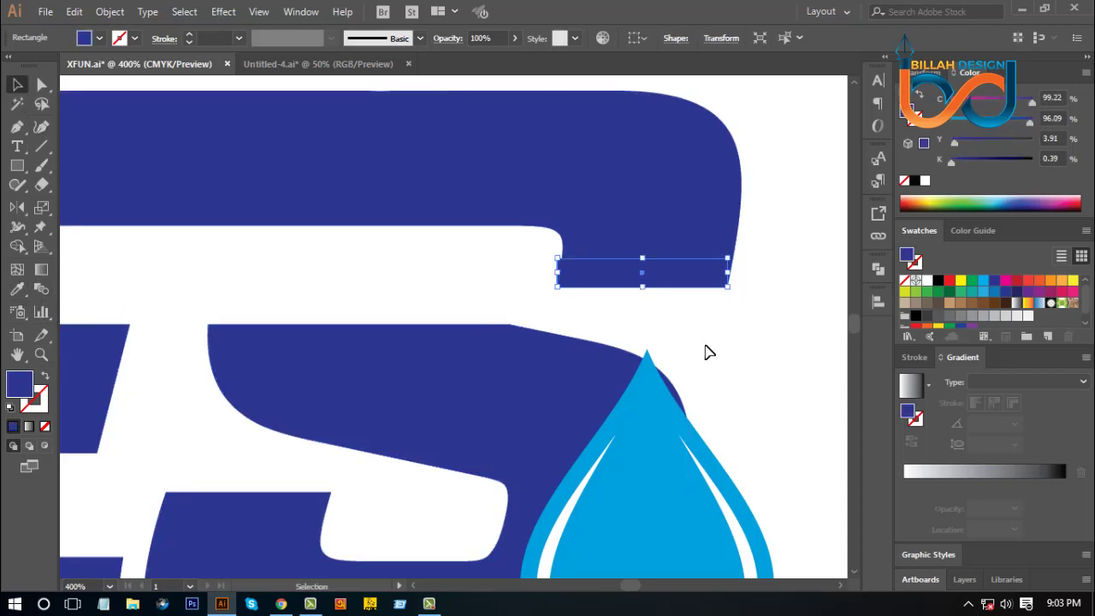
pyautogui.moveTo(728, 272); pyautogui.dragTo(751, 273)
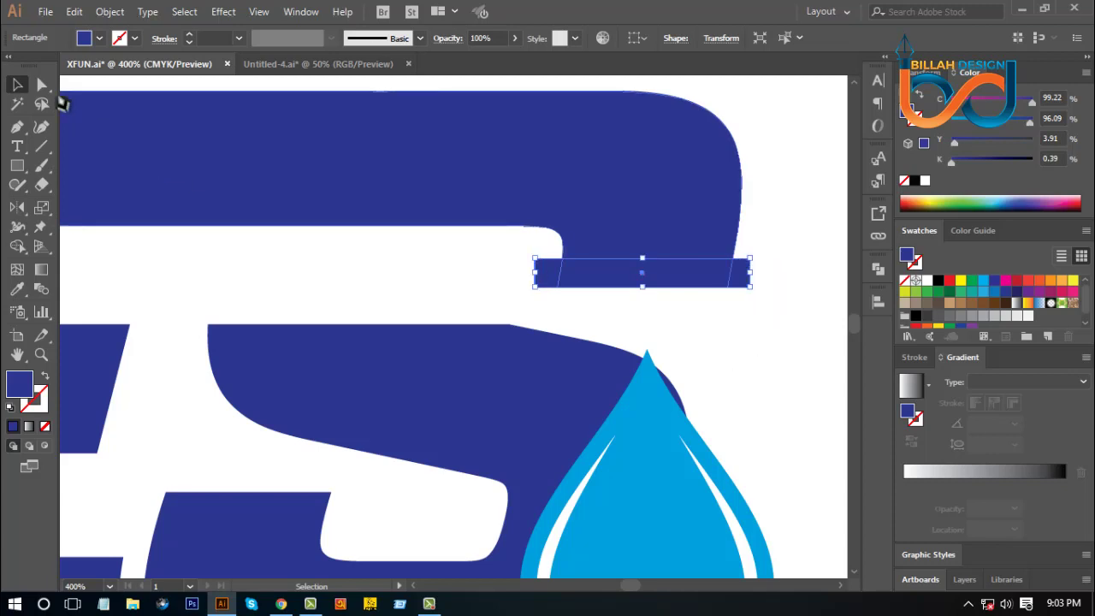
pyautogui.click(42, 84)
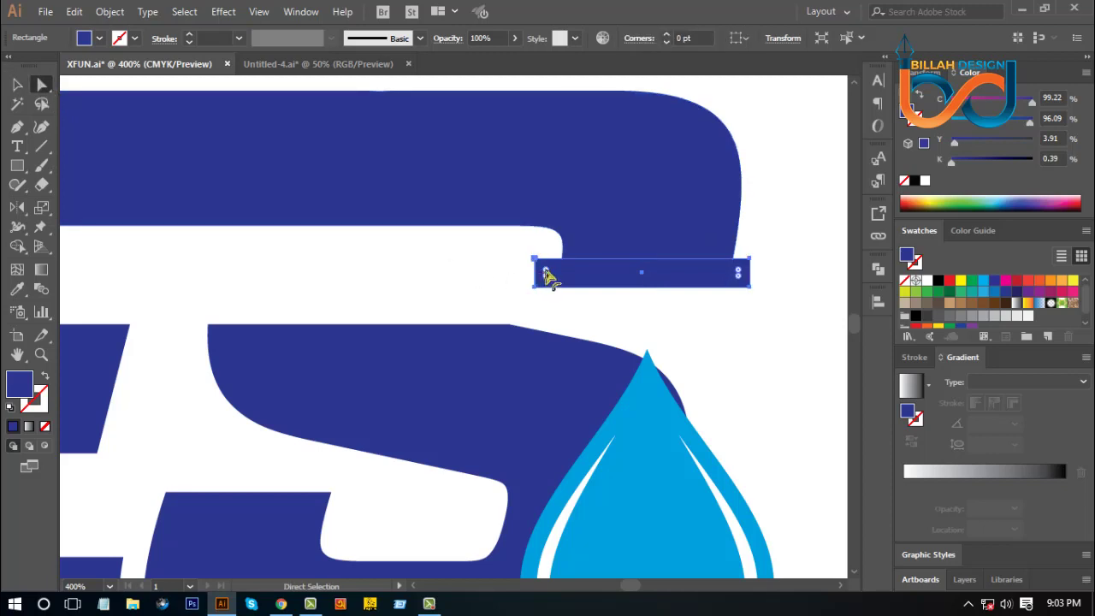
pyautogui.moveTo(547, 276); pyautogui.dragTo(557, 282)
pyautogui.click(759, 379)
pyautogui.hotkey('ctrl', '-')
pyautogui.hotkey('ctrl', '-')
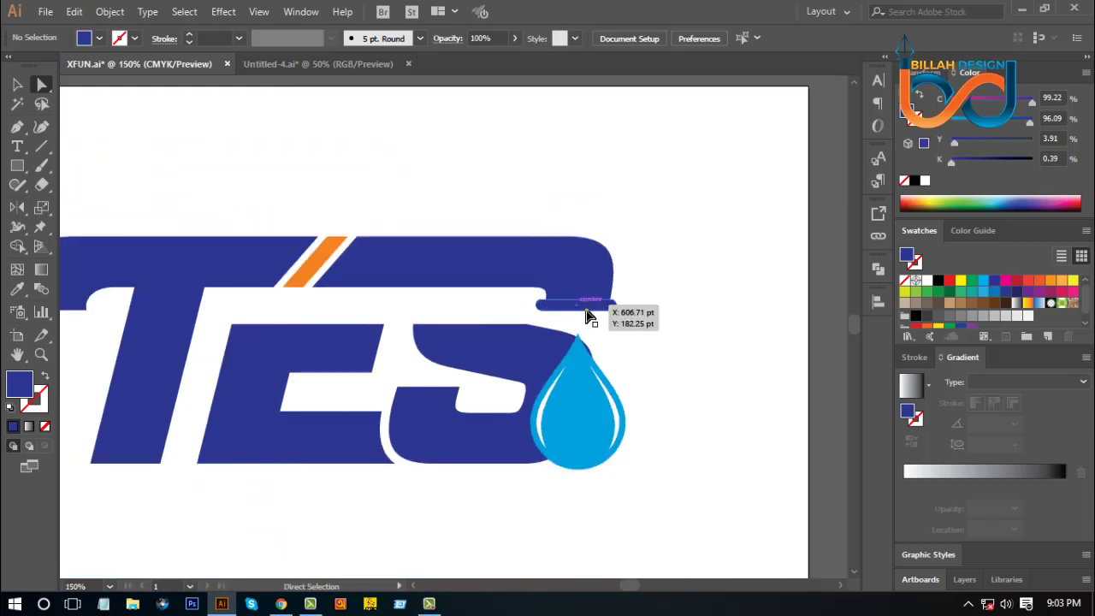
# Raise the water drop toward the spout and shrink it from its bottom handle
pyautogui.press('space')
pyautogui.moveTo(683, 353); pyautogui.dragTo(649, 331)
pyautogui.click(17, 84)
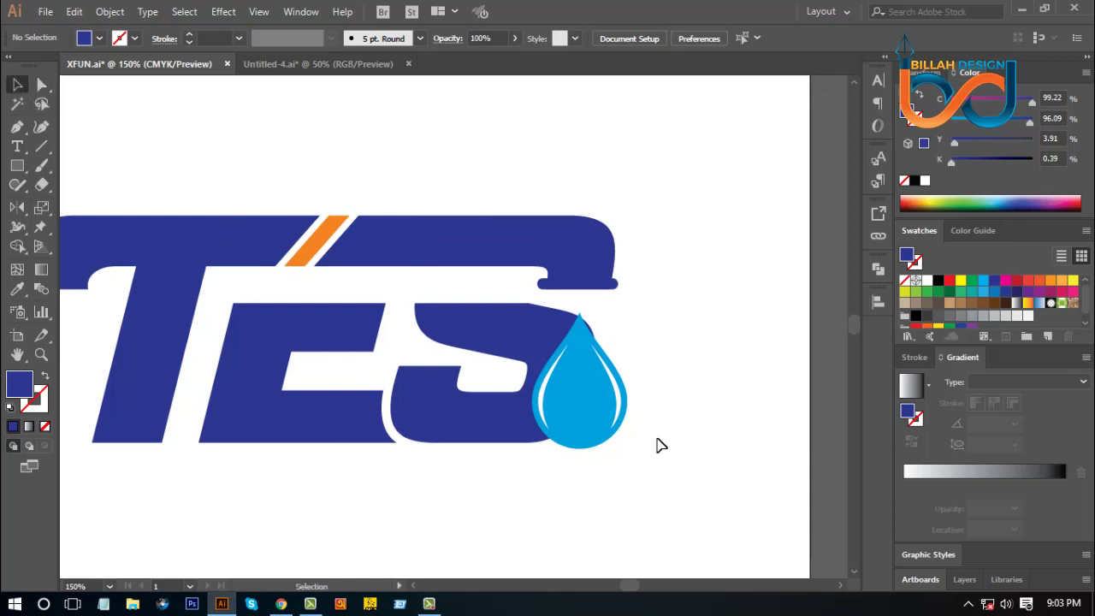
pyautogui.moveTo(595, 405); pyautogui.dragTo(591, 394)
pyautogui.click(641, 501)
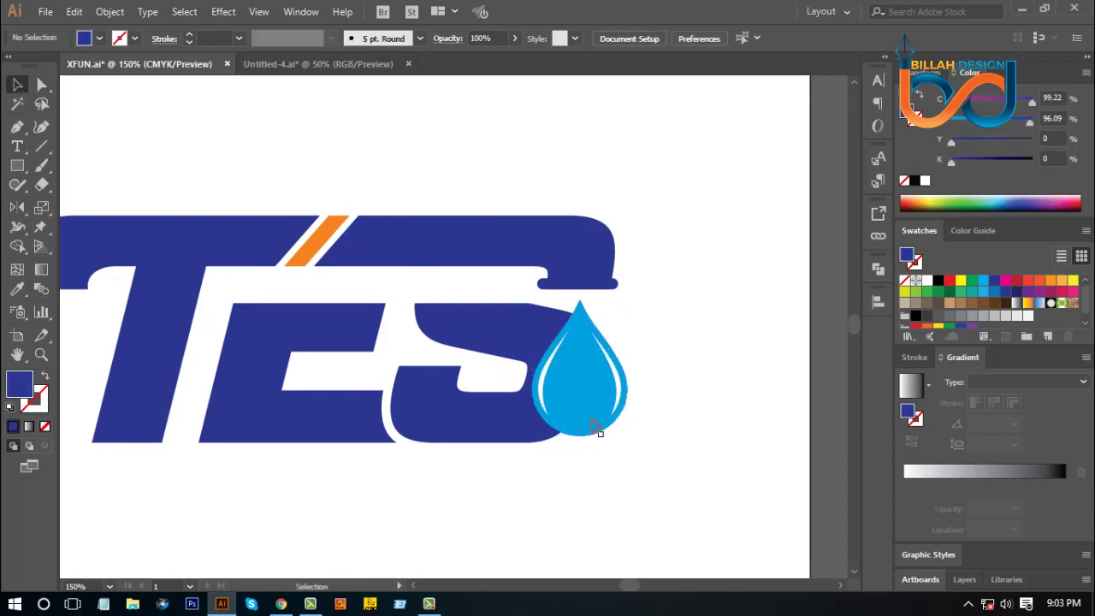
pyautogui.click(596, 432)
pyautogui.moveTo(581, 439); pyautogui.dragTo(588, 424)
pyautogui.click(684, 484)
# Make the water drop shorter so it hangs just beneath the spout
pyautogui.moveTo(684, 484); pyautogui.dragTo(681, 463)
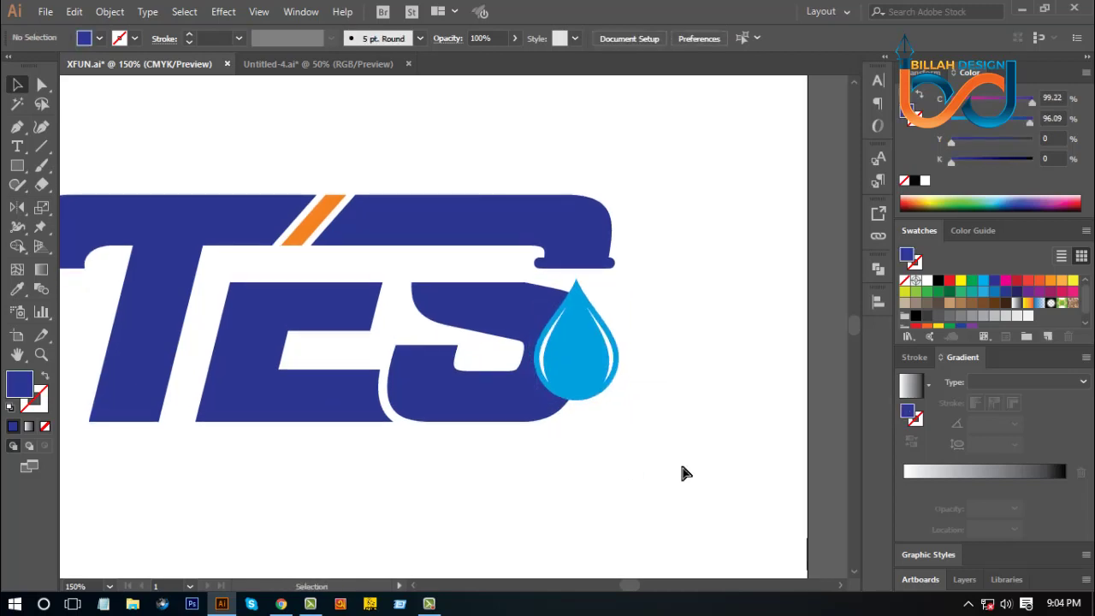
pyautogui.hotkey('ctrl', '-')
pyautogui.hotkey('ctrl', '-')
pyautogui.hotkey('ctrl', '-')
pyautogui.hotkey('ctrl', '+')
pyautogui.hotkey('ctrl', '+')
pyautogui.hotkey('ctrl', '+')
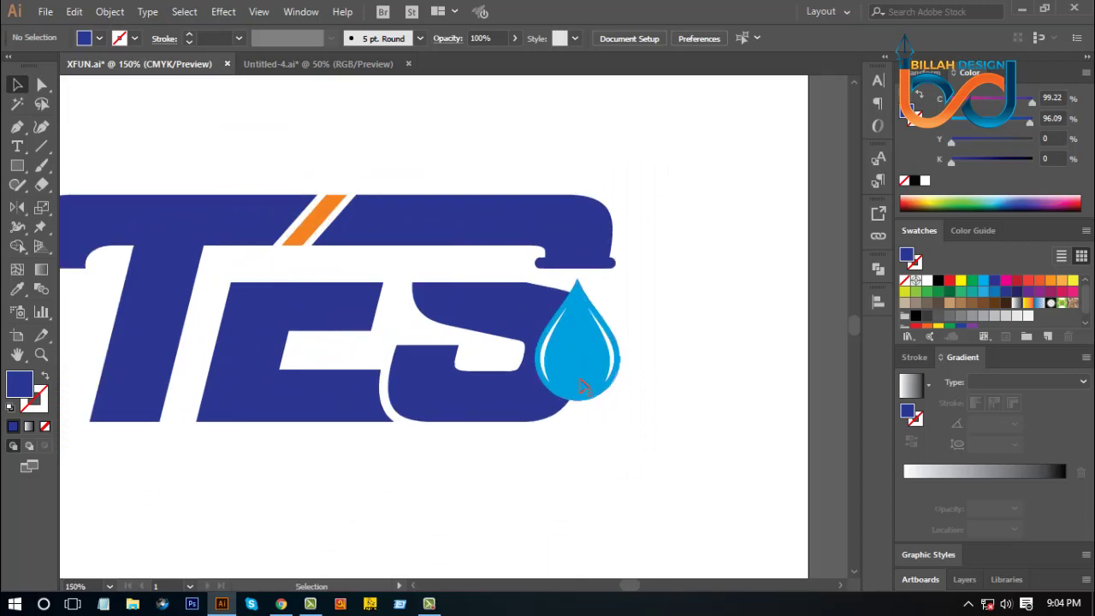
pyautogui.click(576, 389)
pyautogui.moveTo(577, 402); pyautogui.dragTo(577, 381)
pyautogui.click(635, 467)
pyautogui.hotkey('ctrl', '-')
pyautogui.hotkey('ctrl', '-')
pyautogui.hotkey('ctrl', '-')
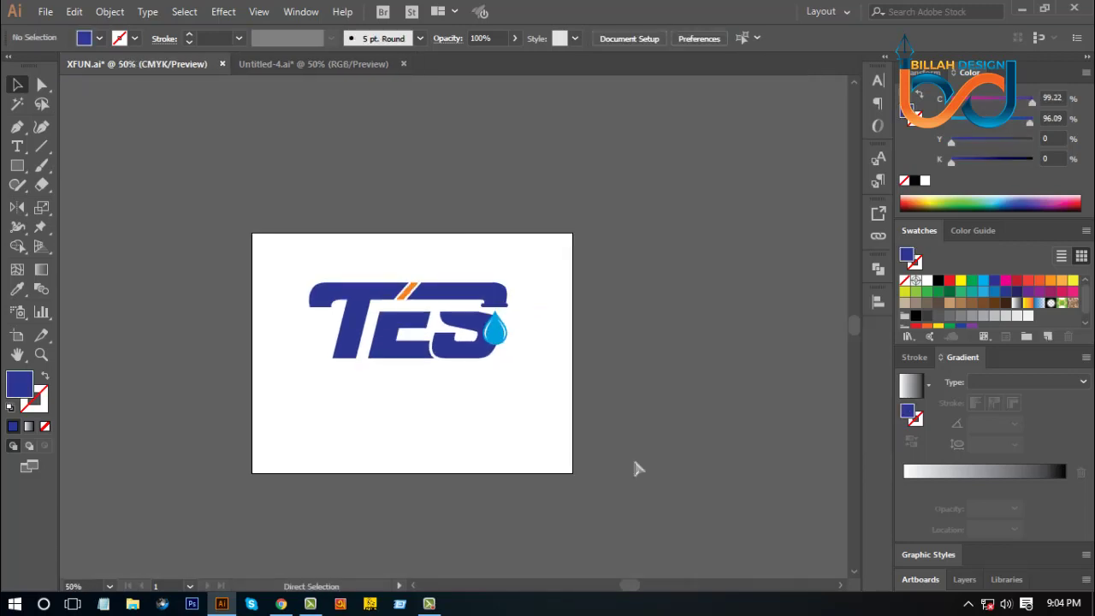
pyautogui.hotkey('ctrl', '+')
pyautogui.hotkey('ctrl', '+')
pyautogui.hotkey('ctrl', '+')
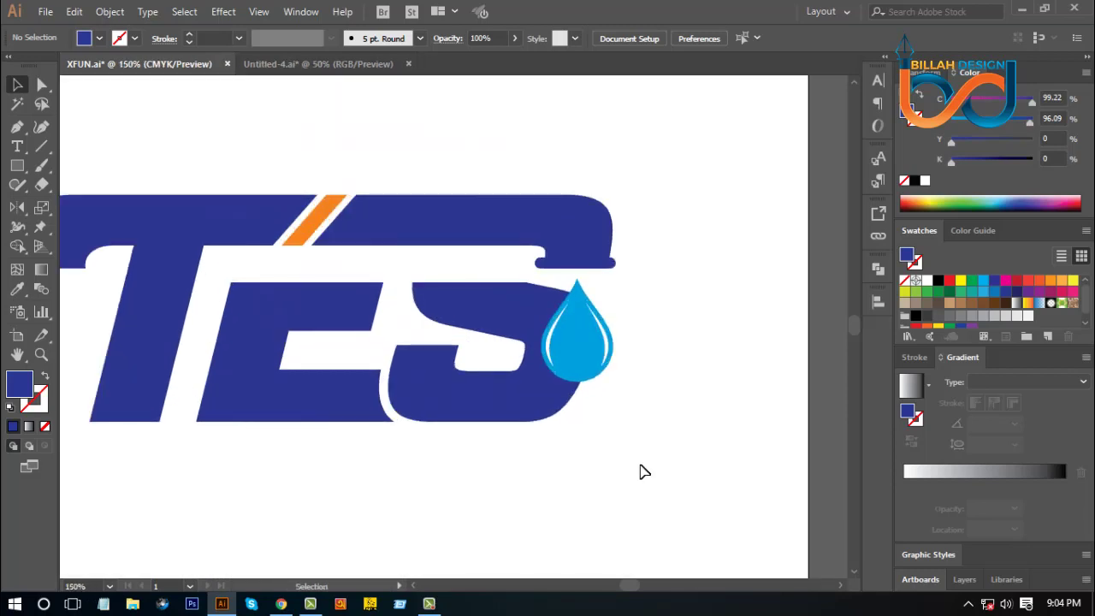
pyautogui.moveTo(635, 440); pyautogui.dragTo(679, 462)
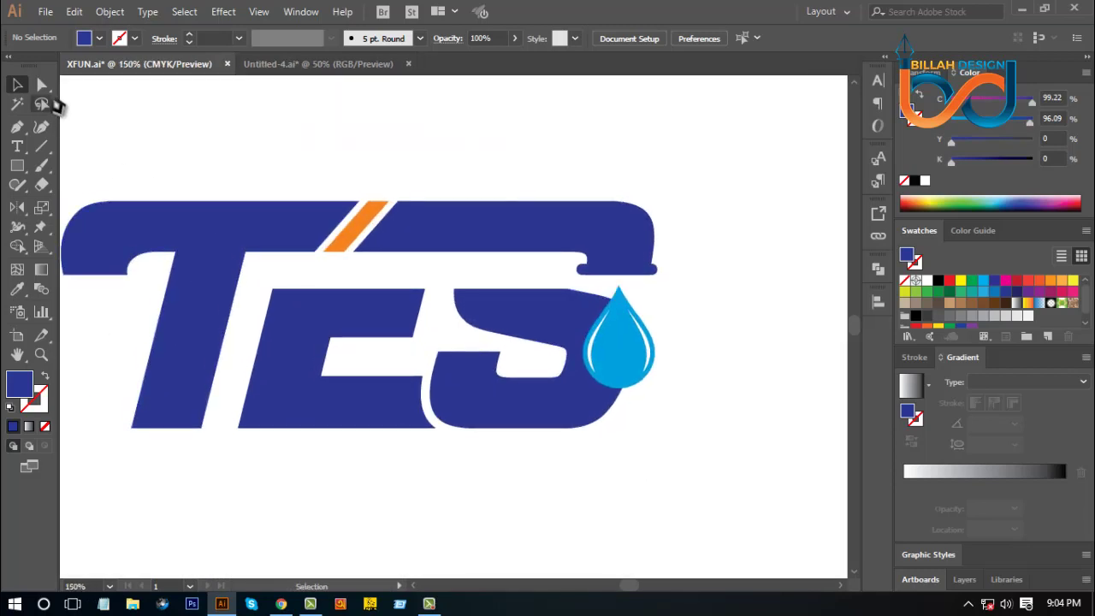
pyautogui.click(41, 85)
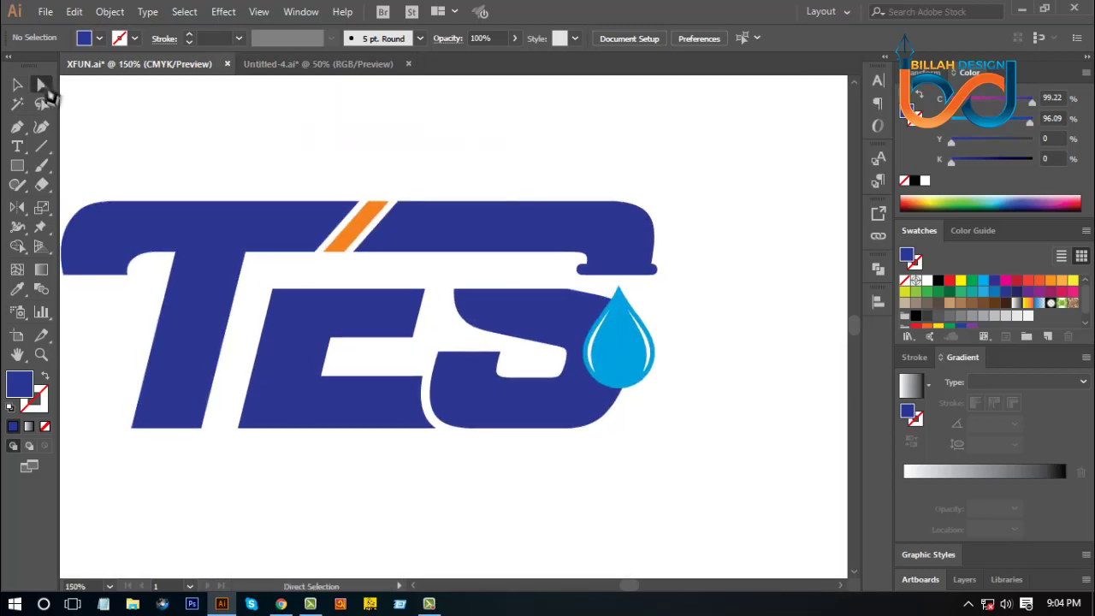
# Create a 6 pt Offset Path outline around the blue water drop
pyautogui.click(622, 350)
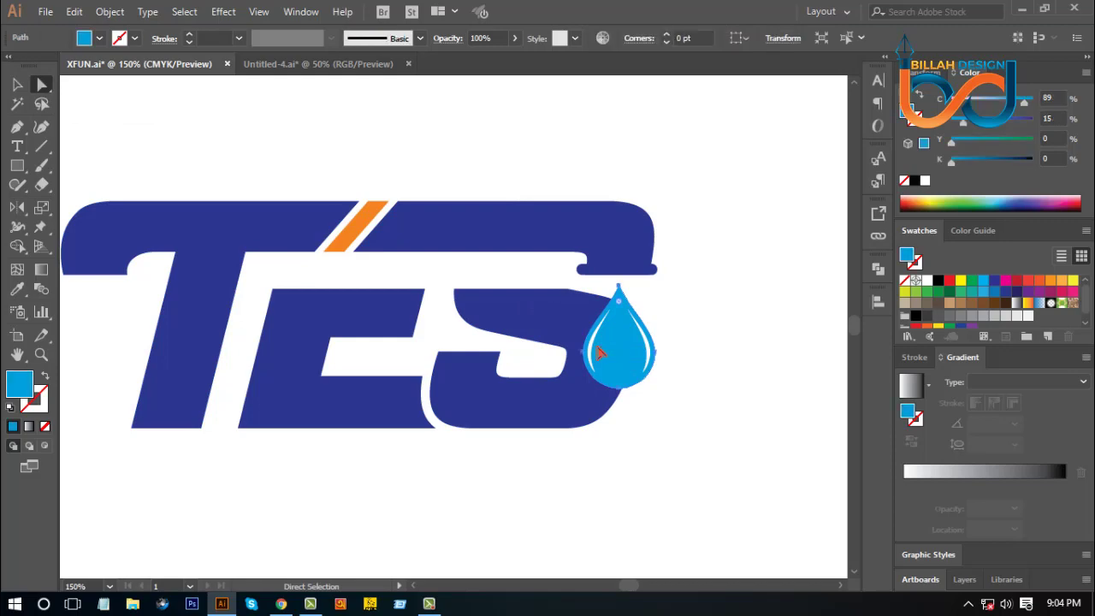
pyautogui.click(112, 12)
pyautogui.moveTo(197, 359)
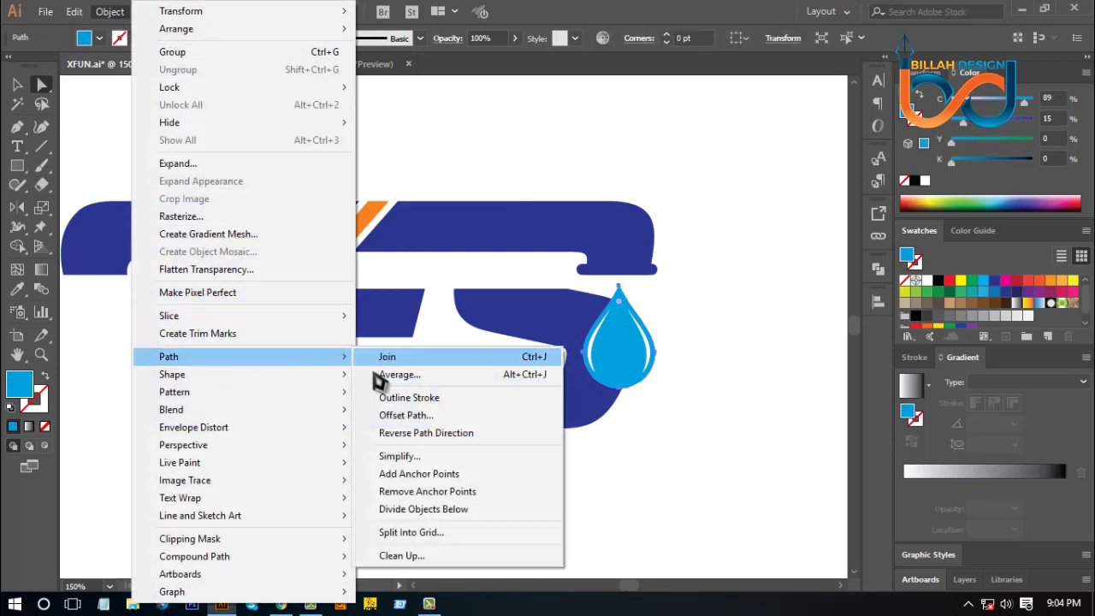
pyautogui.click(404, 419)
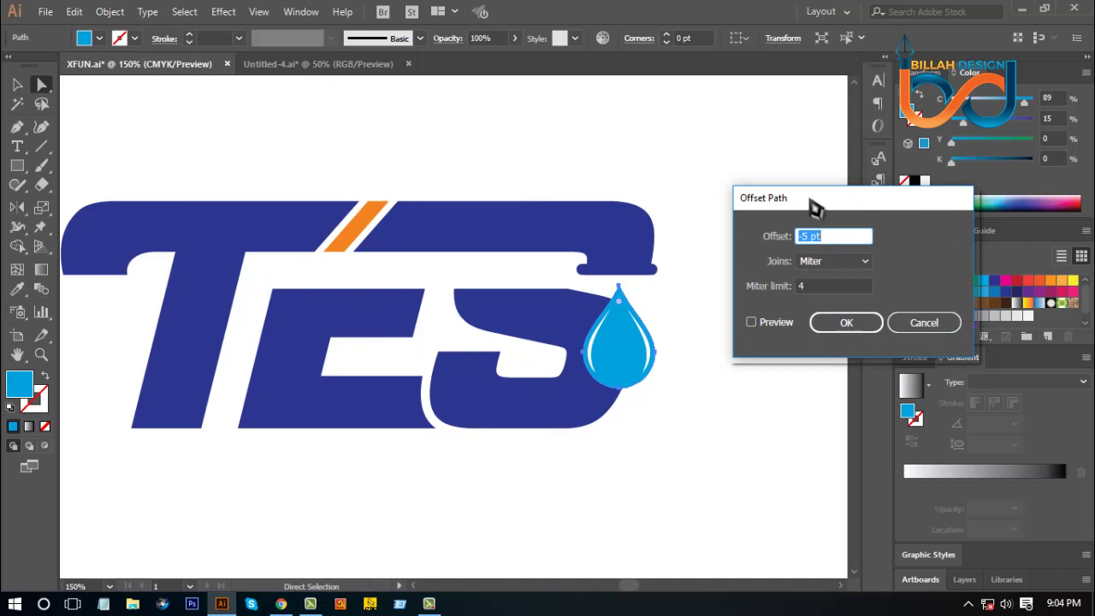
pyautogui.moveTo(809, 205); pyautogui.dragTo(788, 201)
pyautogui.click(731, 318)
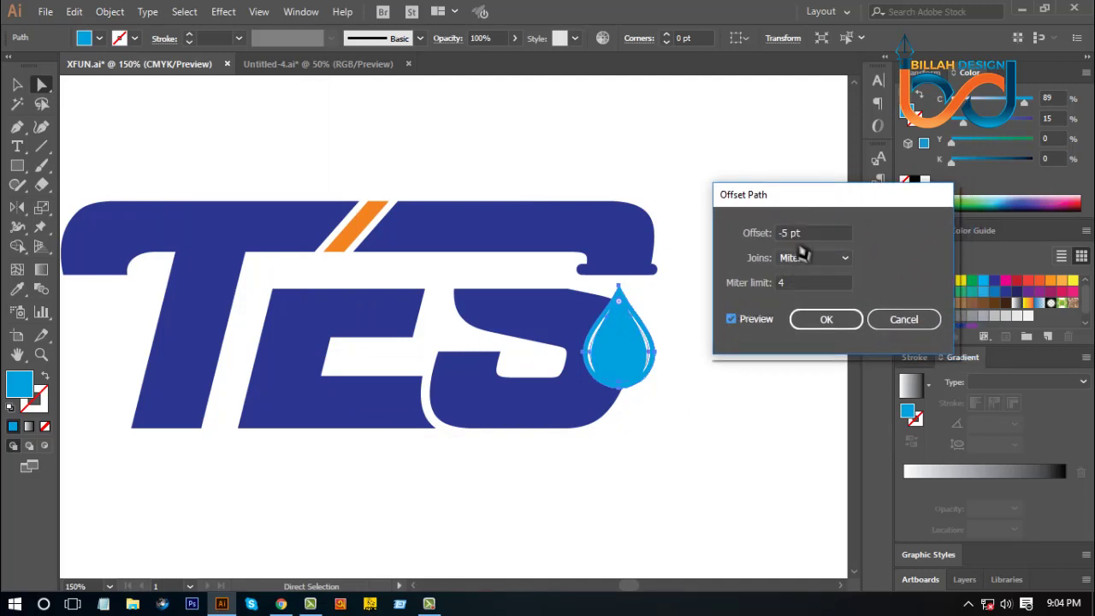
pyautogui.press('Up')
pyautogui.press('Up')
pyautogui.press('Up')
pyautogui.press('Up')
pyautogui.press('Up')
pyautogui.press('Up')
pyautogui.press('Up')
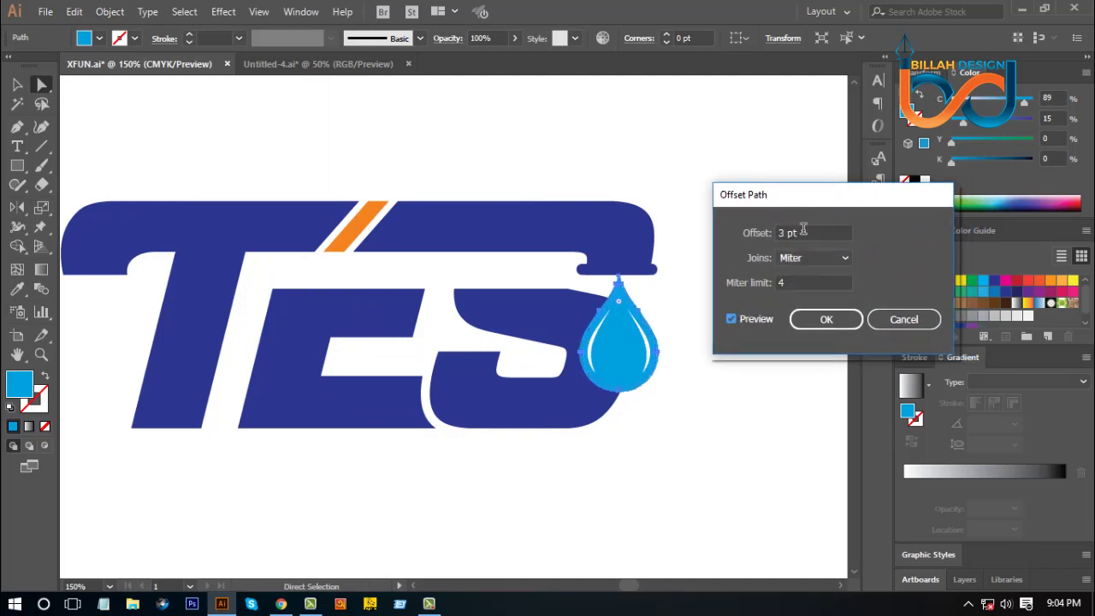
pyautogui.press('Up')
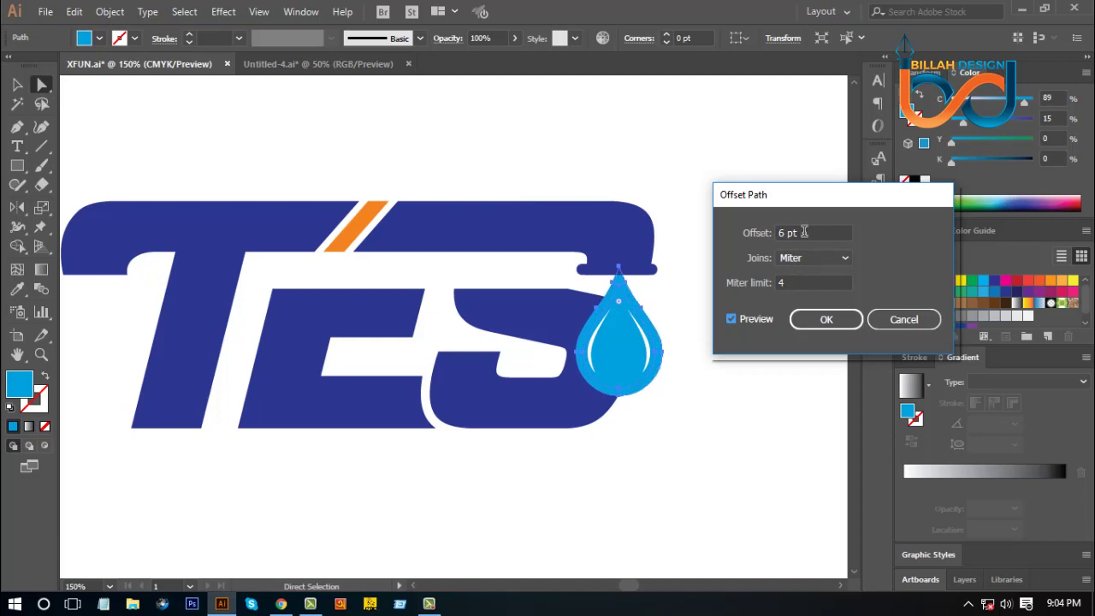
pyautogui.click(838, 328)
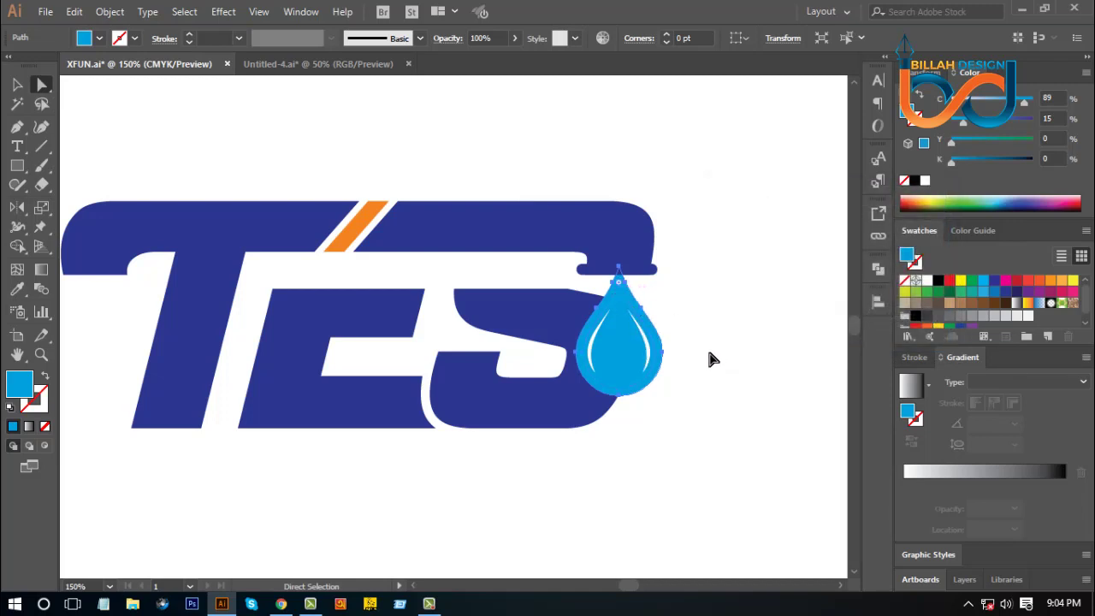
# Subtract the drop's offset outline from the S with Pathfinder Minus Front
pyautogui.keyDown('shift'); pyautogui.click(530, 325); pyautogui.keyUp('shift')
pyautogui.click(878, 268)
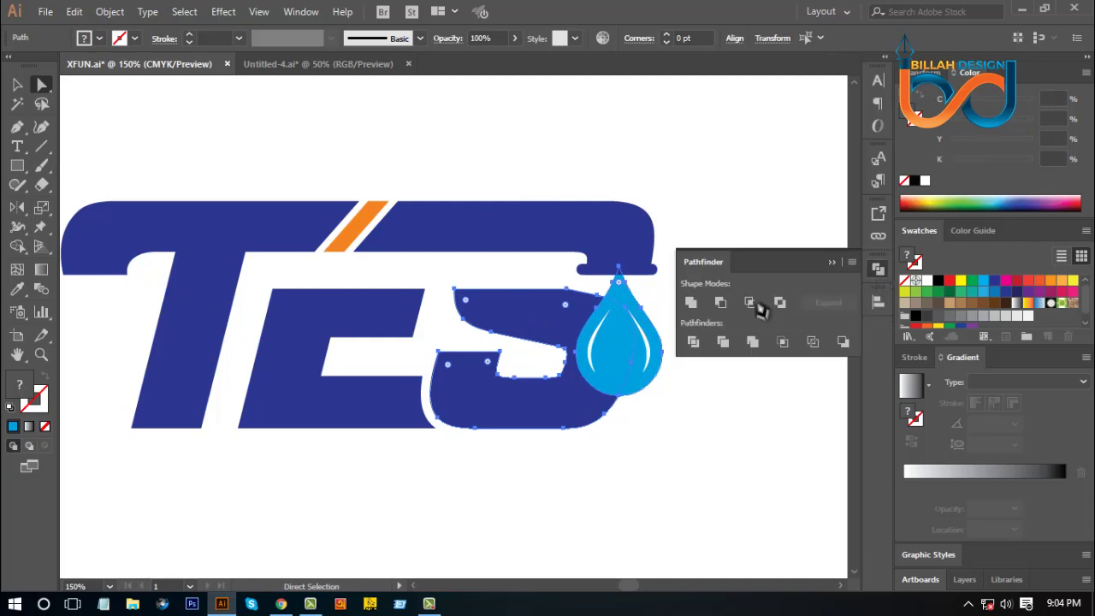
pyautogui.click(720, 302)
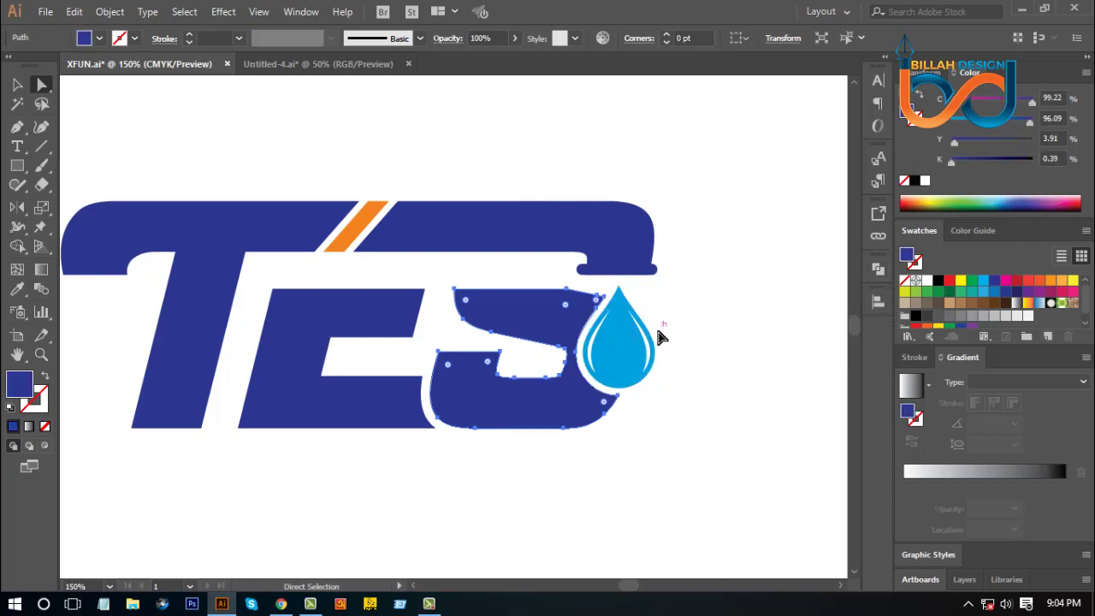
pyautogui.click(718, 411)
pyautogui.press('space')
pyautogui.hotkey('ctrl', '-')
pyautogui.hotkey('ctrl', '-')
pyautogui.hotkey('ctrl', '-')
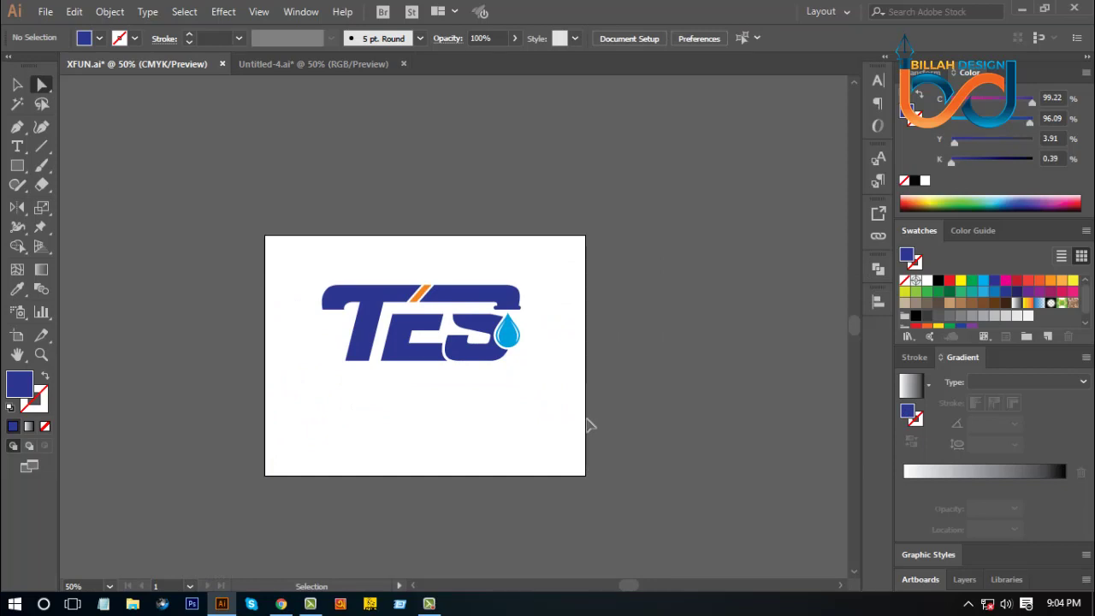
pyautogui.hotkey('ctrl', '+')
pyautogui.hotkey('ctrl', '+')
pyautogui.hotkey('ctrl', '+')
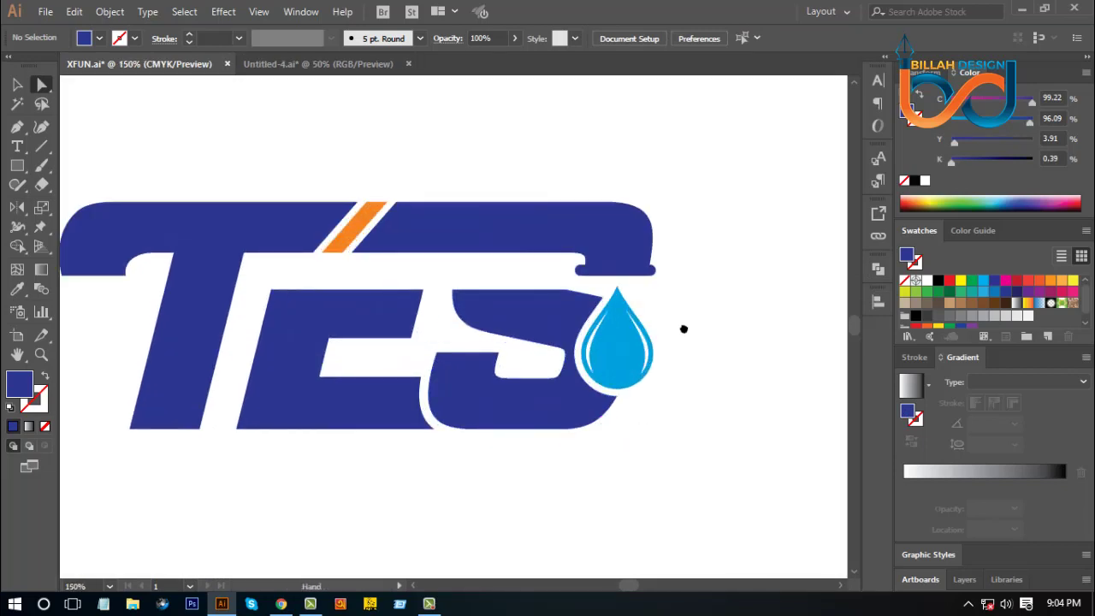
# Draw a small rectangle atop the faucet and round its top corners into a dome
pyautogui.moveTo(684, 329); pyautogui.dragTo(709, 344)
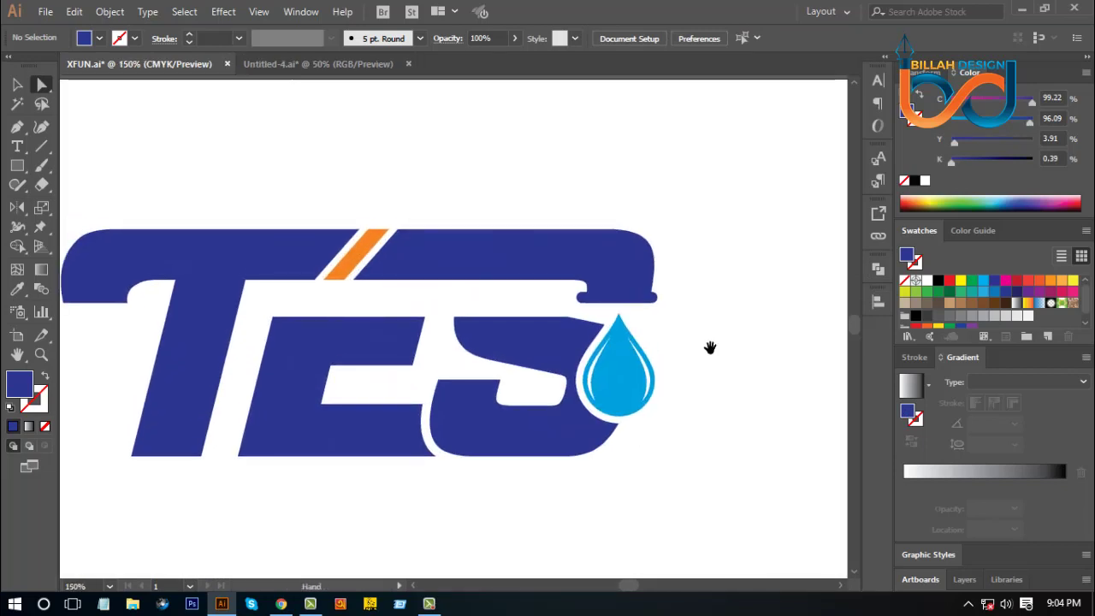
pyautogui.click(17, 166)
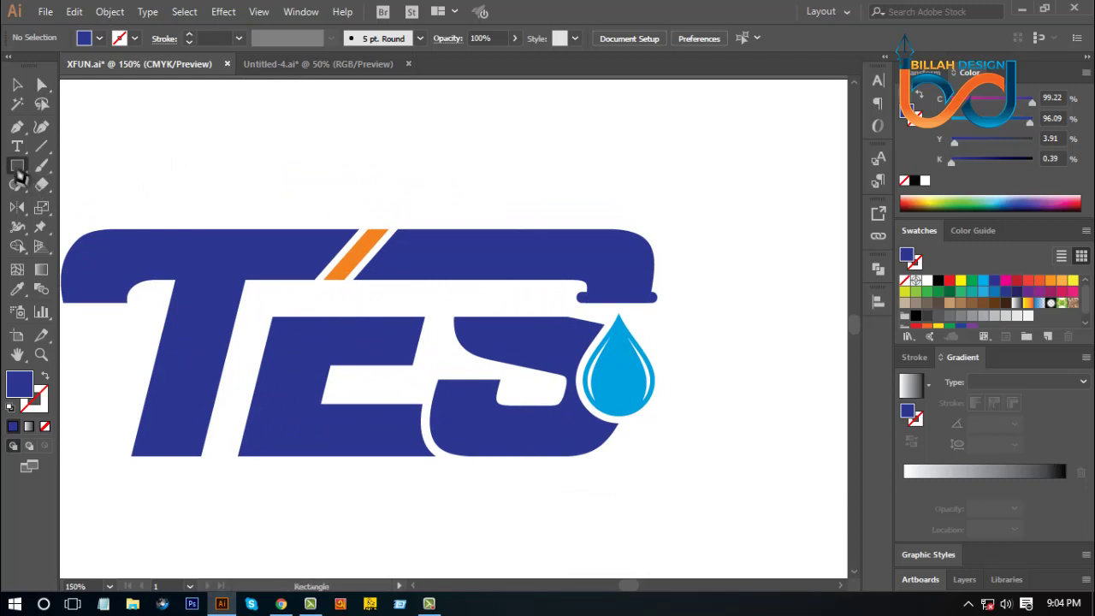
pyautogui.moveTo(550, 219); pyautogui.dragTo(586, 250)
pyautogui.click(41, 84)
pyautogui.click(526, 199)
pyautogui.click(721, 349)
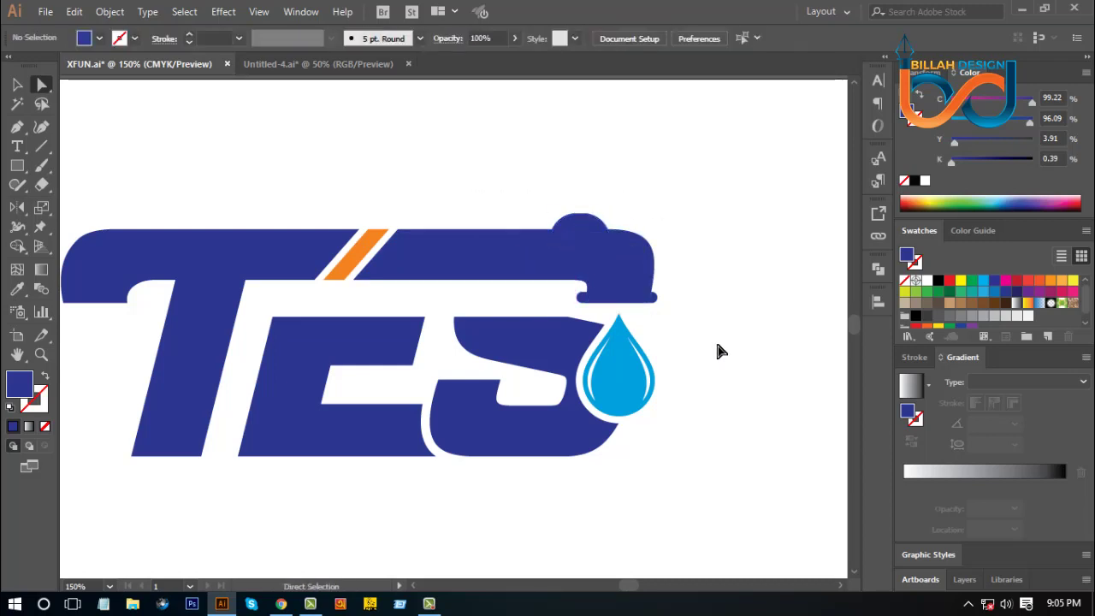
pyautogui.moveTo(723, 295); pyautogui.dragTo(715, 338)
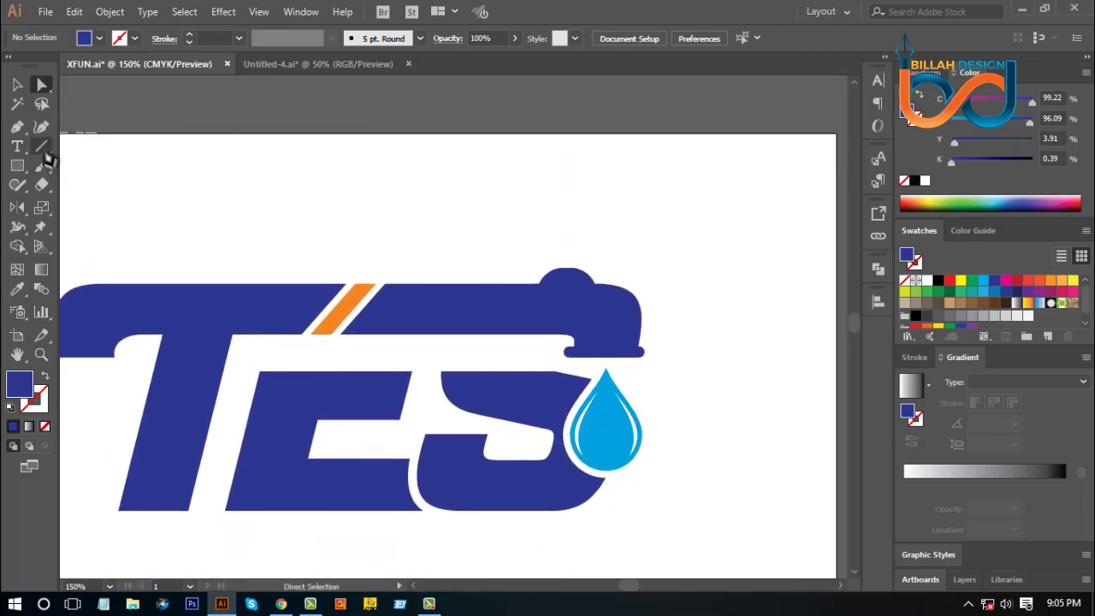
# Draw a vertical handle stem up from the dome with an 8 pt black stroke
pyautogui.click(42, 146)
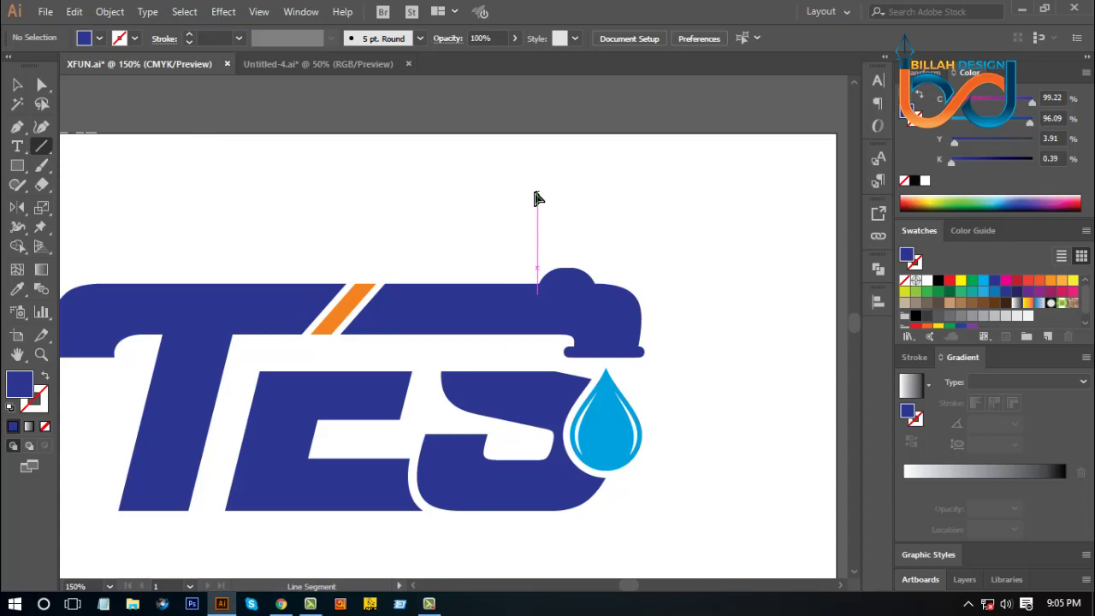
pyautogui.hotkey('ctrl', '=')
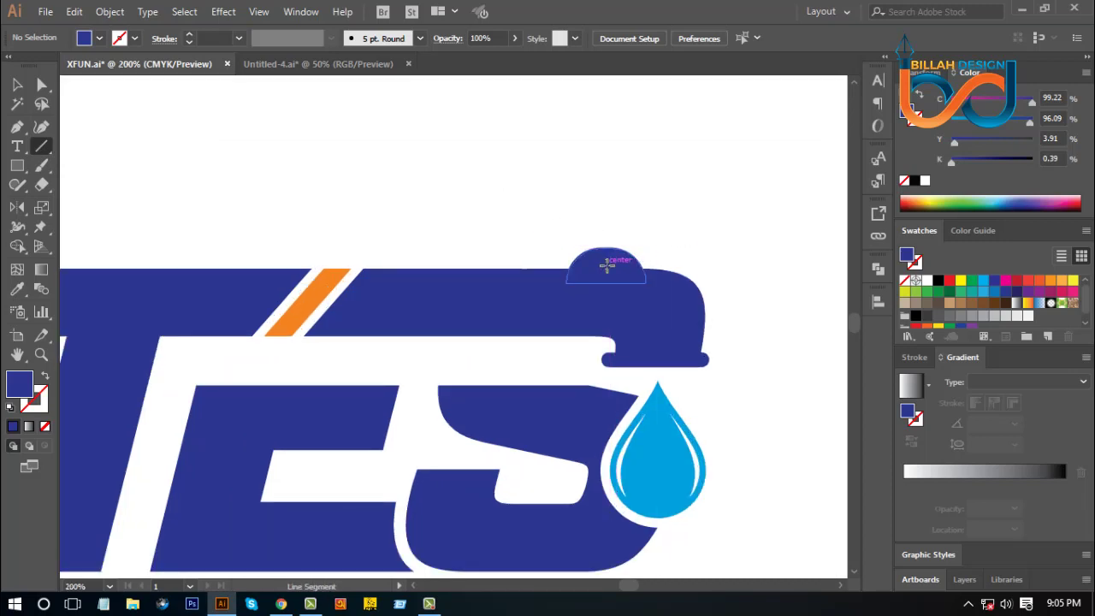
pyautogui.moveTo(606, 265); pyautogui.dragTo(606, 201)
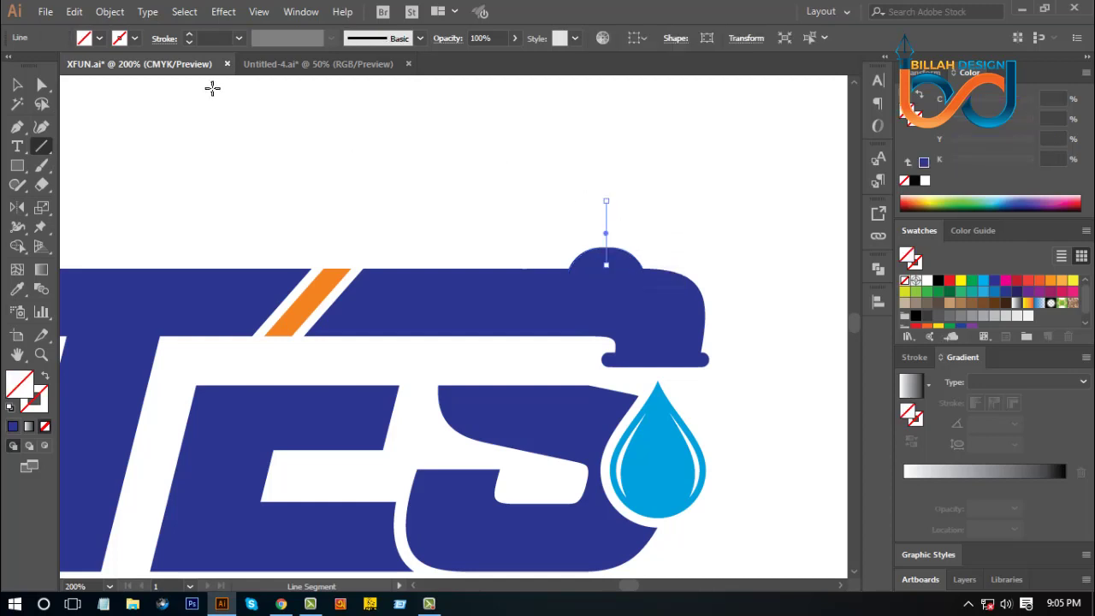
pyautogui.click(189, 35)
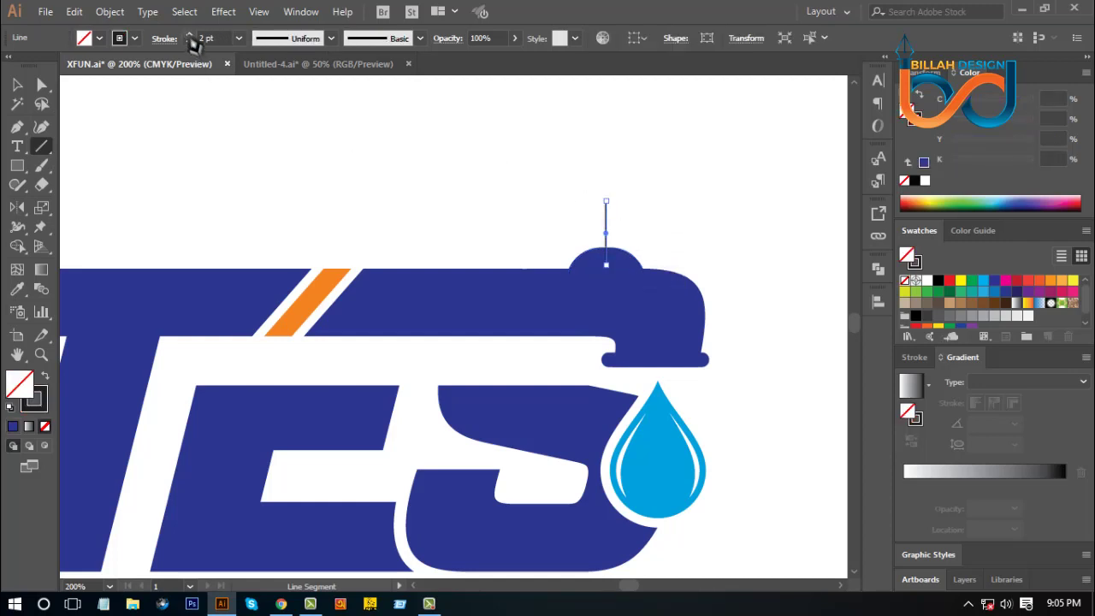
pyautogui.click(189, 35)
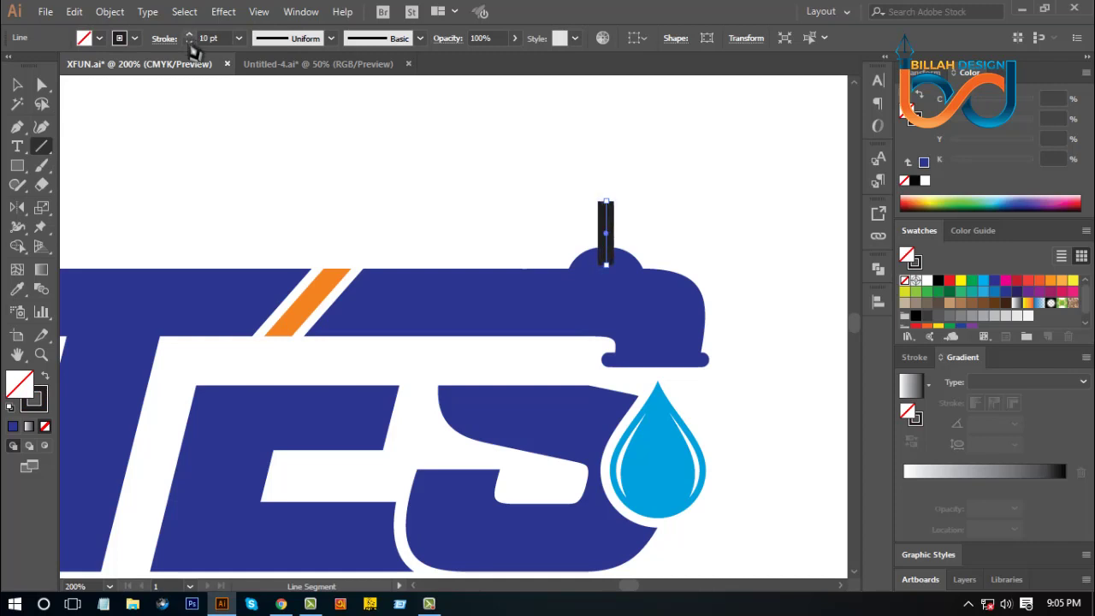
pyautogui.click(189, 42)
pyautogui.click(189, 42)
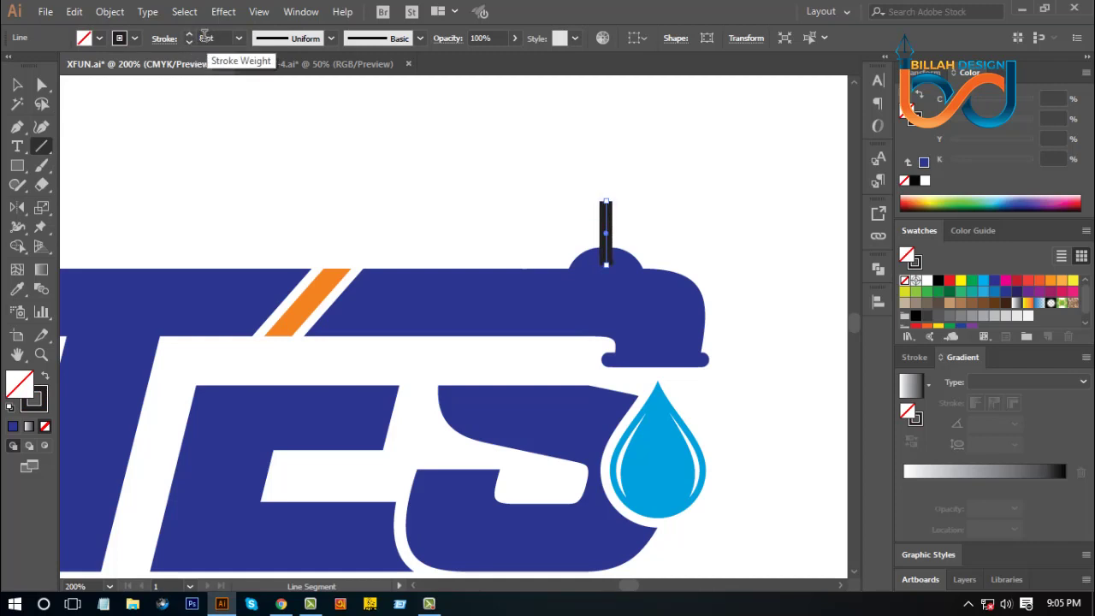
pyautogui.click(17, 84)
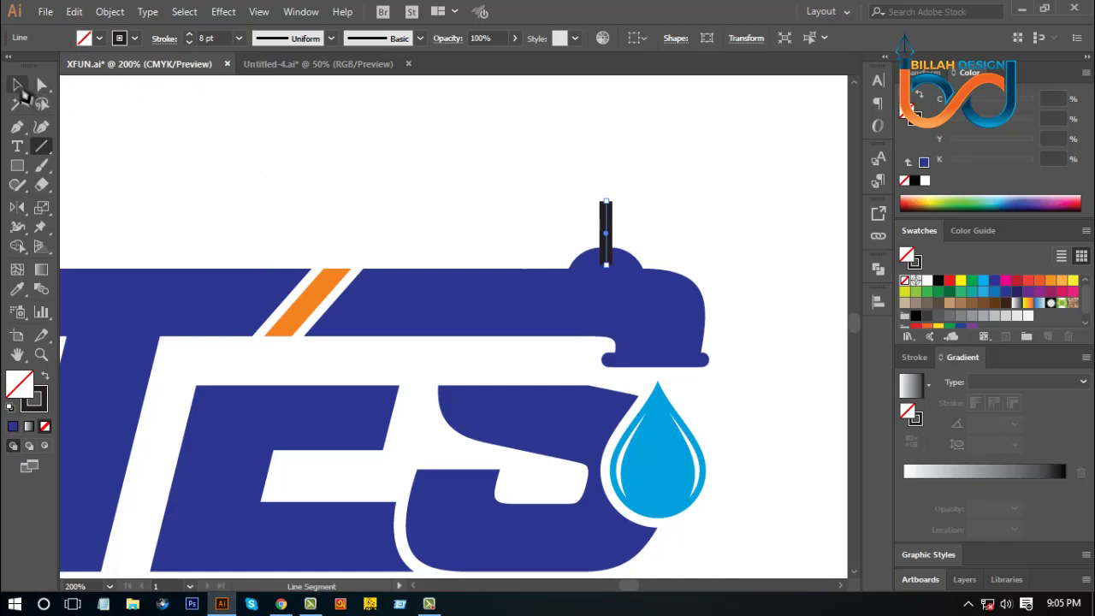
pyautogui.click(360, 199)
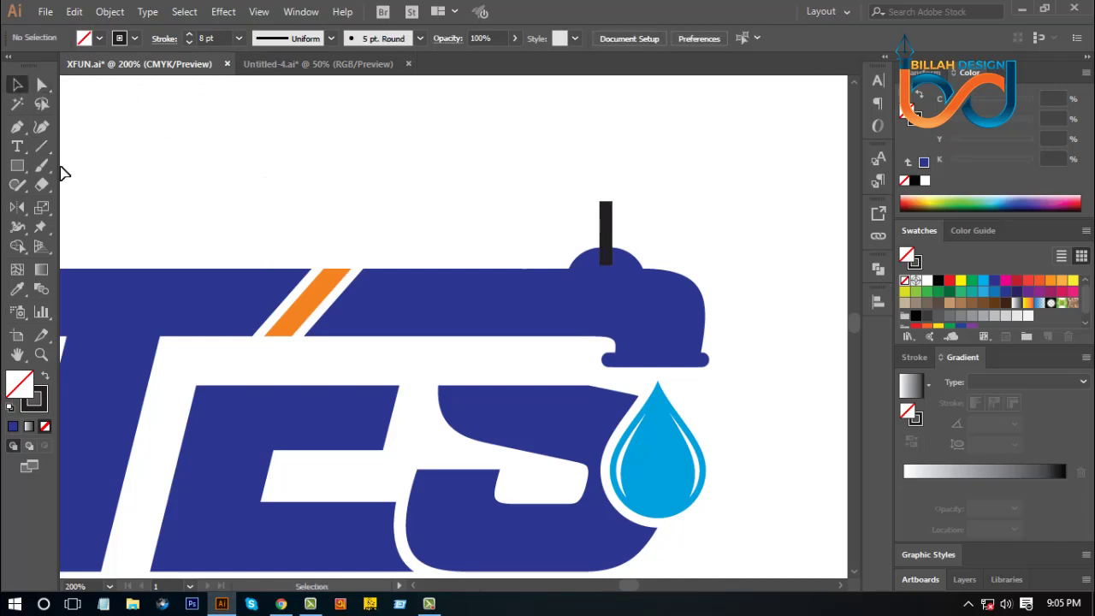
# Add a horizontal crossbar across the top of the stem to form the T-handle
pyautogui.click(41, 146)
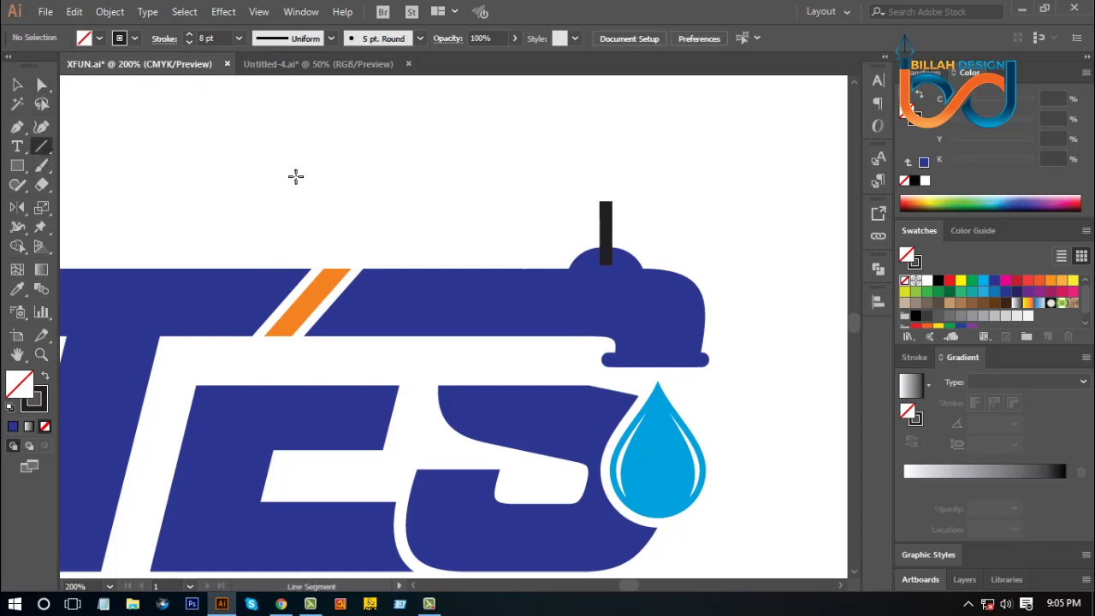
pyautogui.moveTo(607, 206); pyautogui.dragTo(607, 200)
pyautogui.moveTo(605, 199); pyautogui.dragTo(635, 202)
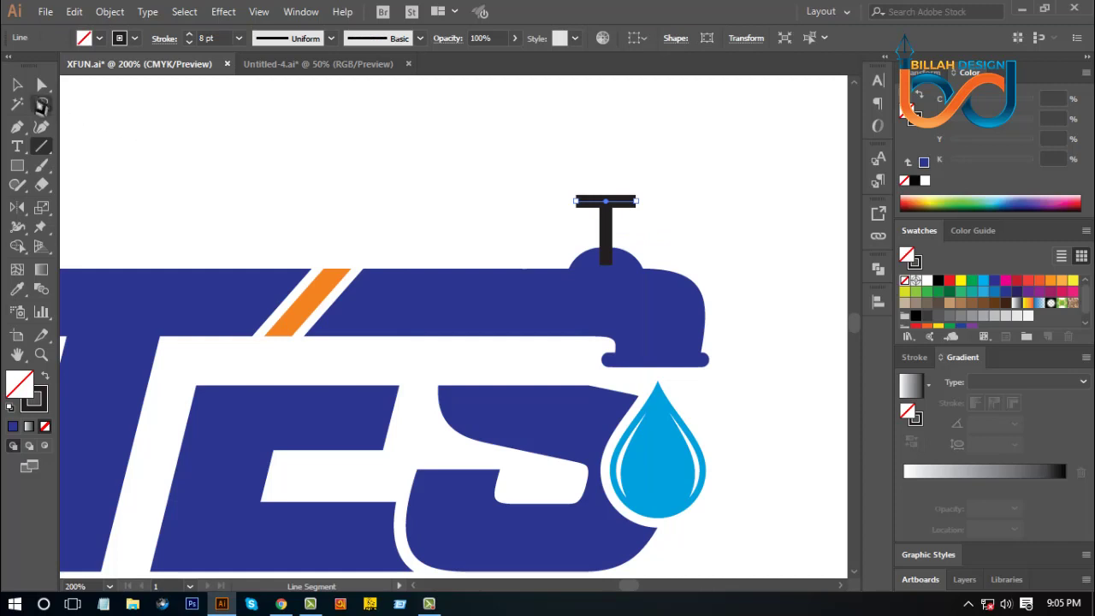
pyautogui.click(17, 84)
pyautogui.click(732, 232)
pyautogui.hotkey('ctrl', '-')
pyautogui.hotkey('ctrl', '-')
pyautogui.hotkey('ctrl', '-')
pyautogui.hotkey('ctrl', '-')
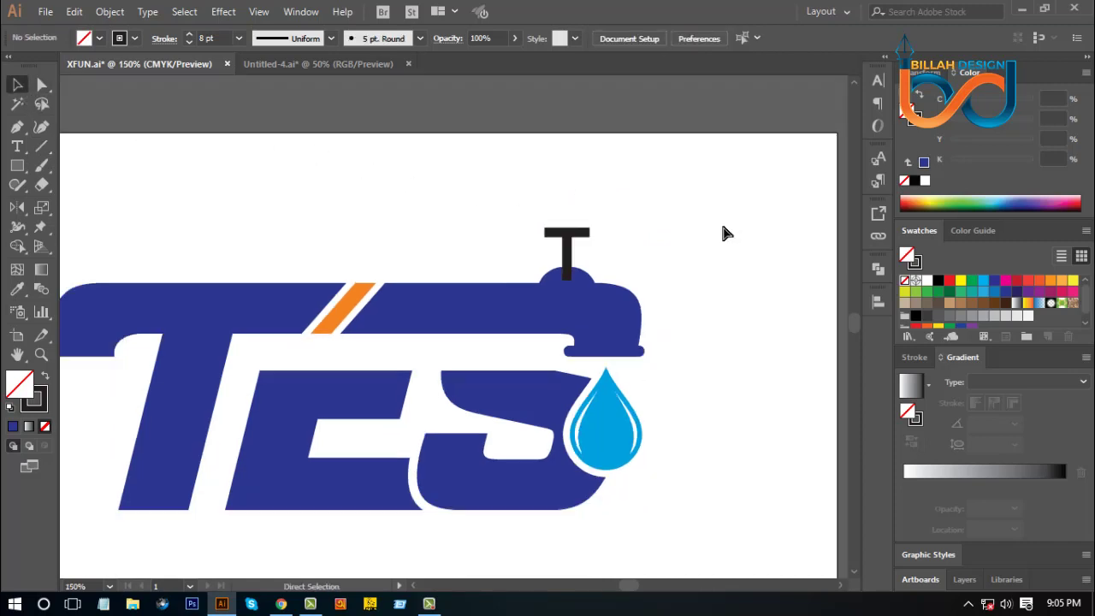
pyautogui.hotkey('ctrl', '+')
pyautogui.hotkey('ctrl', '+')
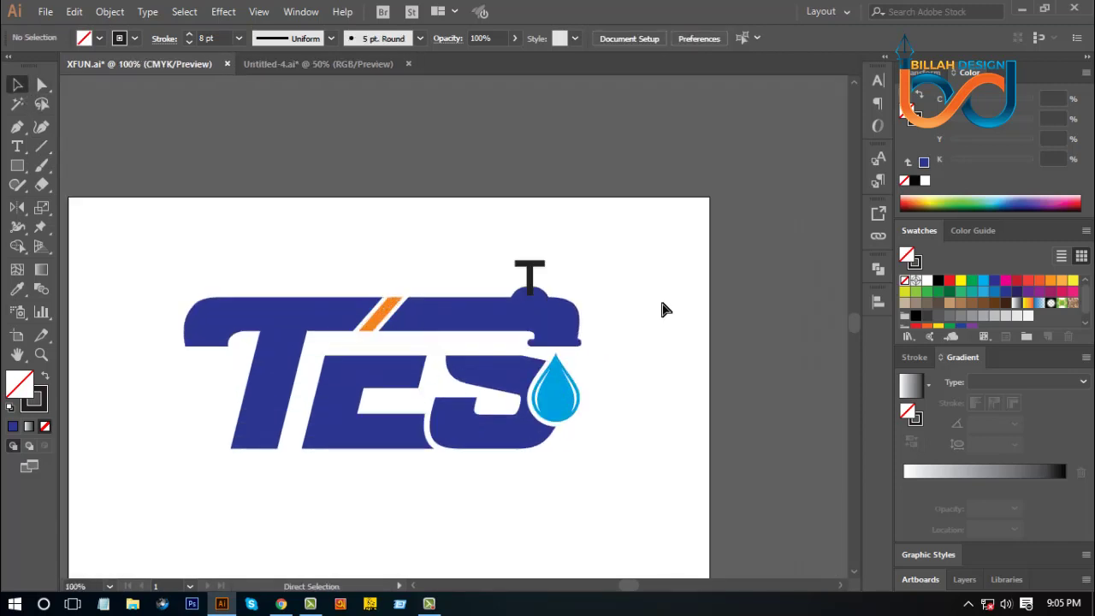
pyautogui.hotkey('ctrl', '-')
pyautogui.hotkey('ctrl', '+')
pyautogui.scroll(-1, 656, 322)
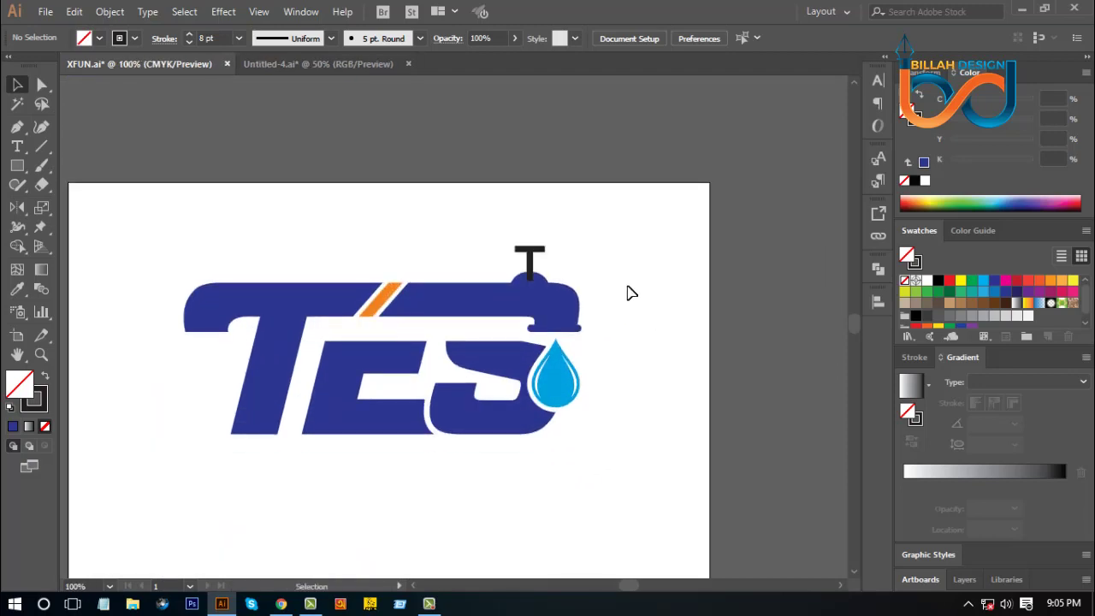
# Expand the T-handle's two stroked lines into filled shapes with Object > Expand
pyautogui.moveTo(560, 264); pyautogui.dragTo(570, 264)
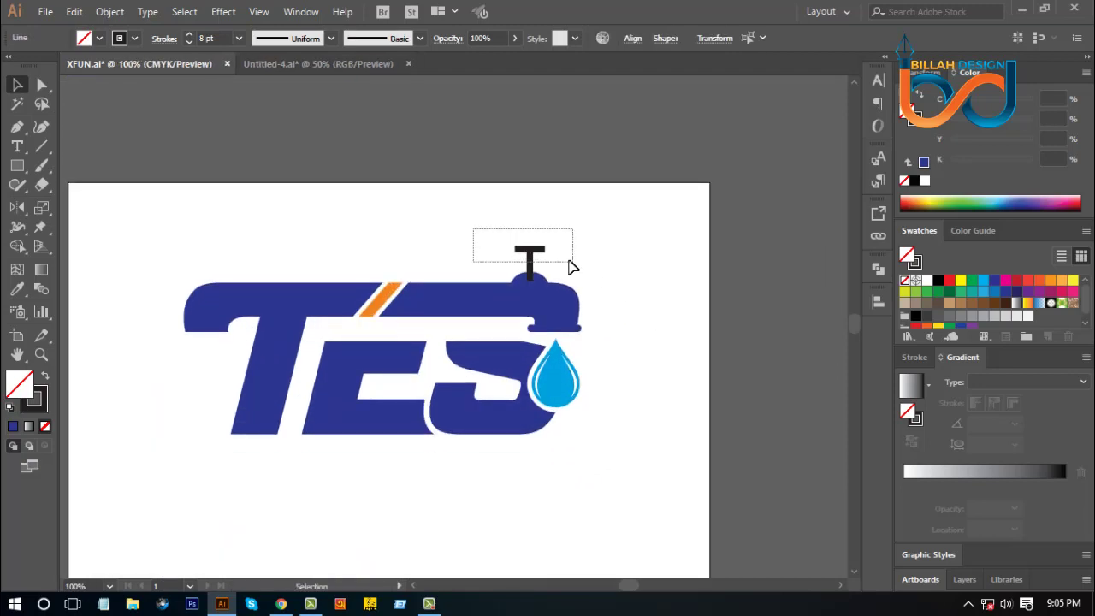
pyautogui.click(108, 12)
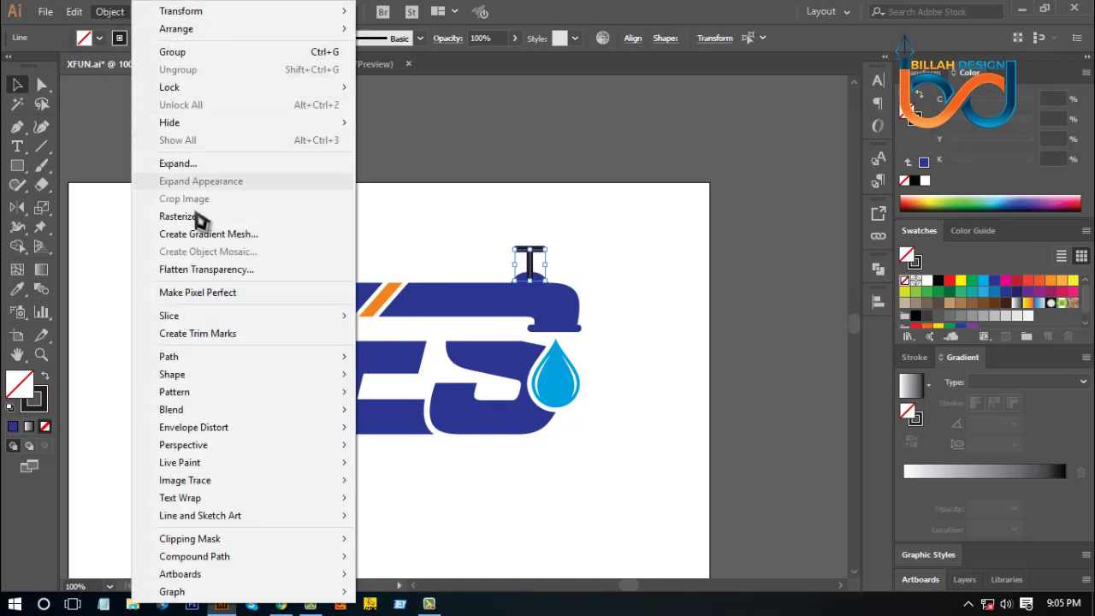
pyautogui.click(187, 168)
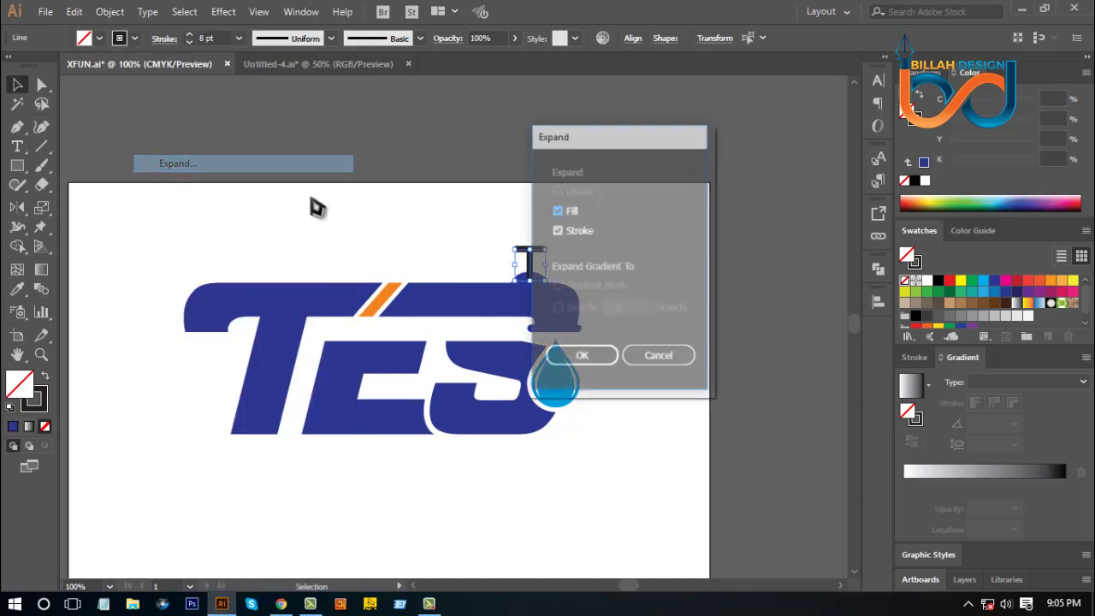
pyautogui.click(585, 361)
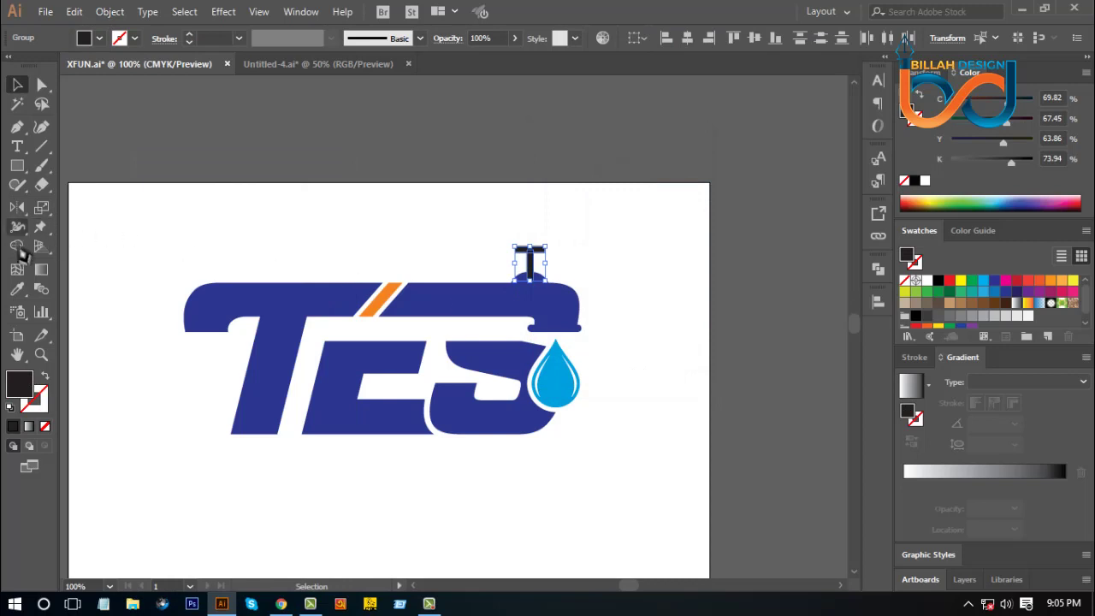
# Give the T-handle the letters' navy fill using the Eyedropper
pyautogui.click(17, 289)
pyautogui.click(462, 306)
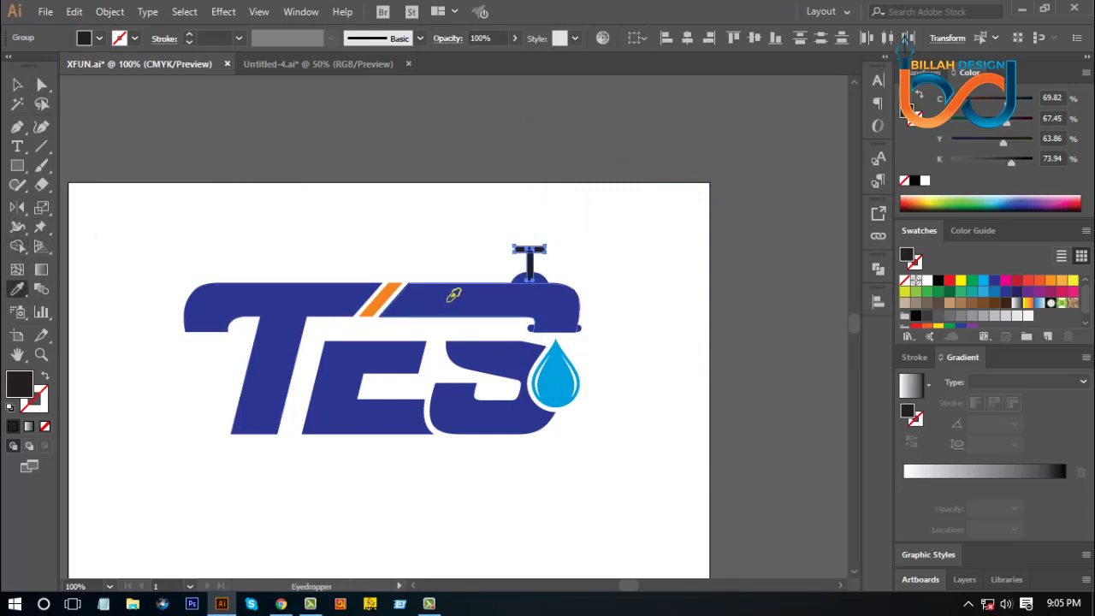
pyautogui.click(448, 300)
pyautogui.press('v')
pyautogui.click(626, 394)
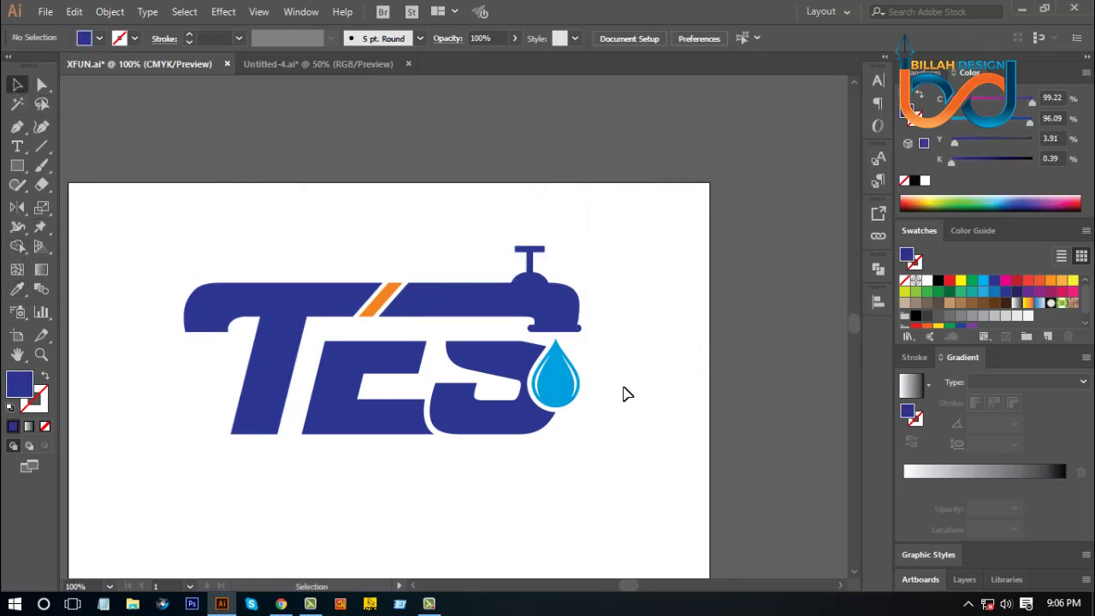
pyautogui.hotkey('ctrl', '-')
pyautogui.hotkey('ctrl', '-')
pyautogui.hotkey('ctrl', '-')
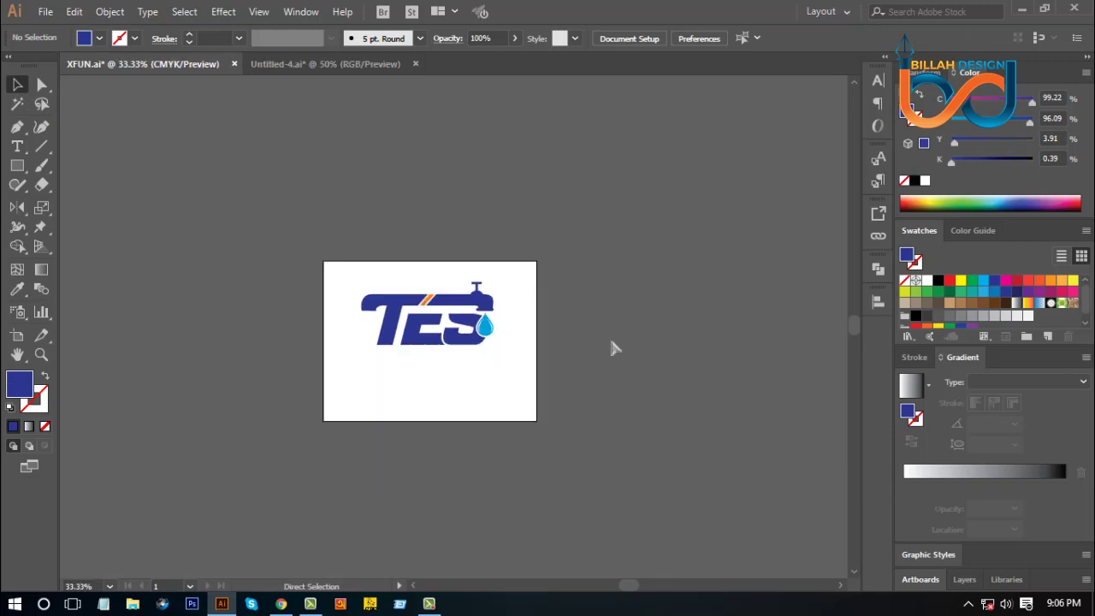
# Marquee the faucet, cap and handle anchors and combine them with Pathfinder Unite
pyautogui.hotkey('ctrl', '+')
pyautogui.hotkey('ctrl', '+')
pyautogui.hotkey('ctrl', '+')
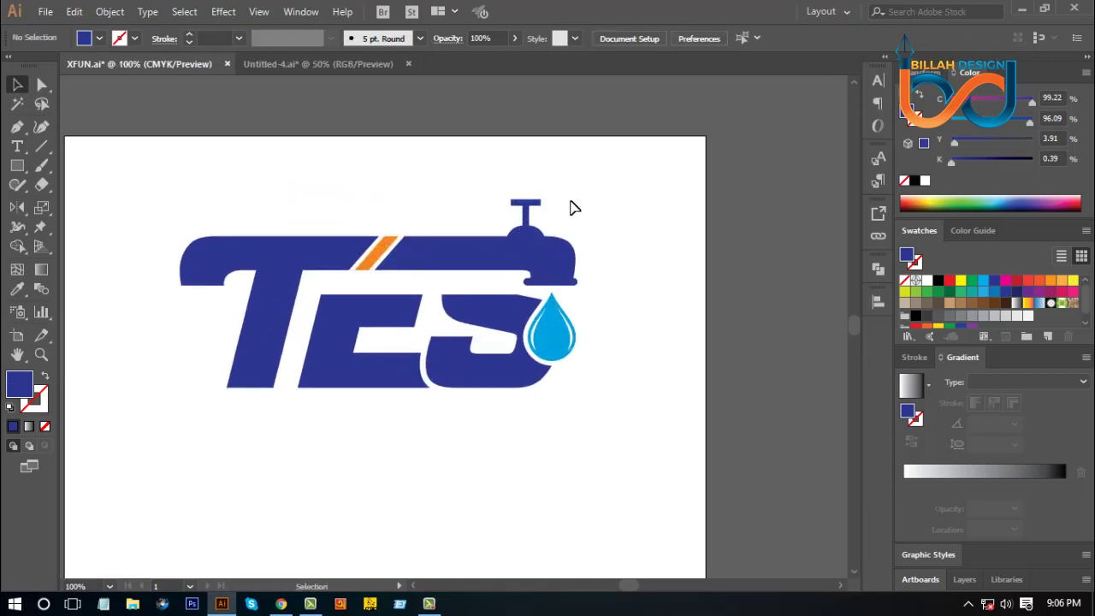
pyautogui.moveTo(566, 179); pyautogui.dragTo(504, 255)
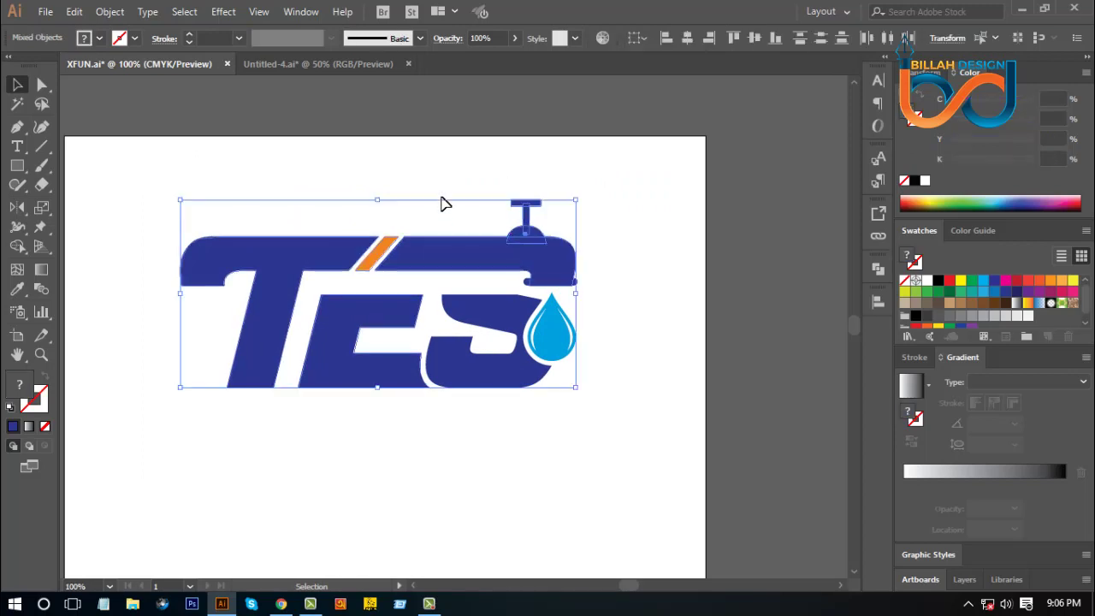
pyautogui.click(442, 202)
pyautogui.click(41, 84)
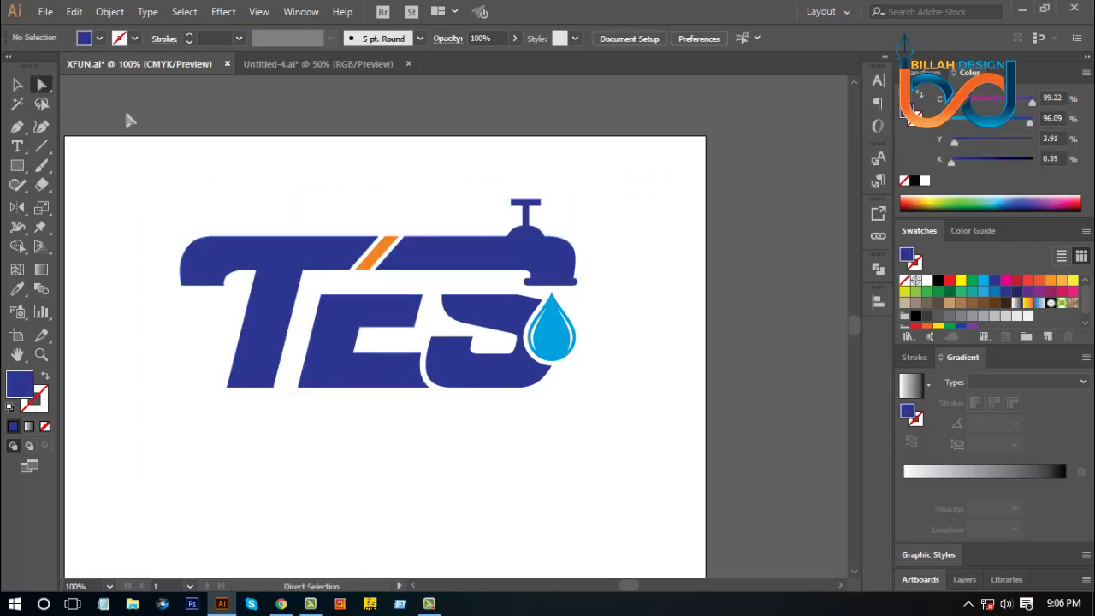
pyautogui.moveTo(515, 221); pyautogui.dragTo(559, 251)
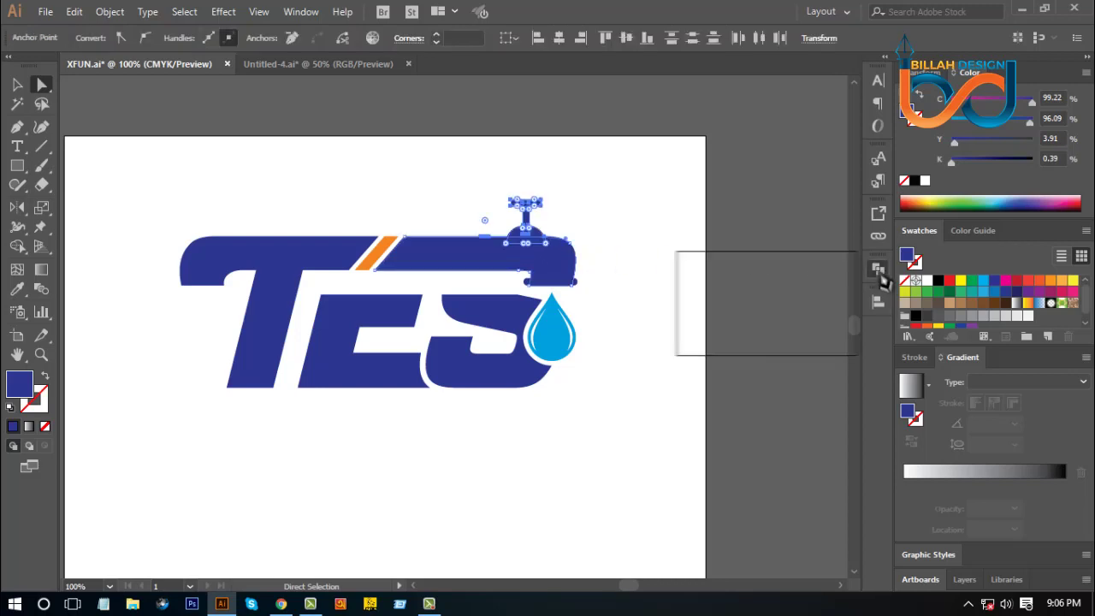
pyautogui.click(878, 268)
pyautogui.click(690, 302)
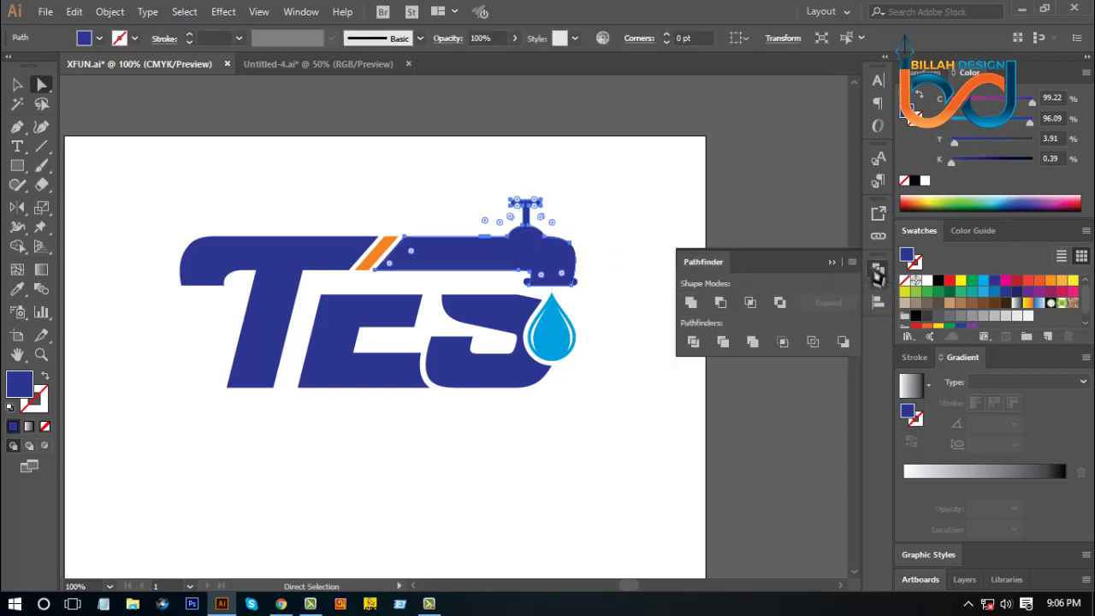
pyautogui.click(878, 268)
pyautogui.click(656, 342)
pyautogui.scroll(-1, 650, 357)
pyautogui.hotkey('ctrl', '-')
pyautogui.hotkey('ctrl', '-')
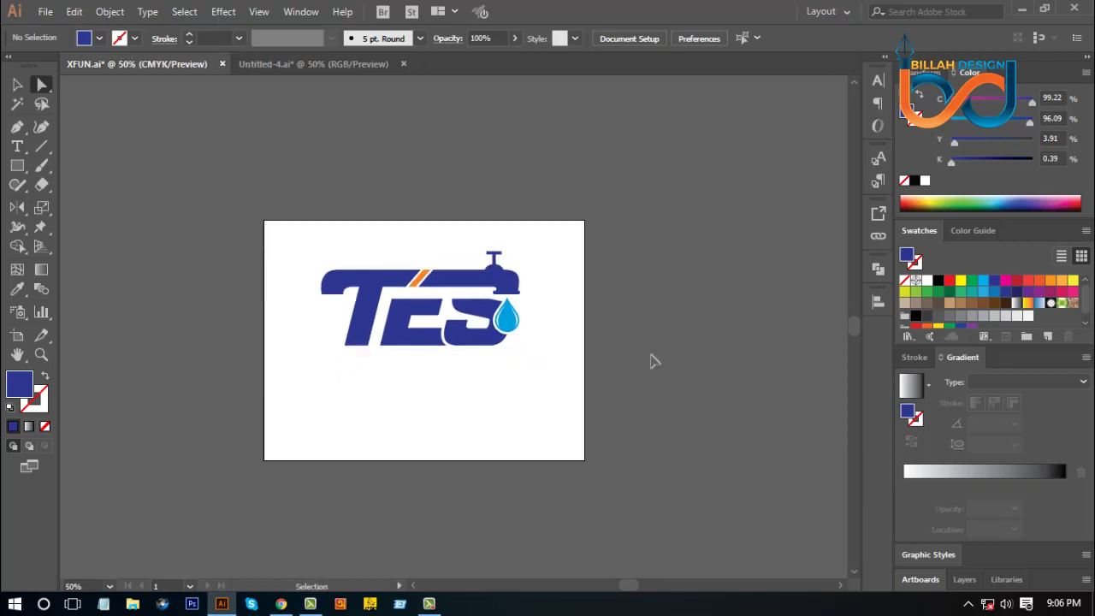
pyautogui.hotkey('ctrl', '+')
pyautogui.hotkey('ctrl', '+')
pyautogui.scroll(1, 648, 284)
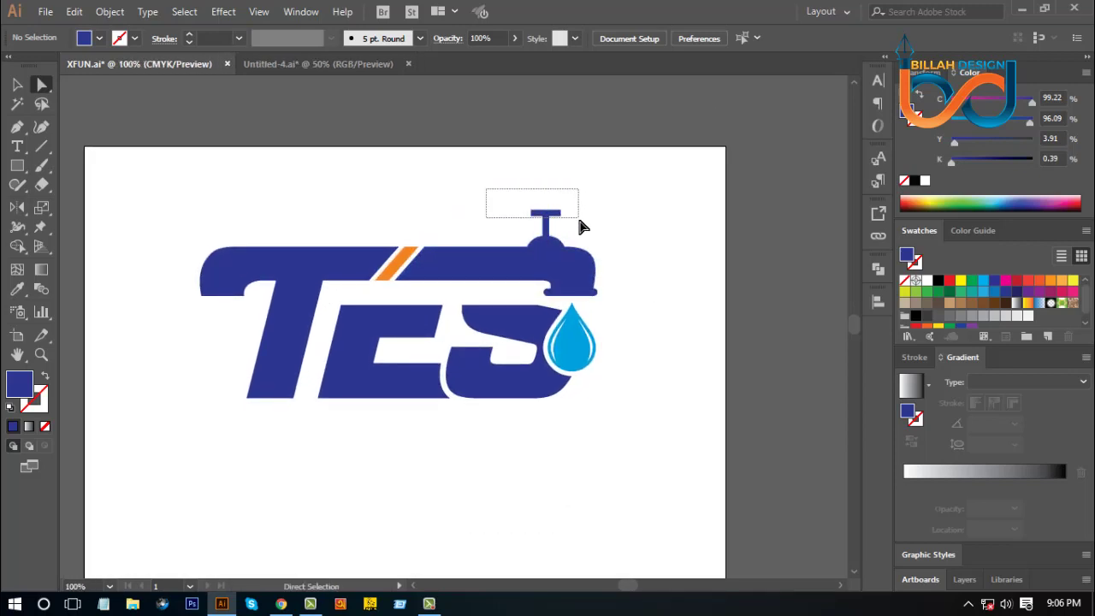
# Nudge the tap's top anchors down to shorten the handle stem
pyautogui.moveTo(584, 227); pyautogui.dragTo(585, 228)
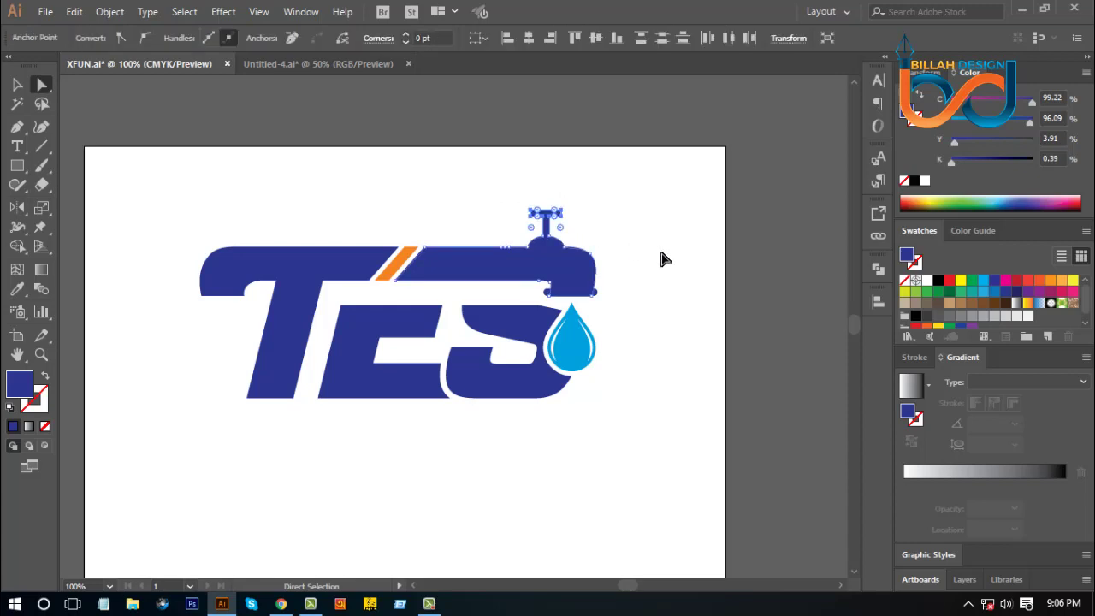
pyautogui.press('Down')
pyautogui.press('Down')
pyautogui.press('Down')
pyautogui.press('Down')
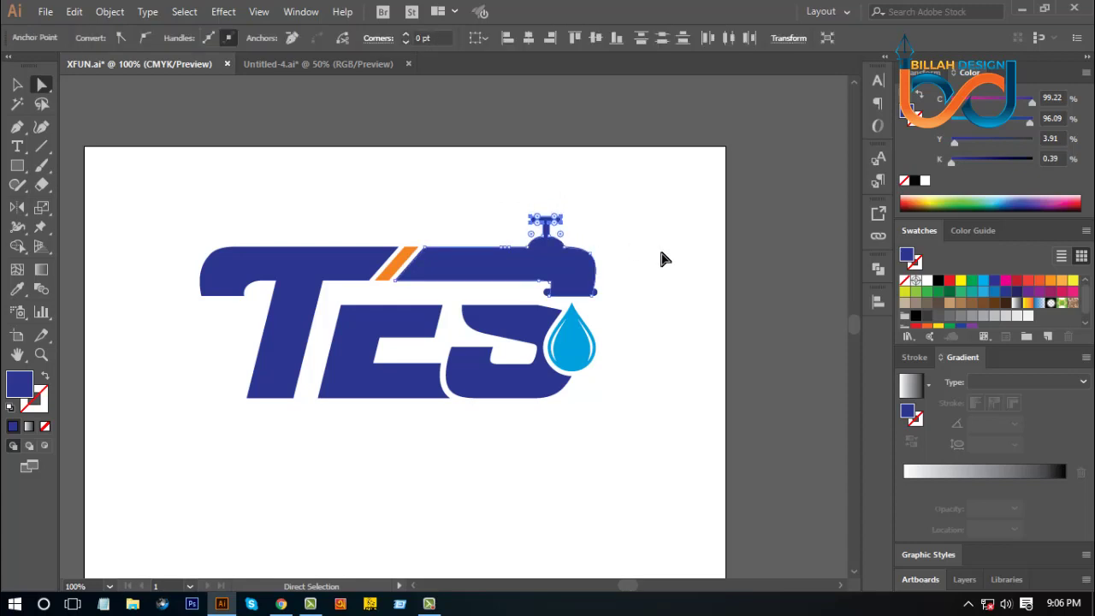
pyautogui.click(676, 312)
# Round the T-handle crossbar's ends to a 4 pt corner radius
pyautogui.hotkey('ctrl', '=')
pyautogui.hotkey('ctrl', '=')
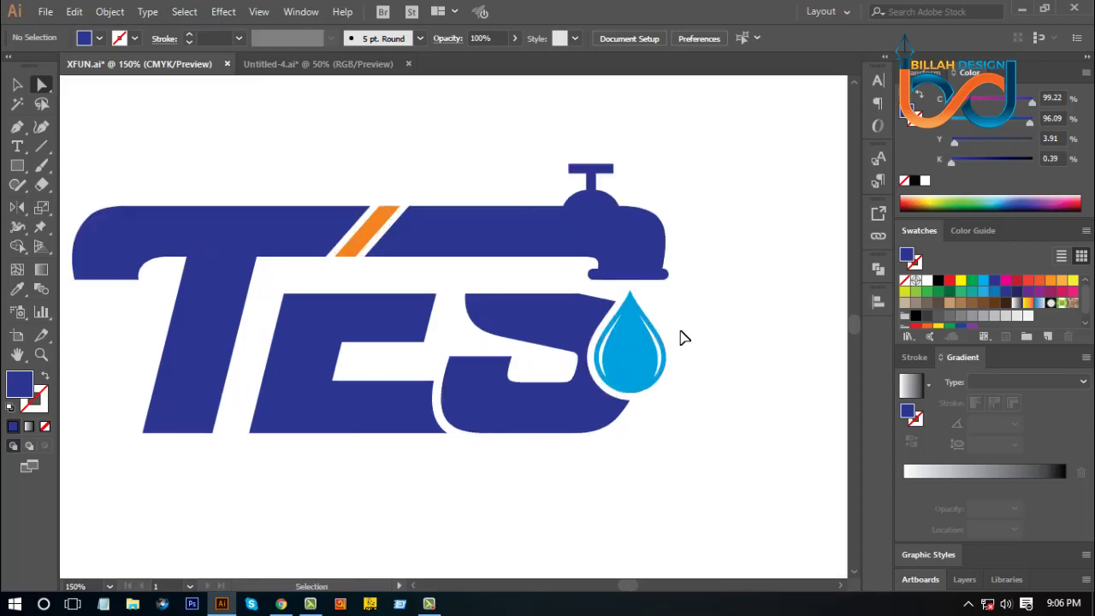
pyautogui.scroll(2, 725, 205)
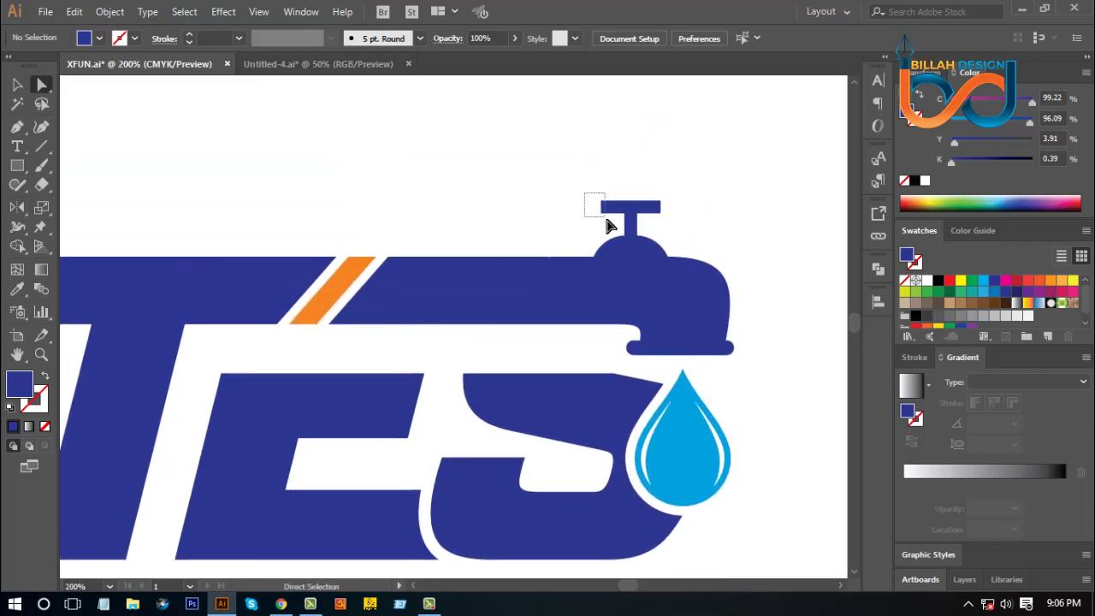
pyautogui.moveTo(607, 227); pyautogui.dragTo(664, 228)
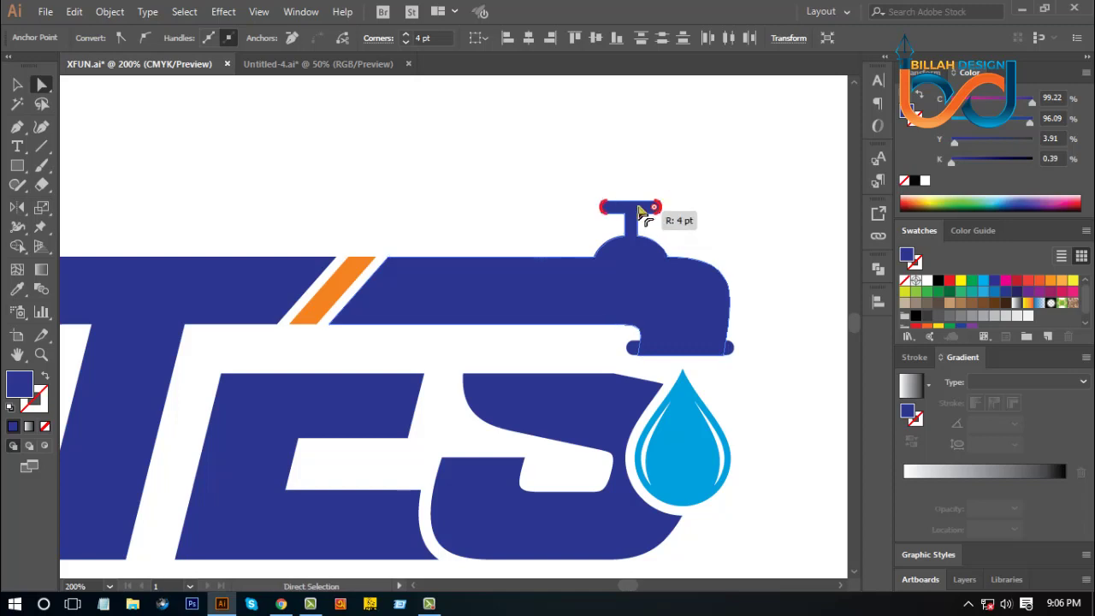
pyautogui.click(533, 208)
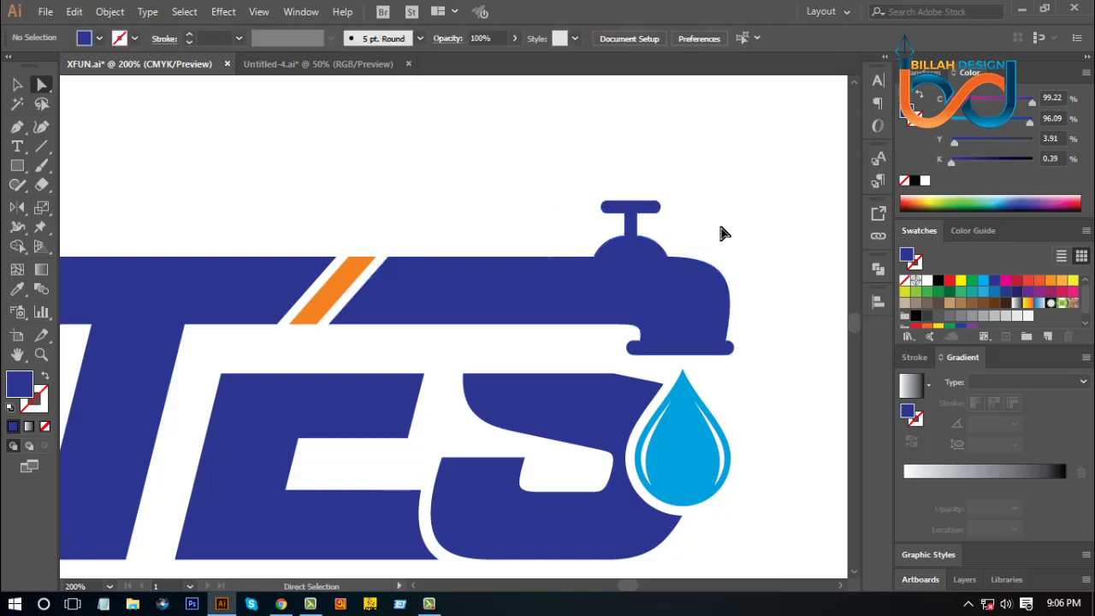
pyautogui.hotkey('ctrl', '-')
pyautogui.hotkey('ctrl', '-')
pyautogui.hotkey('ctrl', '-')
pyautogui.press('v')
pyautogui.moveTo(354, 252); pyautogui.dragTo(587, 347)
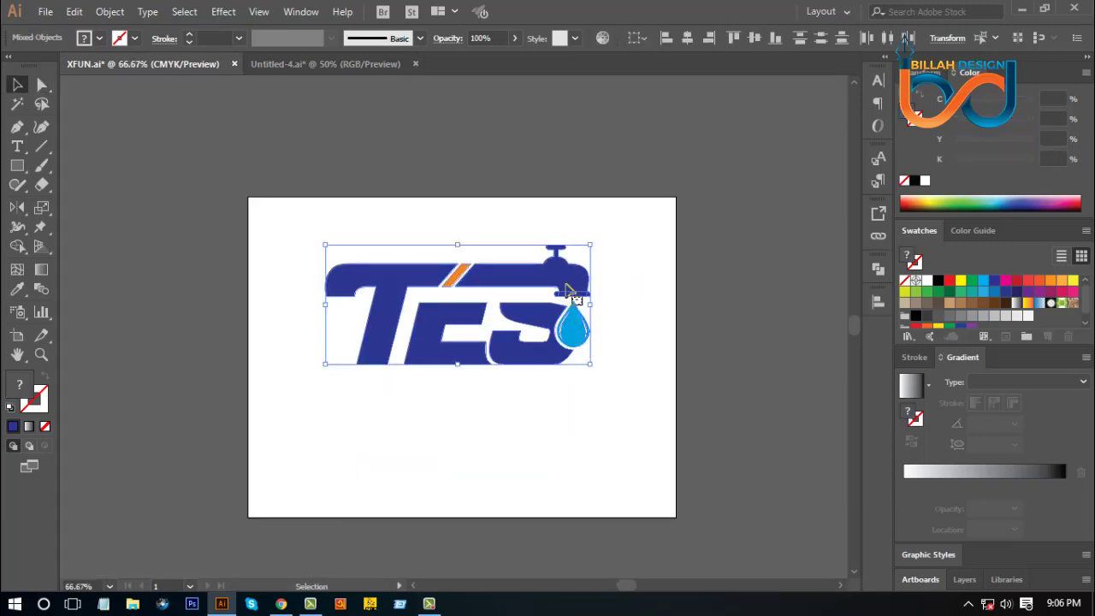
# Unite the faucet's lower anchors with the lettering via Pathfinder, then fit the artboard
pyautogui.moveTo(571, 295); pyautogui.dragTo(598, 304)
pyautogui.click(664, 396)
pyautogui.hotkey('ctrl', '+')
pyautogui.hotkey('ctrl', '+')
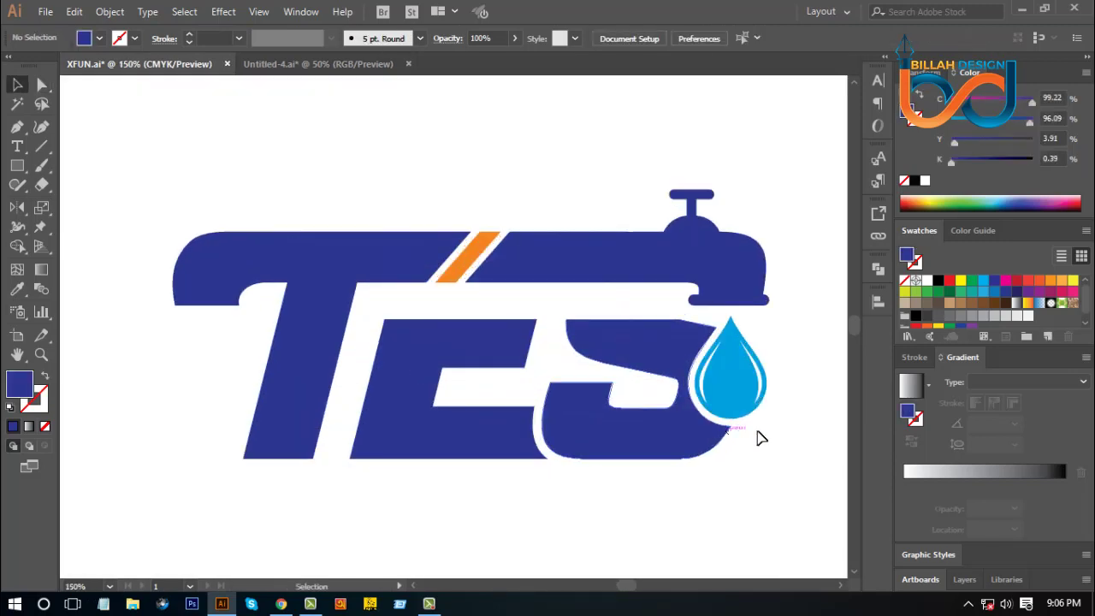
pyautogui.hscroll(3, 761, 438)
pyautogui.click(42, 84)
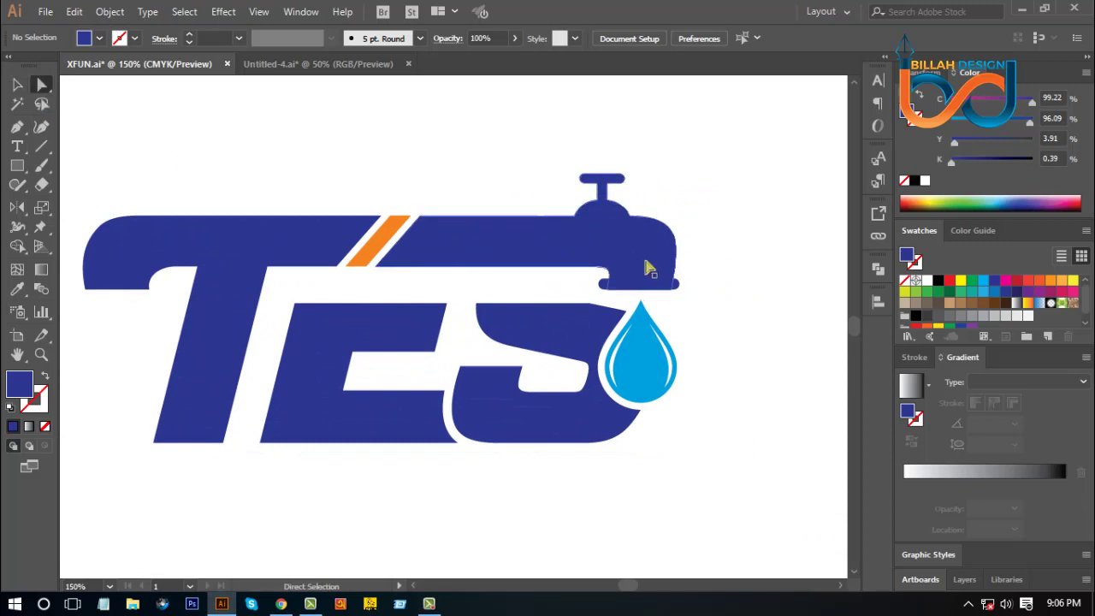
pyautogui.moveTo(703, 260); pyautogui.dragTo(684, 295)
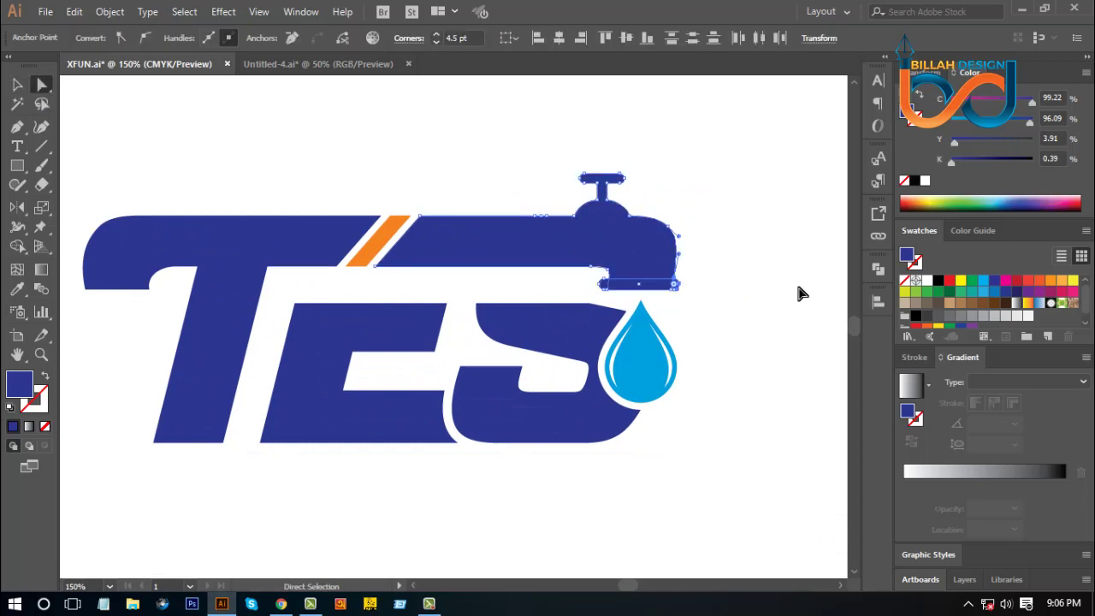
pyautogui.click(878, 268)
pyautogui.click(691, 302)
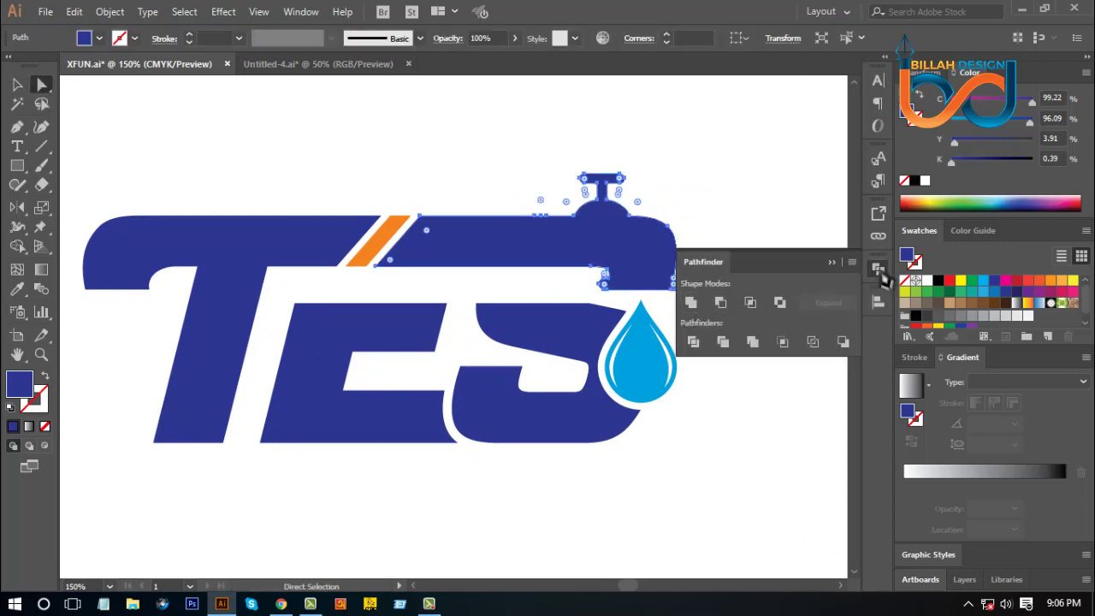
pyautogui.click(724, 368)
pyautogui.hotkey('ctrl', '0')
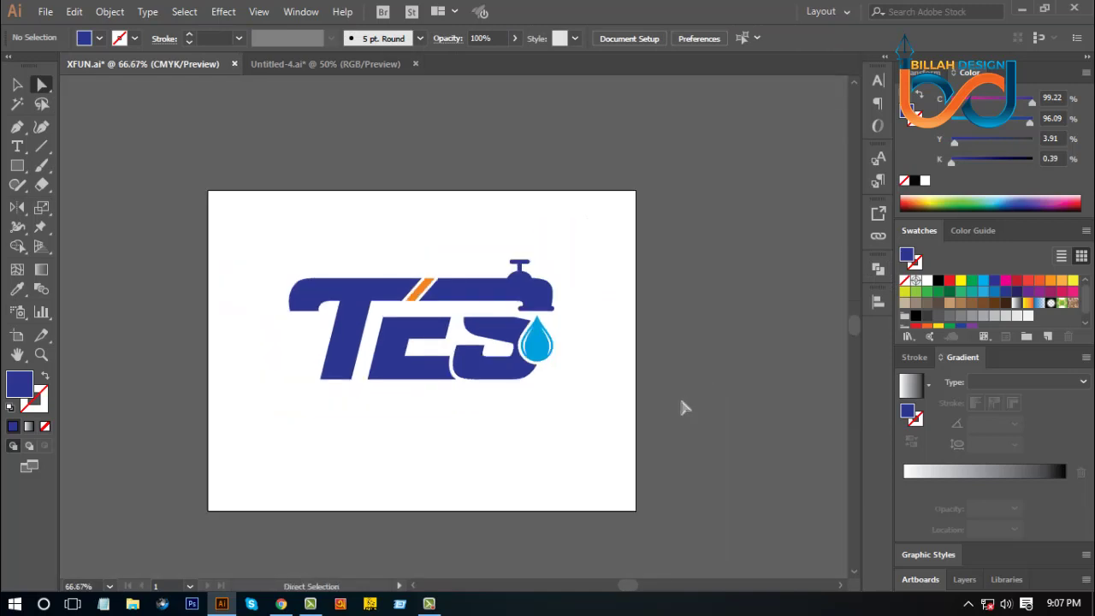
pyautogui.press('v')
pyautogui.hotkey('ctrl', 'a')
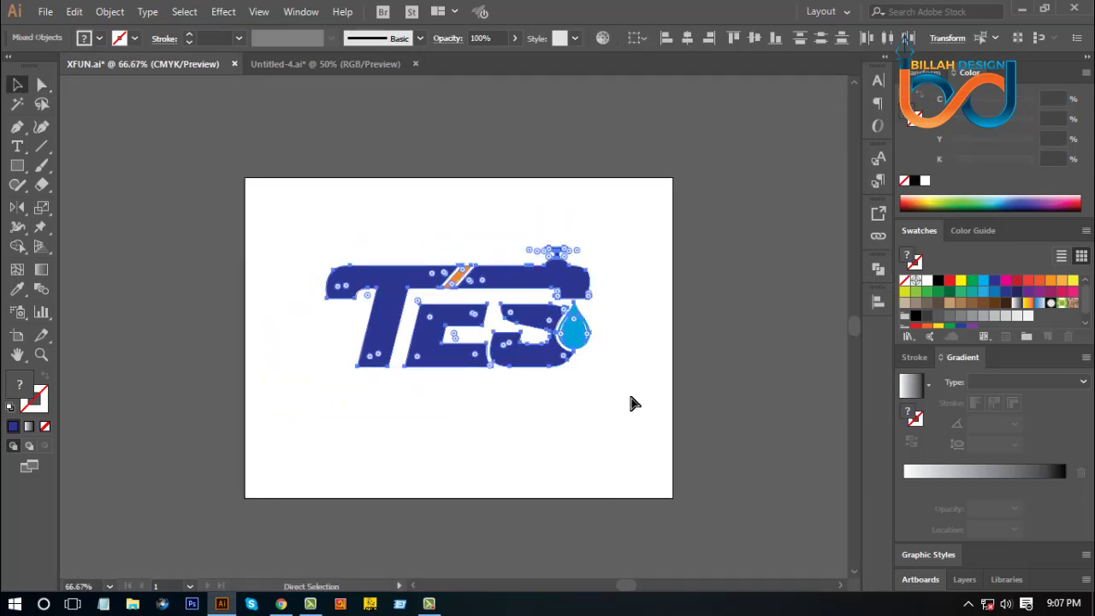
# Nudge the finished TES faucet logo slightly left and down on the XFUN.ai artboard
pyautogui.click(627, 402)
pyautogui.press('space')
pyautogui.moveTo(586, 415); pyautogui.dragTo(629, 394)
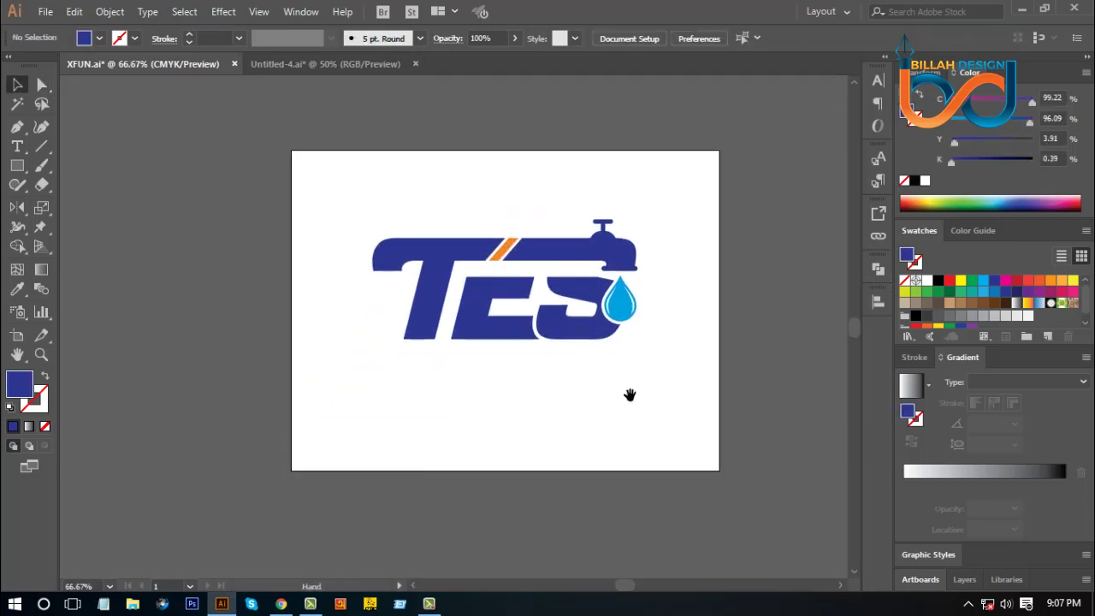
pyautogui.moveTo(590, 339); pyautogui.dragTo(583, 348)
pyautogui.click(646, 402)
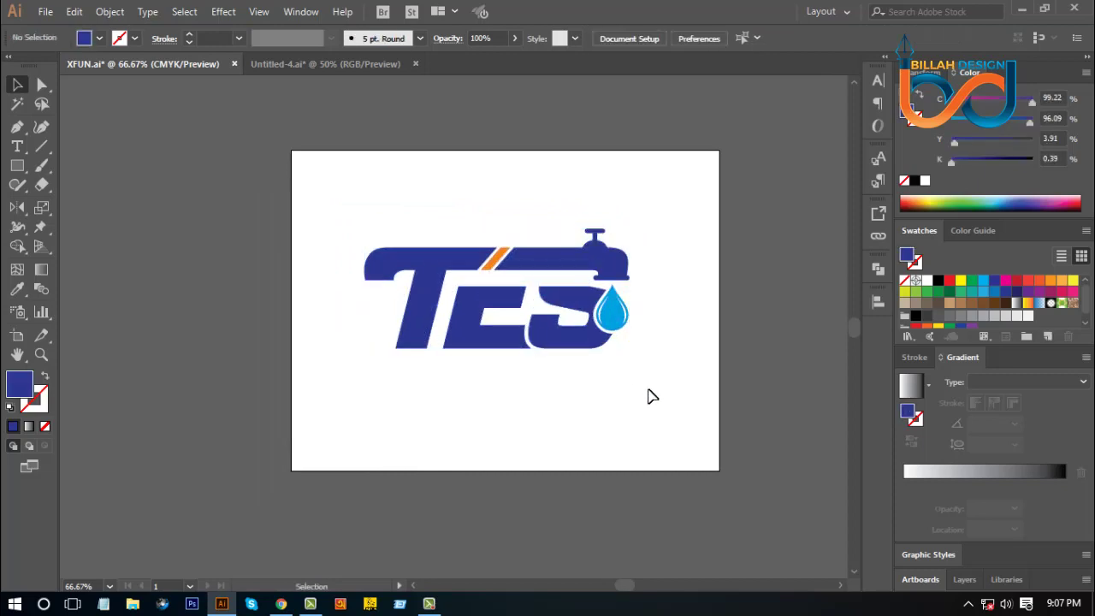